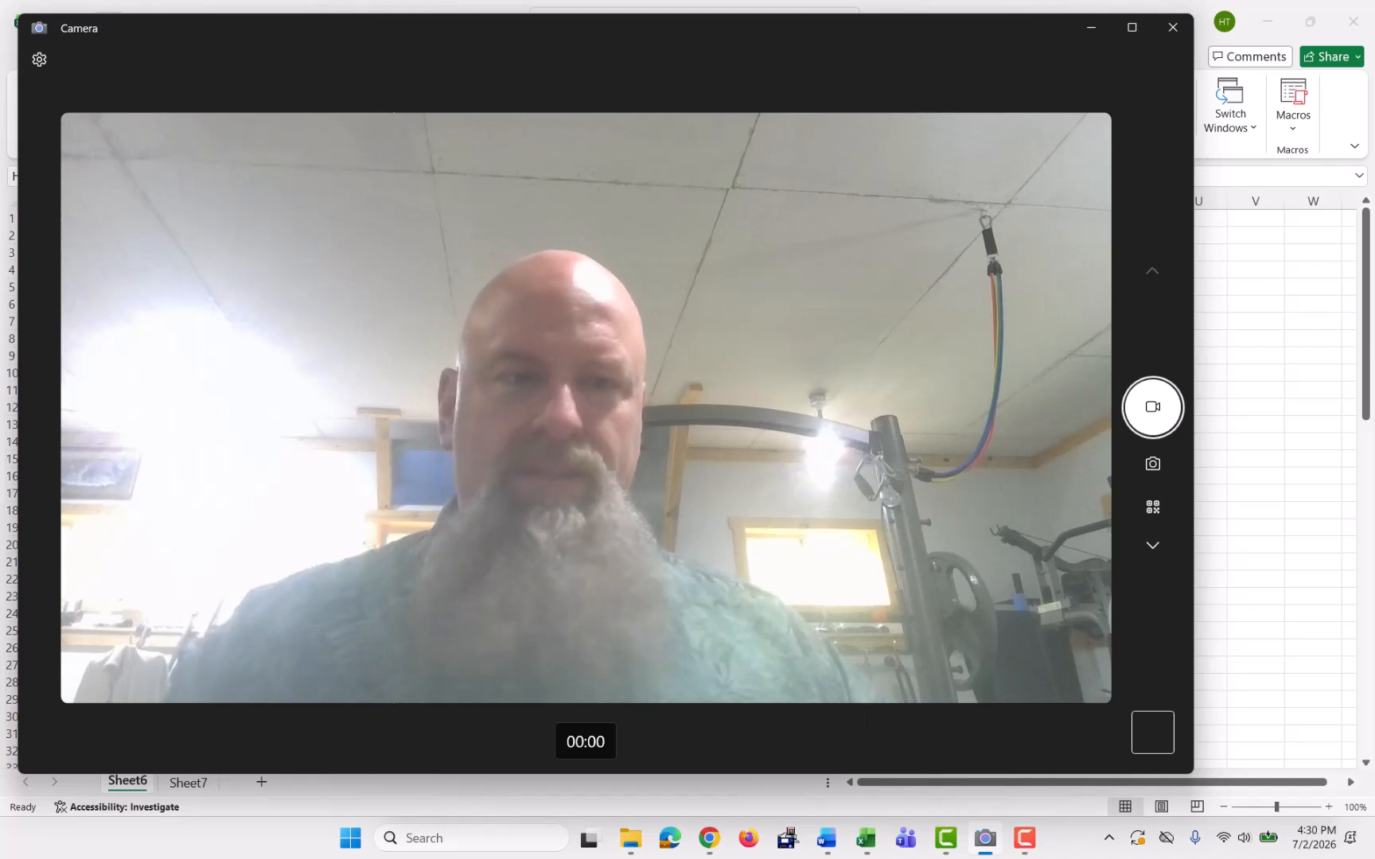
Switch to the Excel workbook, label cell E3 "mean", and calculate the average of column A's values in F3
{"action": "left_click", "coordinate": [1236, 500]}
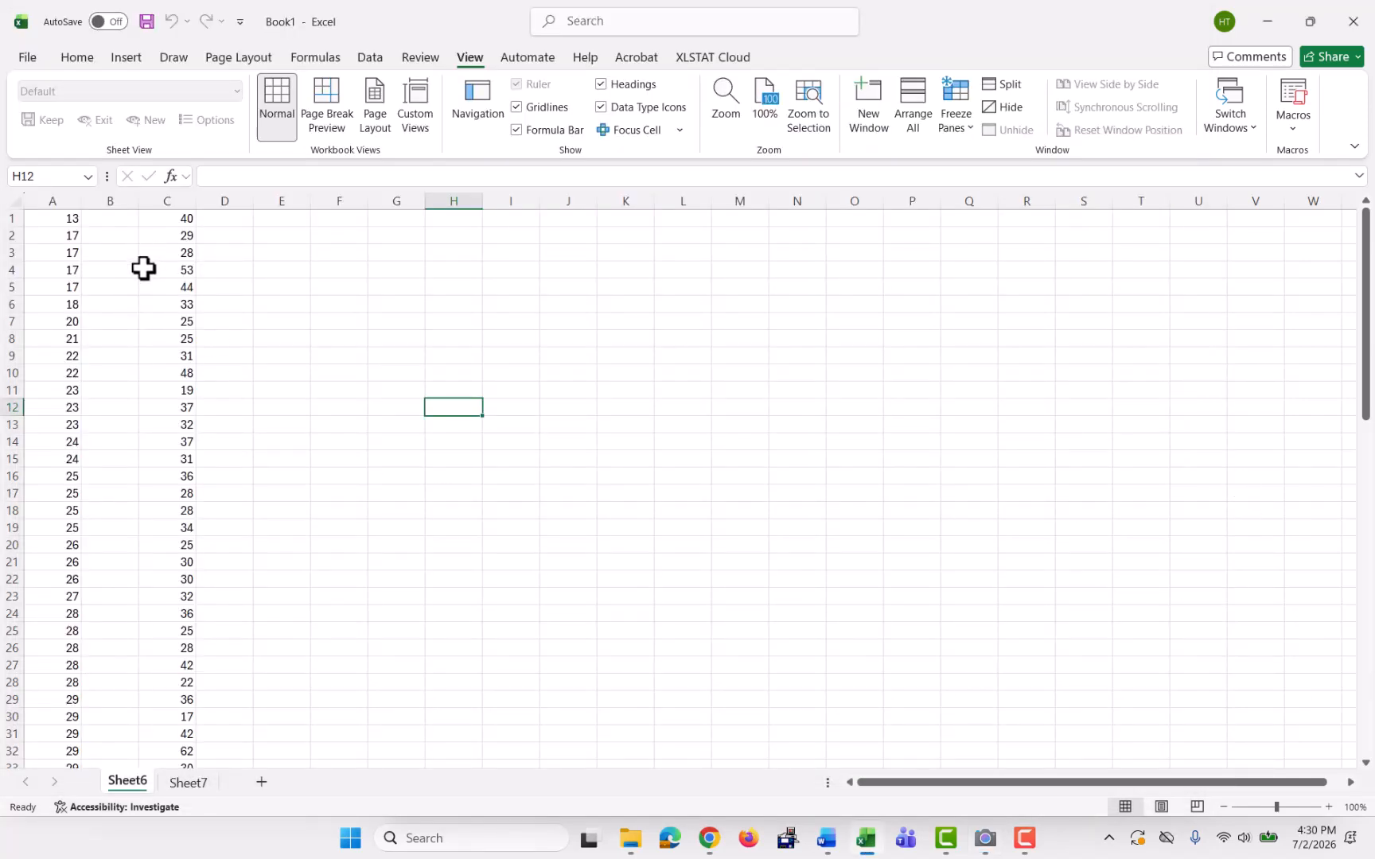
{"action": "left_click", "coordinate": [163, 200]}
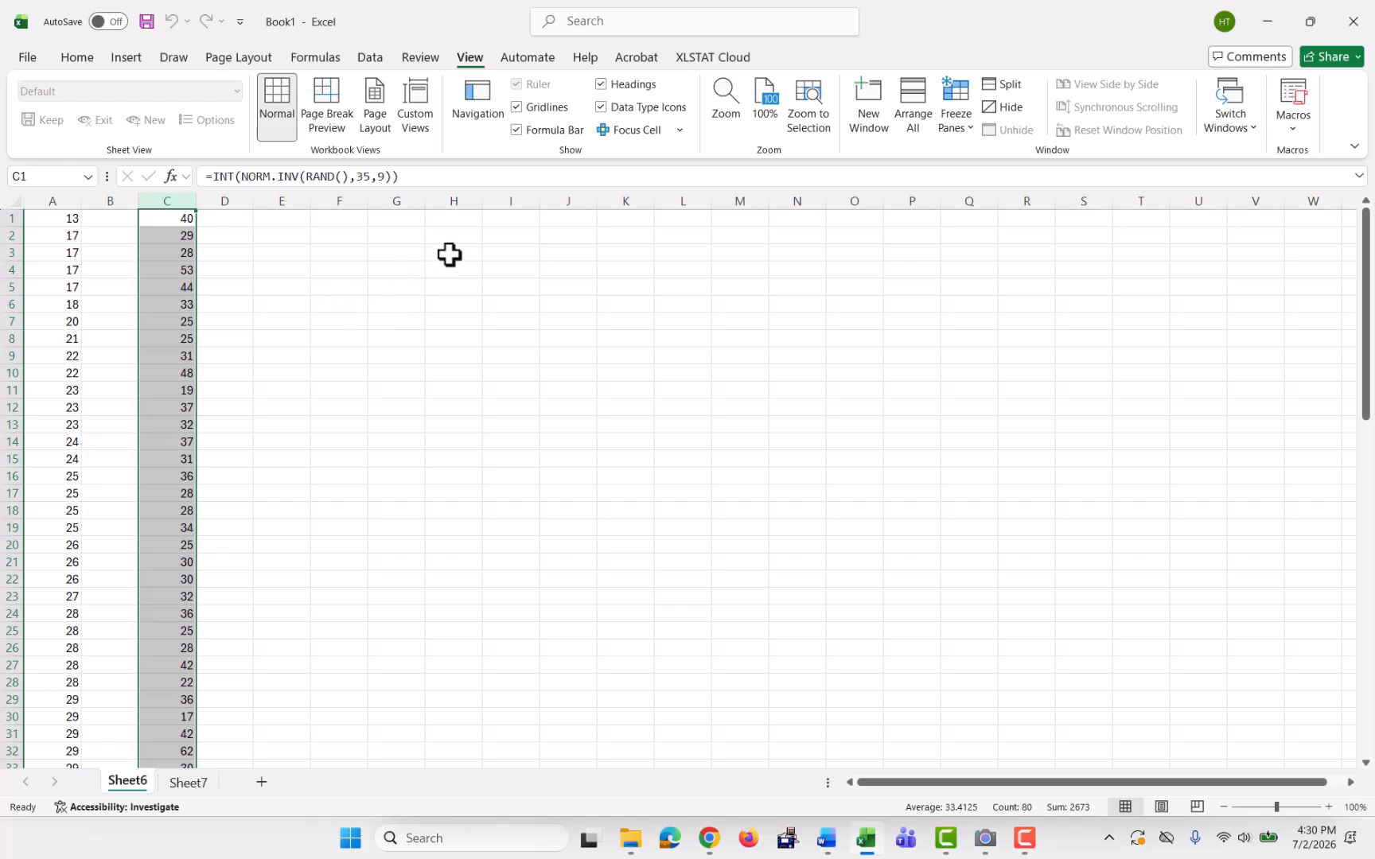
{"action": "left_click", "coordinate": [288, 256]}
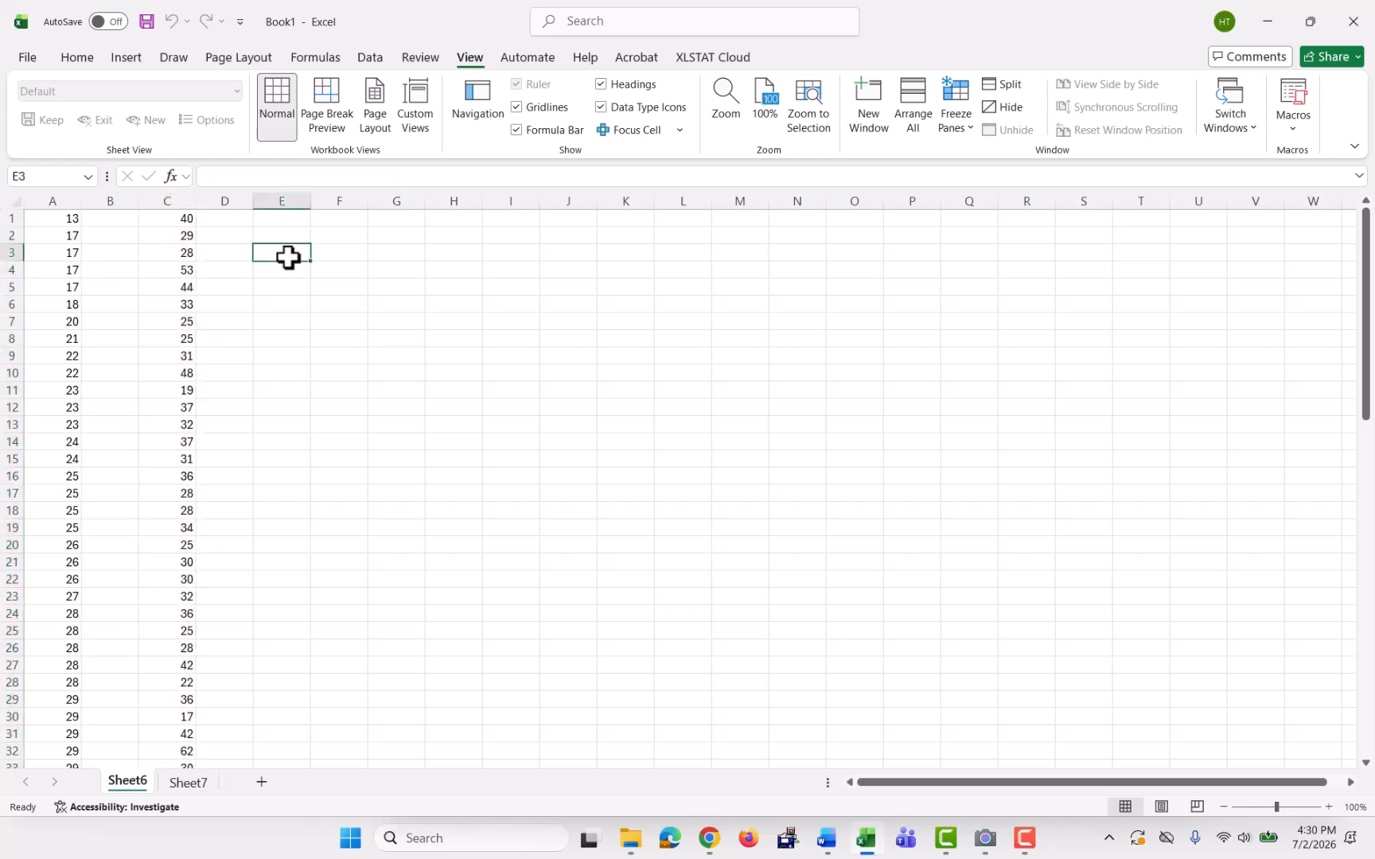
{"action": "type", "text": "mean"}
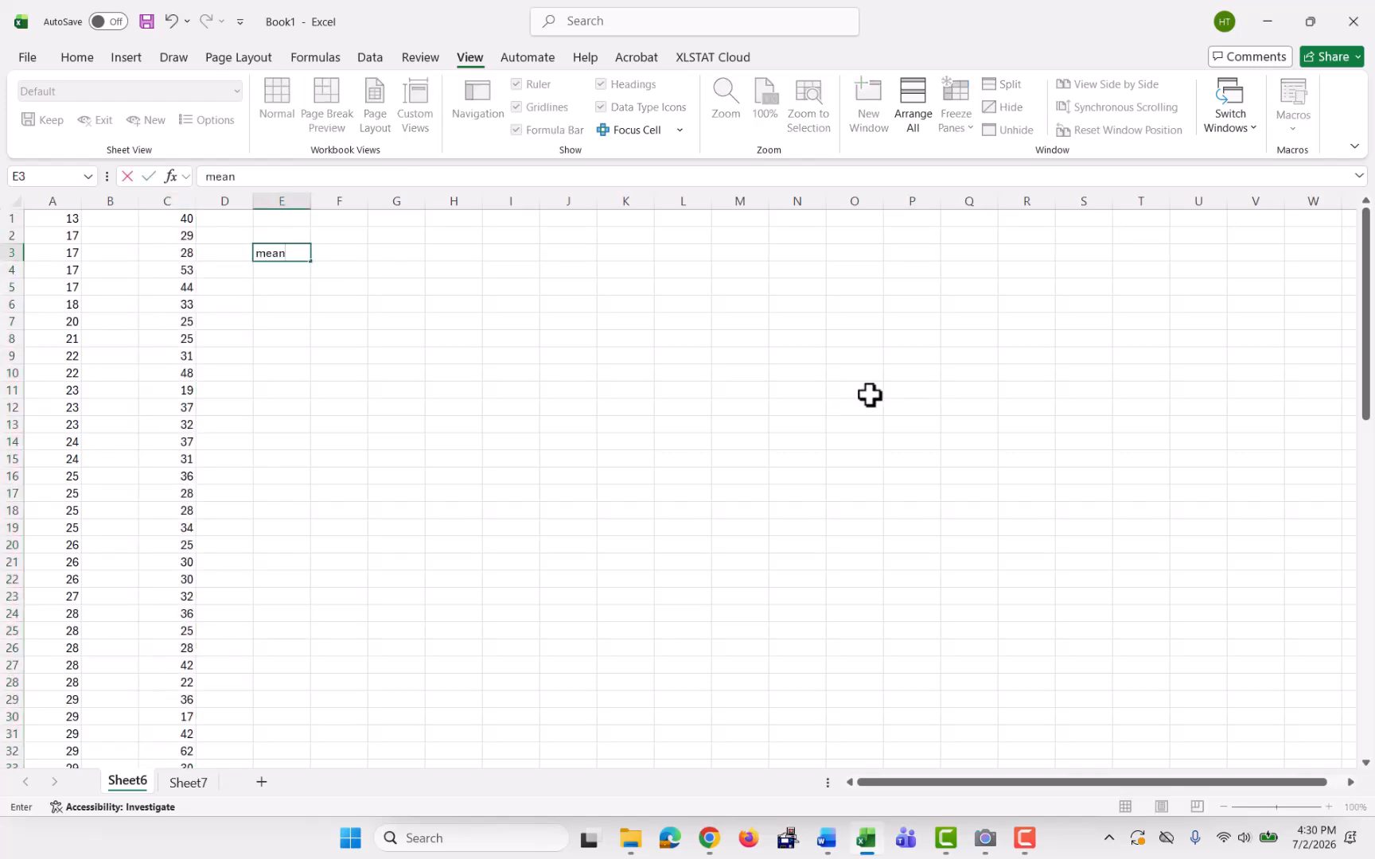
{"action": "key", "text": "Tab"}
{"action": "type", "text": "="}
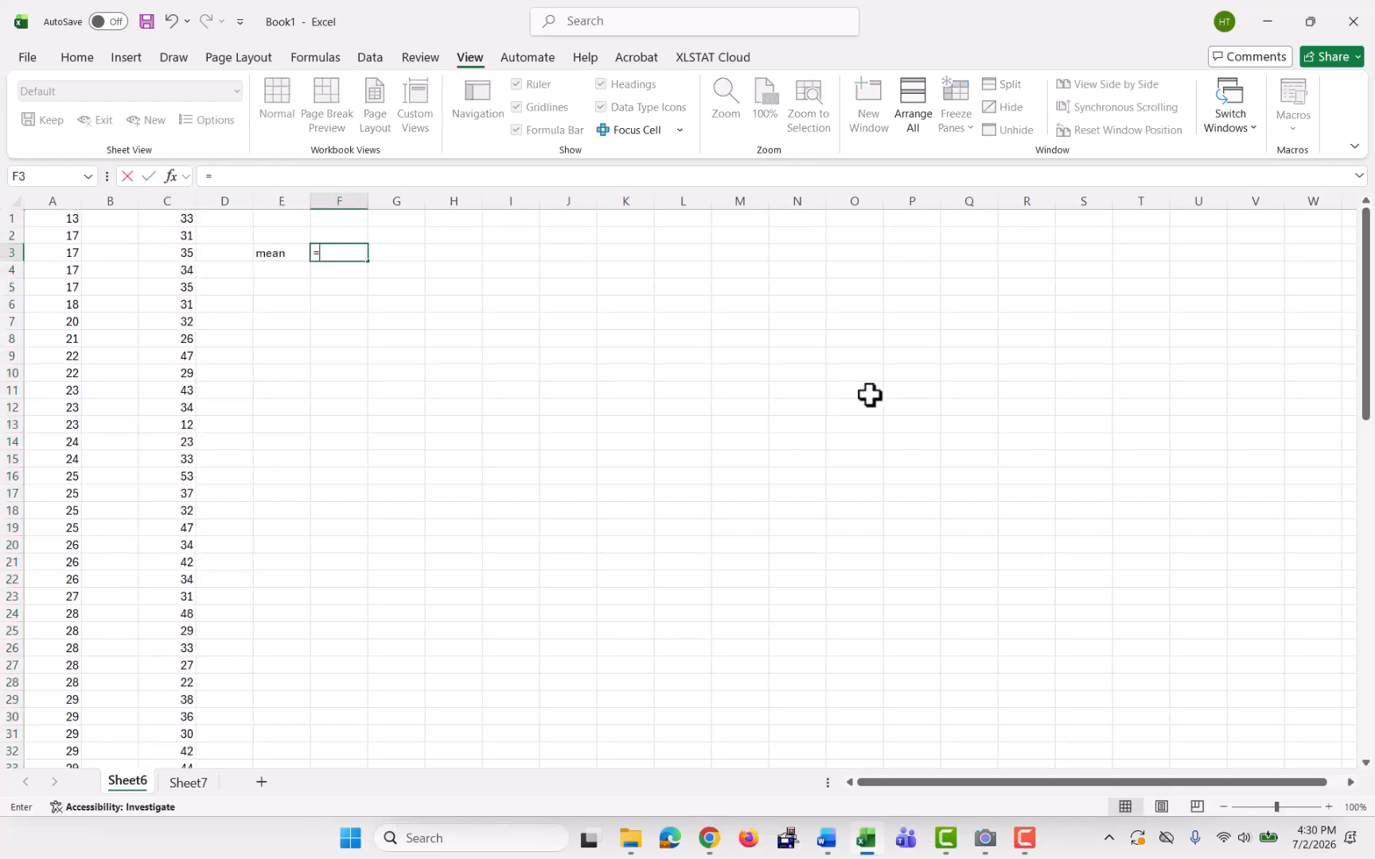
{"action": "type", "text": "average("}
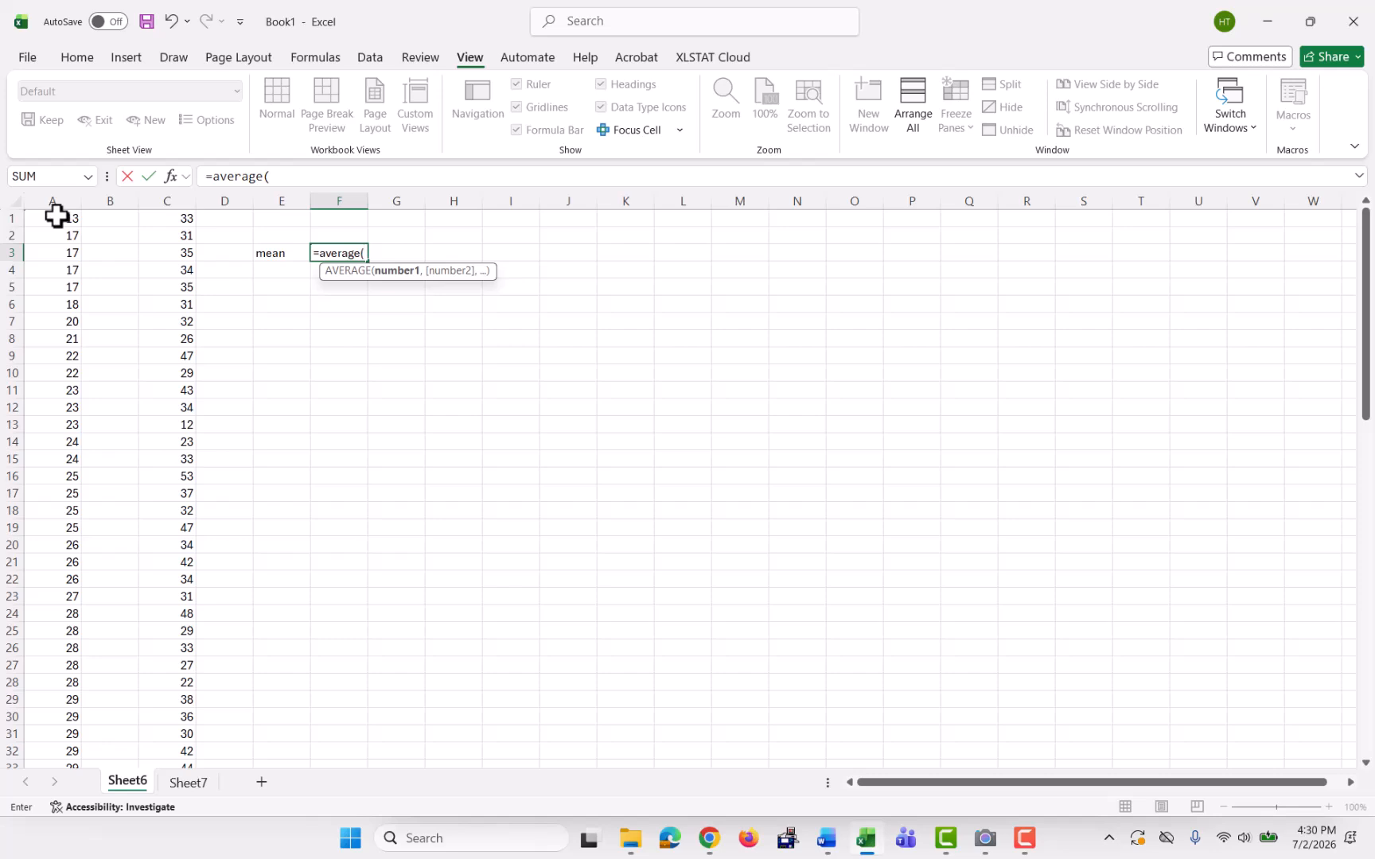
{"action": "left_click_drag", "start_coordinate": [56, 215], "coordinate": [60, 728]}
{"action": "key", "text": "Return"}
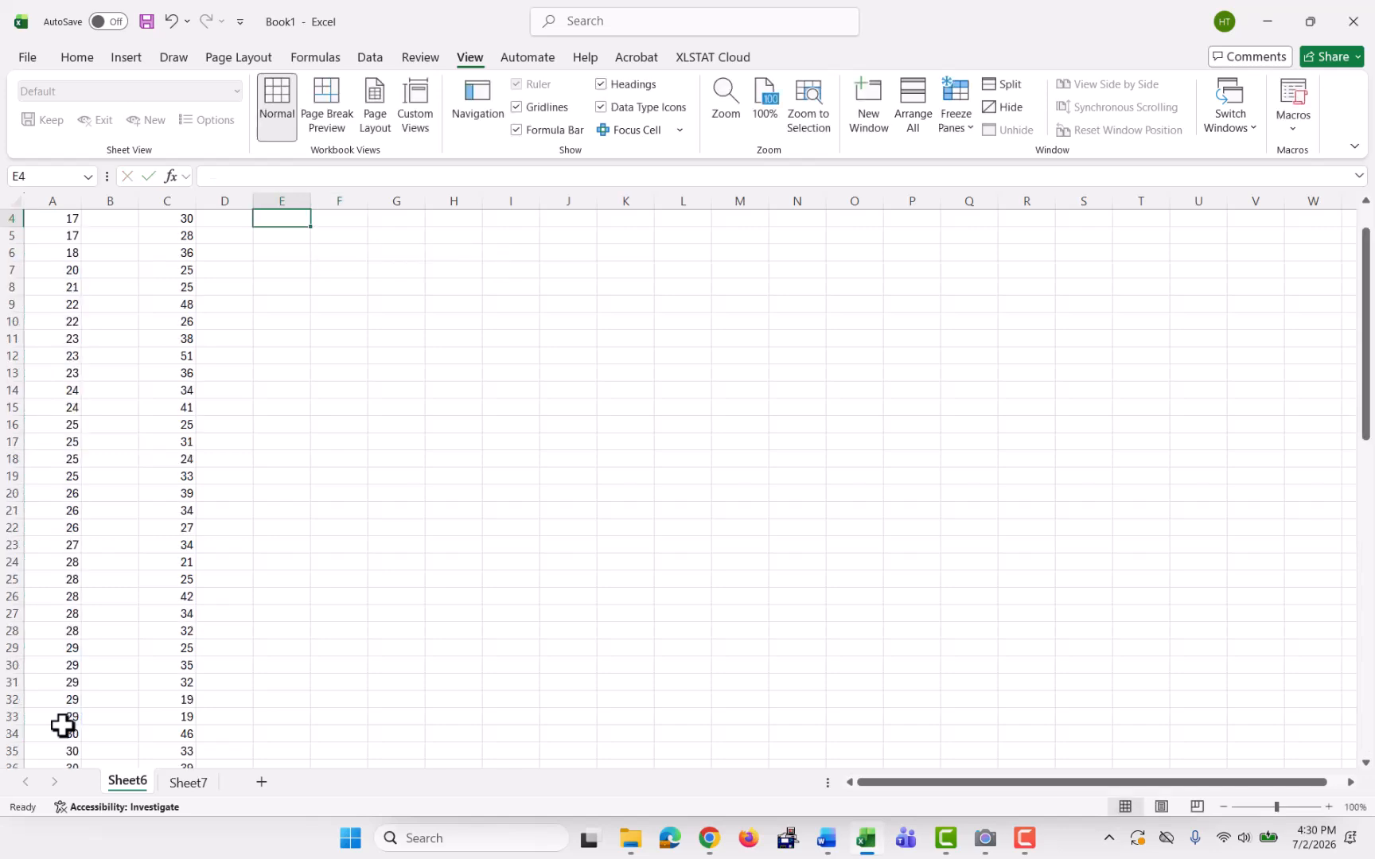
{"action": "scroll", "coordinate": [264, 653], "scroll_direction": "up", "scroll_amount": 1}
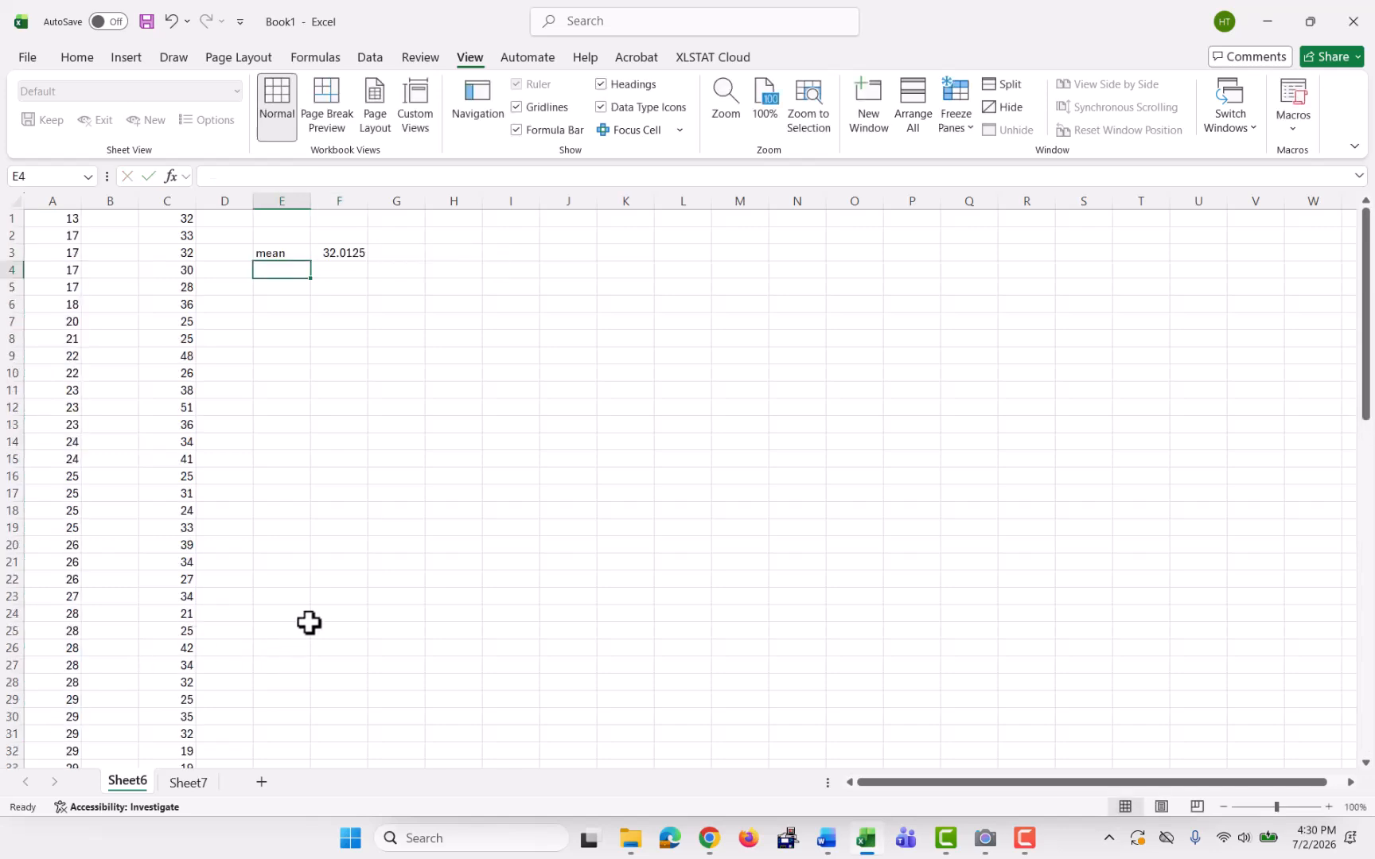
Enter the column headings "A" in F2 and "C" in H2 above the mean row
{"action": "left_click", "coordinate": [339, 232]}
{"action": "type", "text": "A"}
{"action": "left_click", "coordinate": [444, 237]}
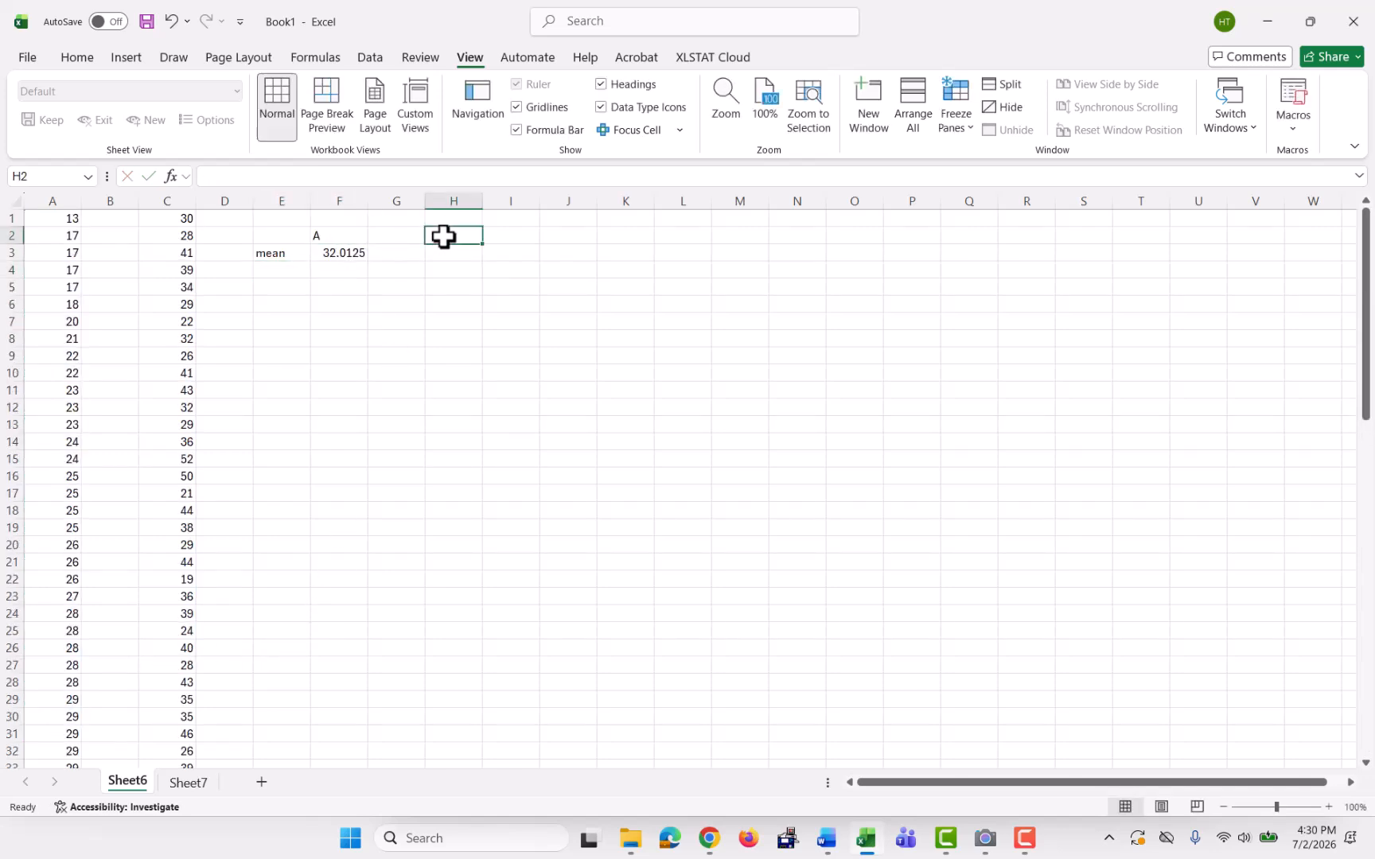
{"action": "type", "text": "C"}
Calculate the mean of column C in H3 with the AVERAGE function over C1:C80
{"action": "left_click", "coordinate": [447, 254]}
{"action": "type", "text": "="}
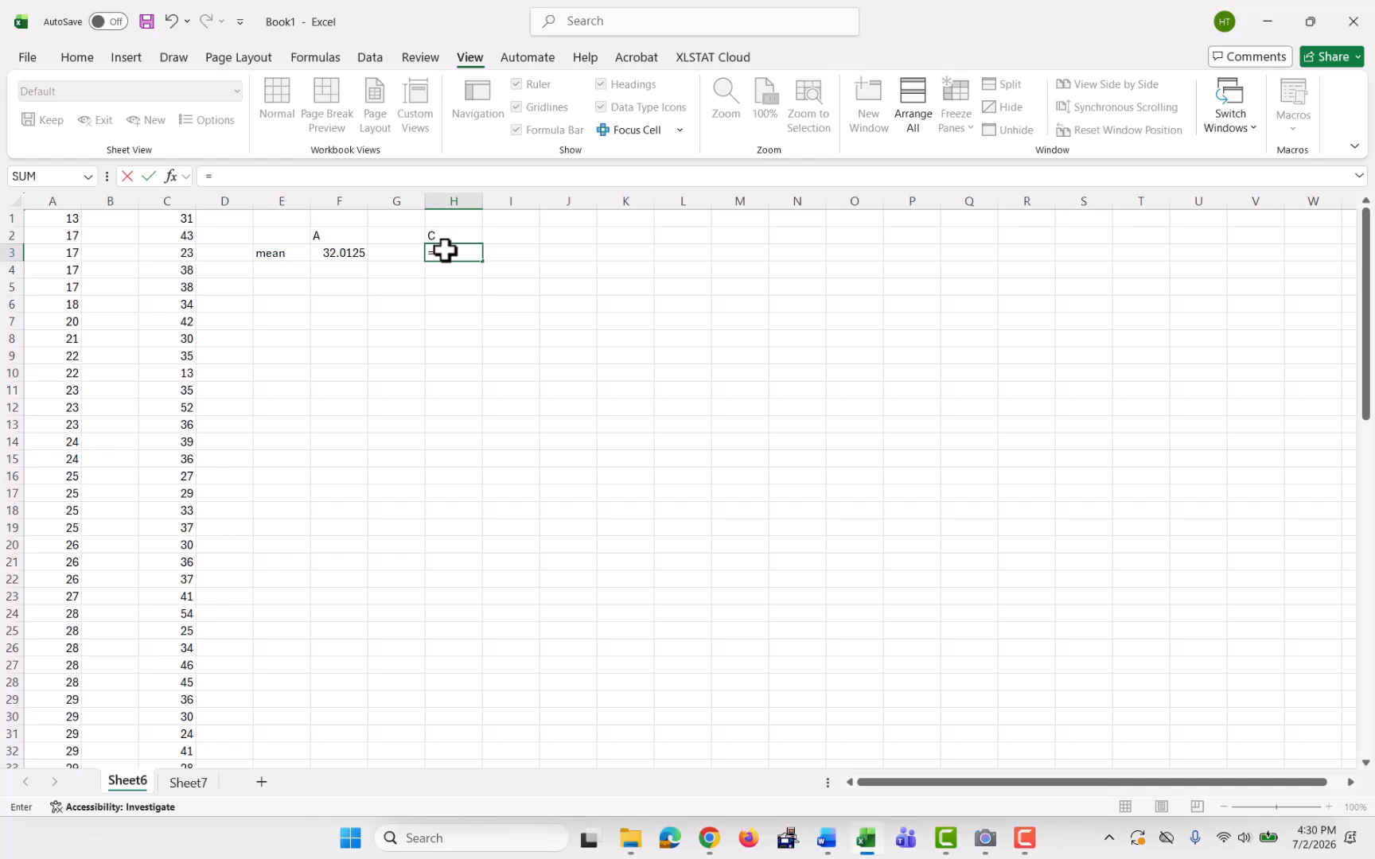
{"action": "type", "text": "average("}
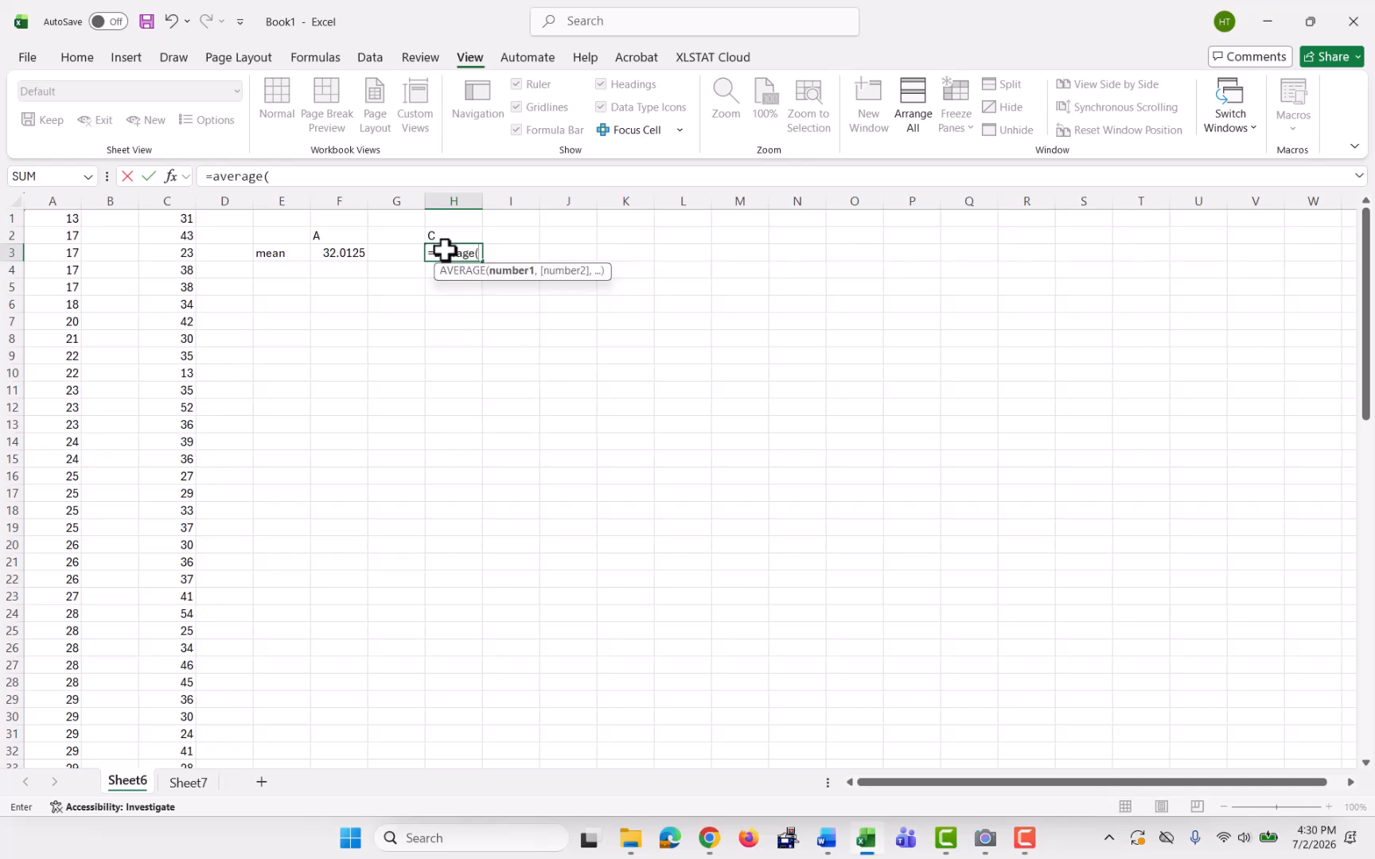
{"action": "type", "text": "C1"}
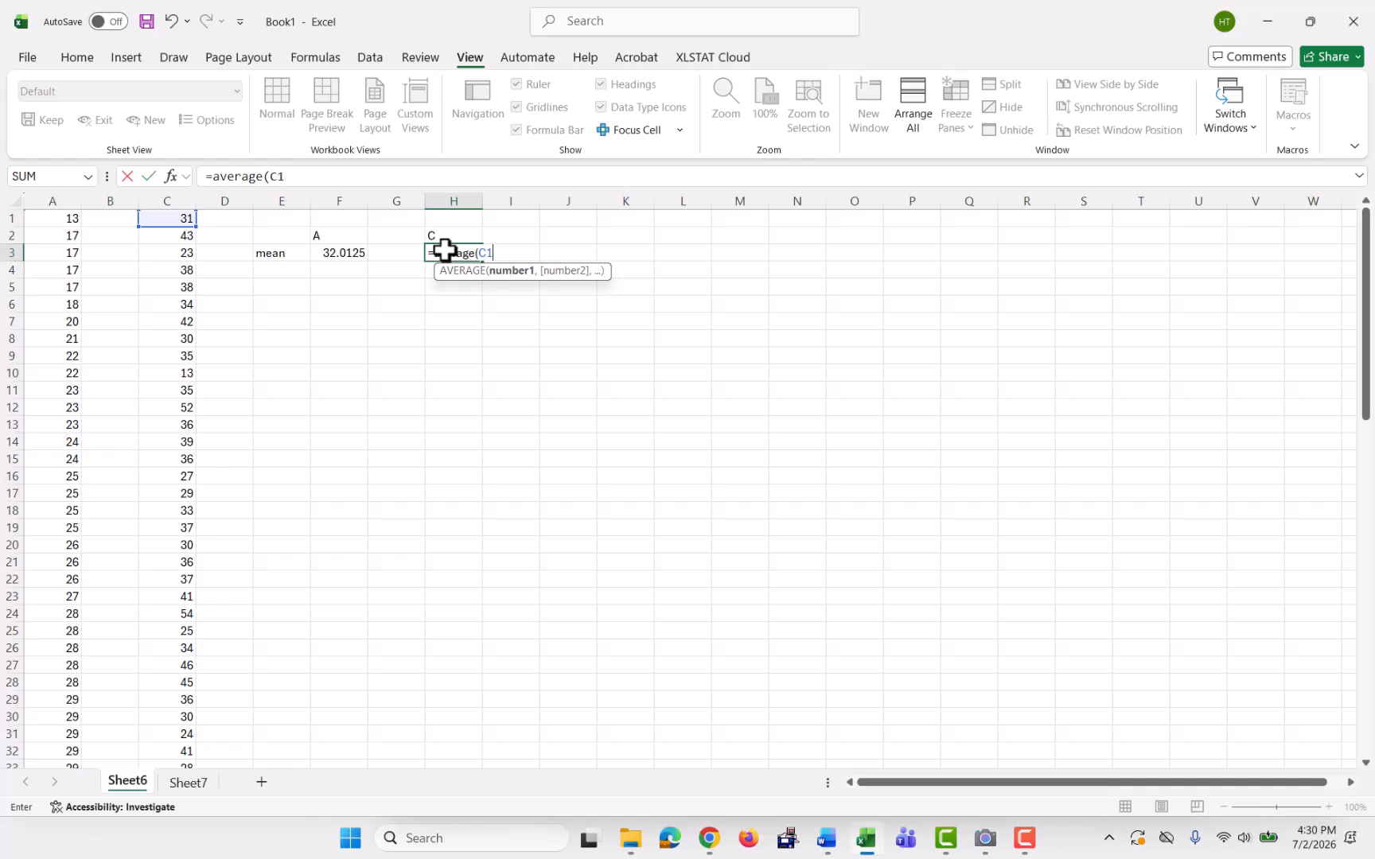
{"action": "type", "text": ":c80"}
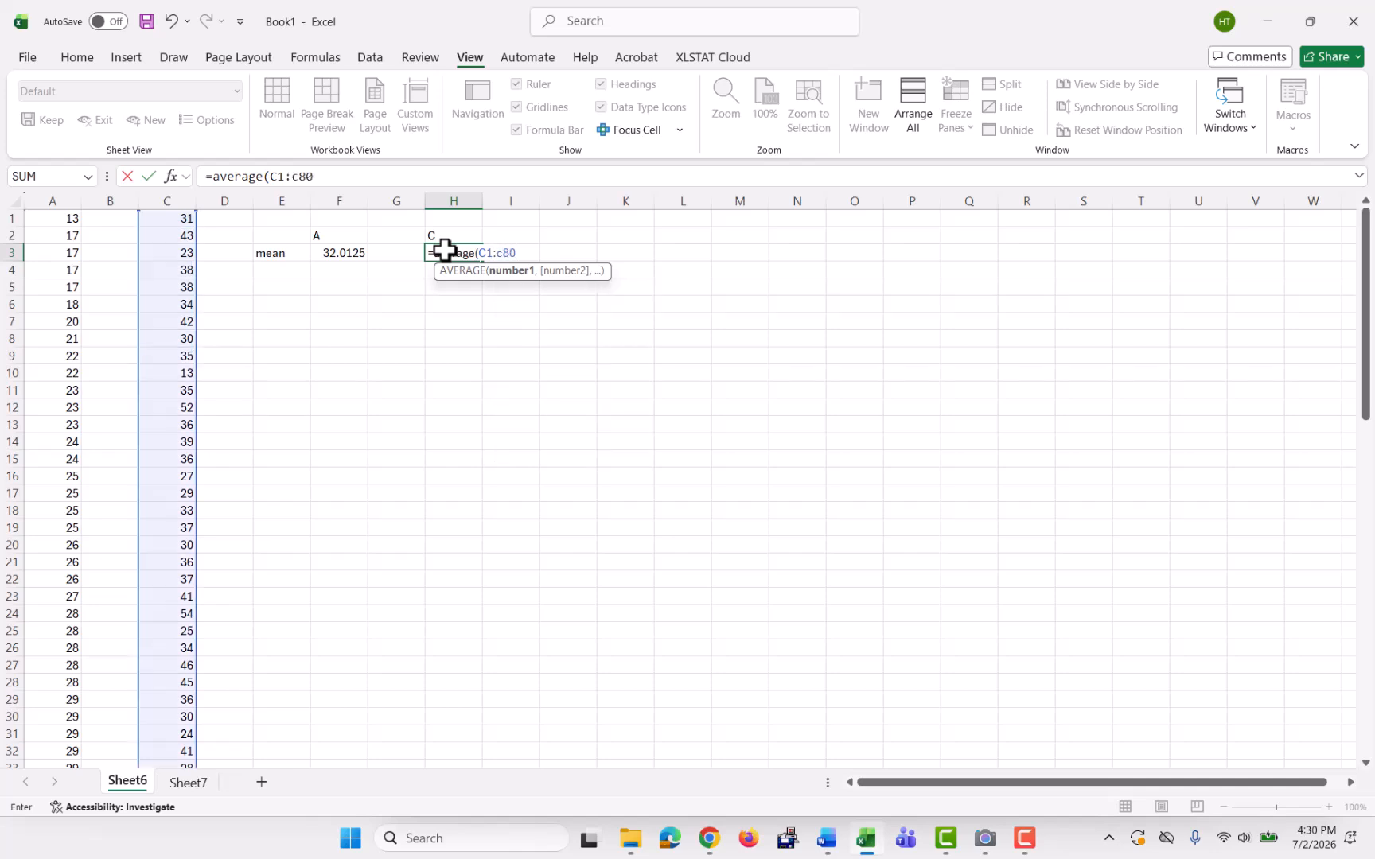
{"action": "key", "text": "Return"}
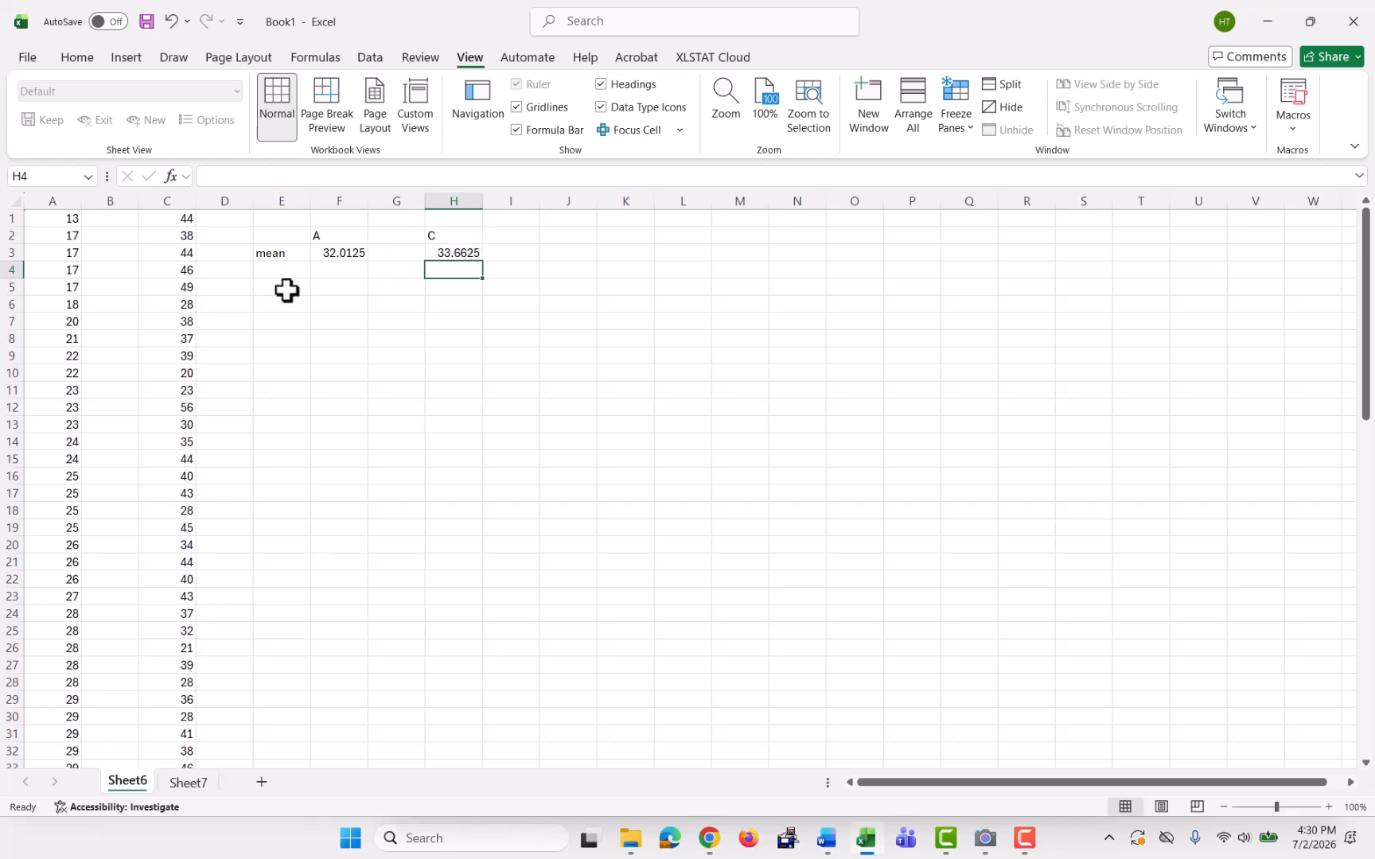
Label cell E4 "mode" and calculate column A's mode in F4 with =mode(A1:A80)
{"action": "left_click", "coordinate": [269, 272]}
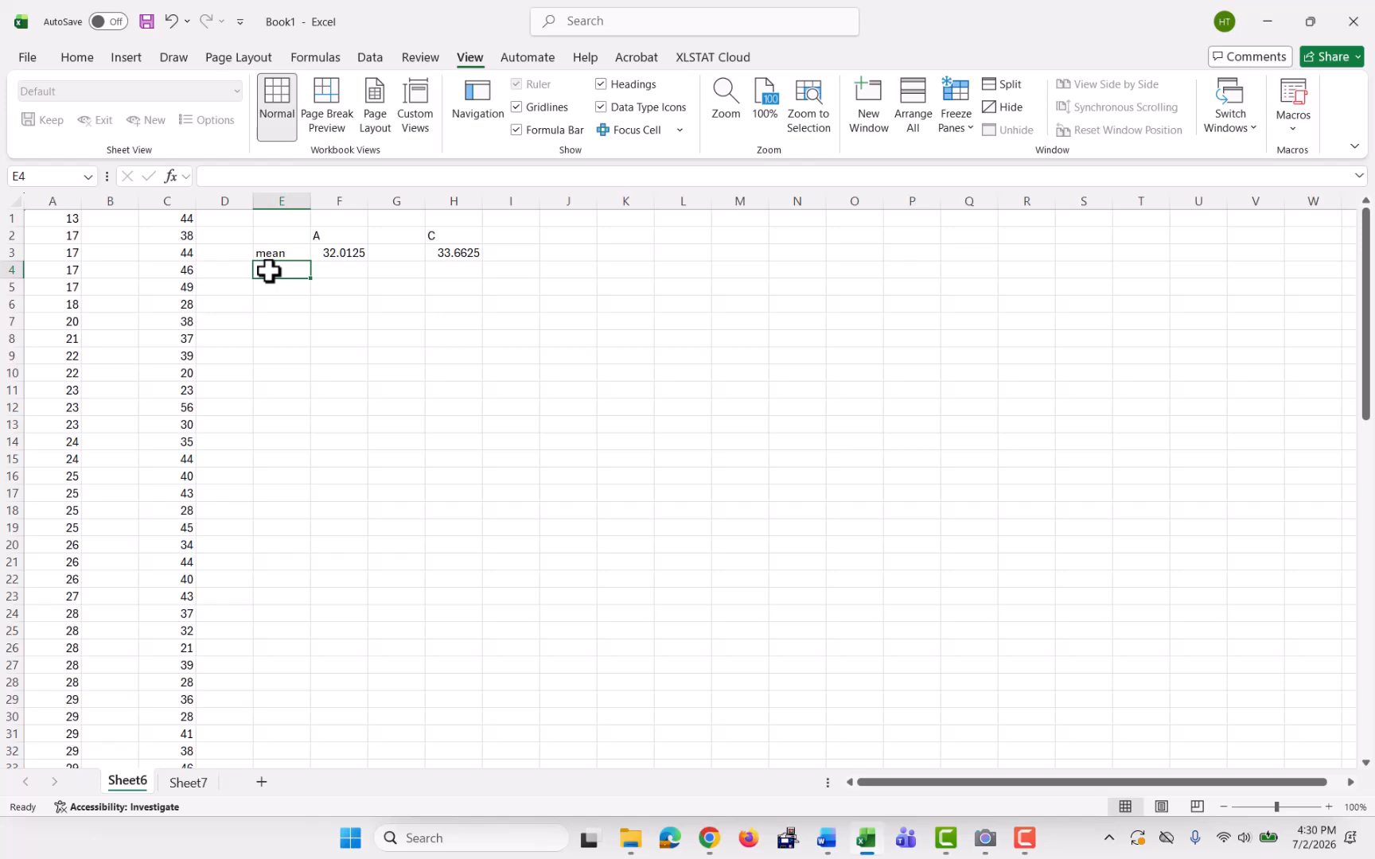
{"action": "type", "text": "mo"}
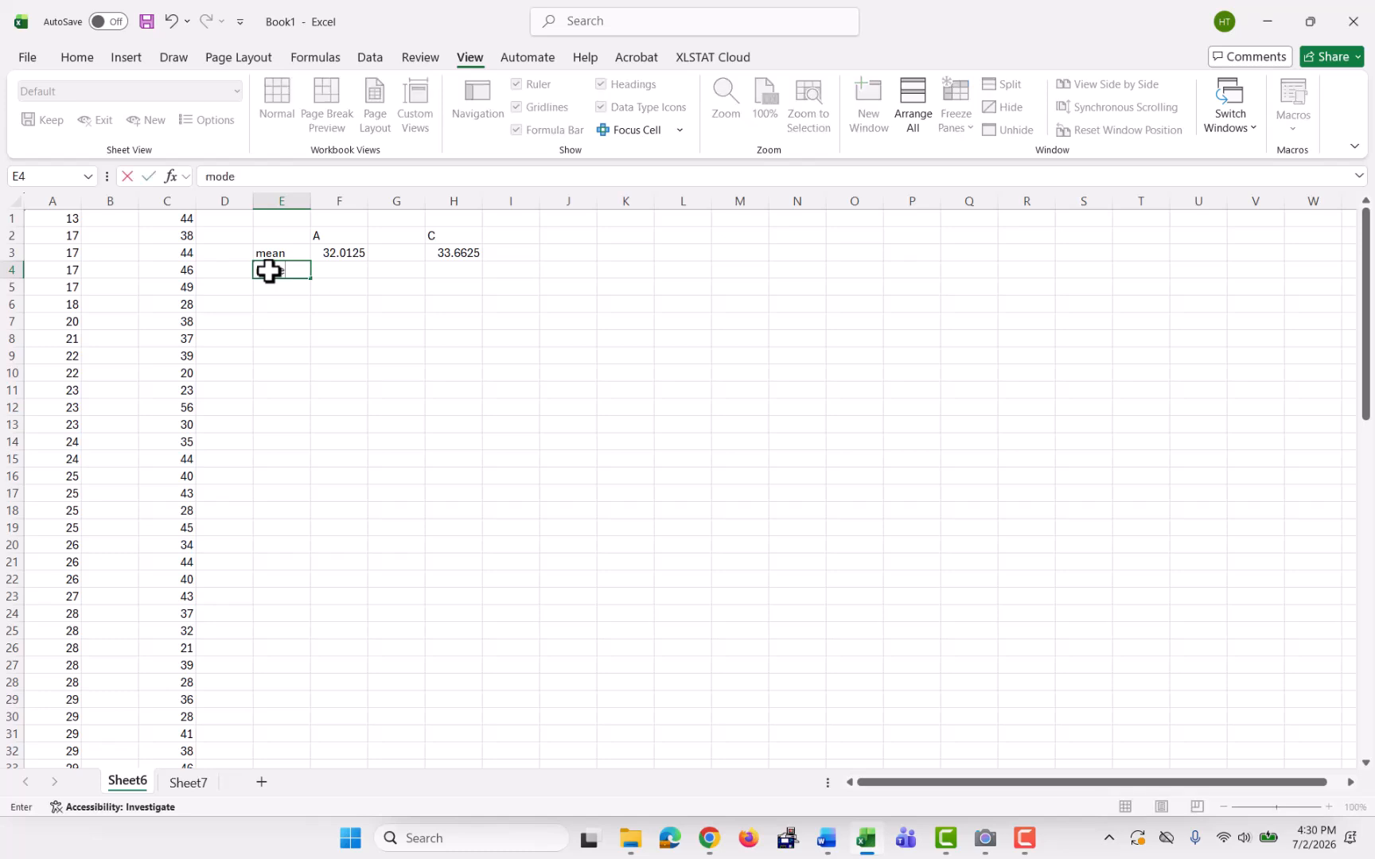
{"action": "type", "text": "de"}
{"action": "key", "text": "Tab"}
{"action": "type", "text": "=mode"}
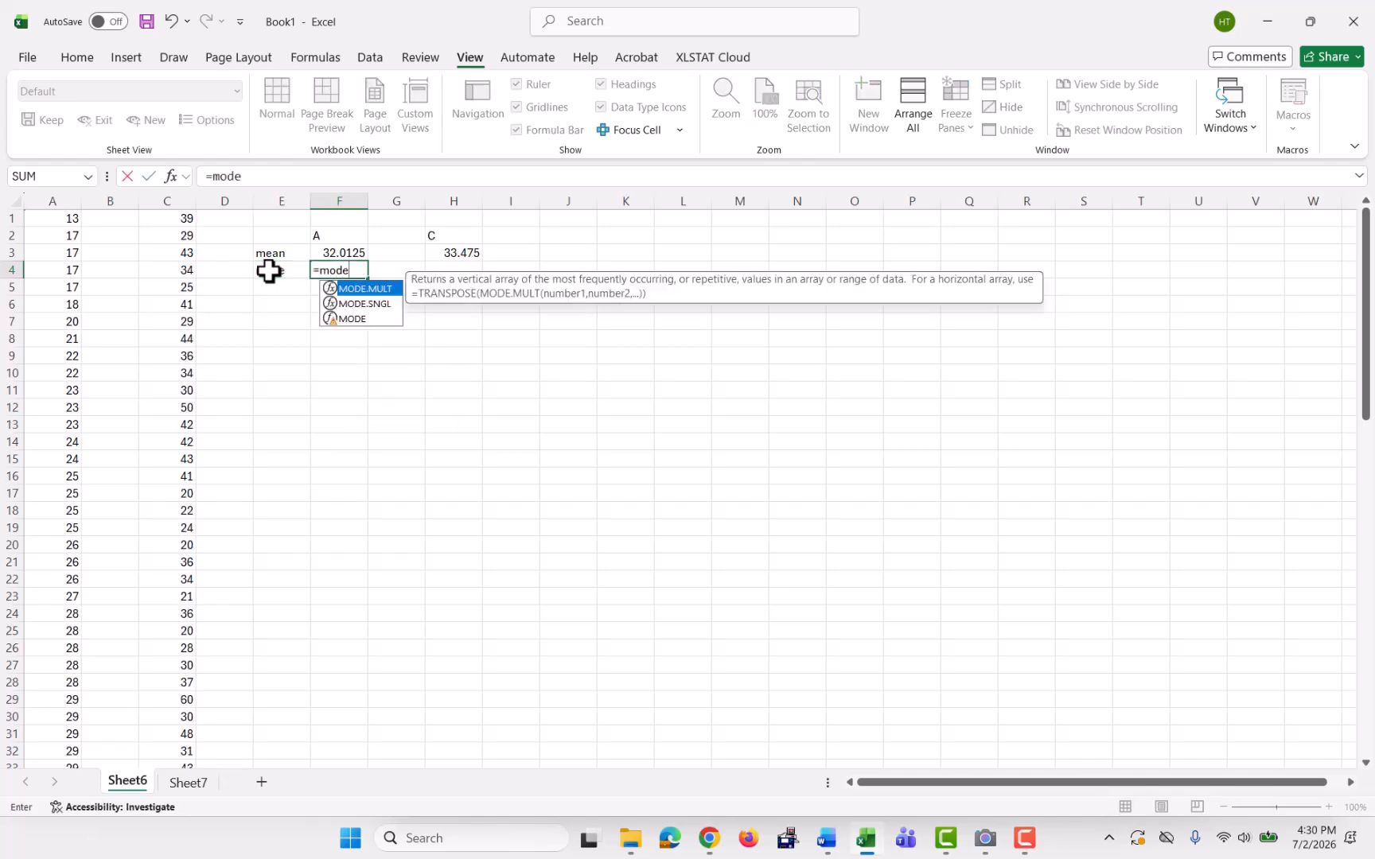
{"action": "type", "text": "("}
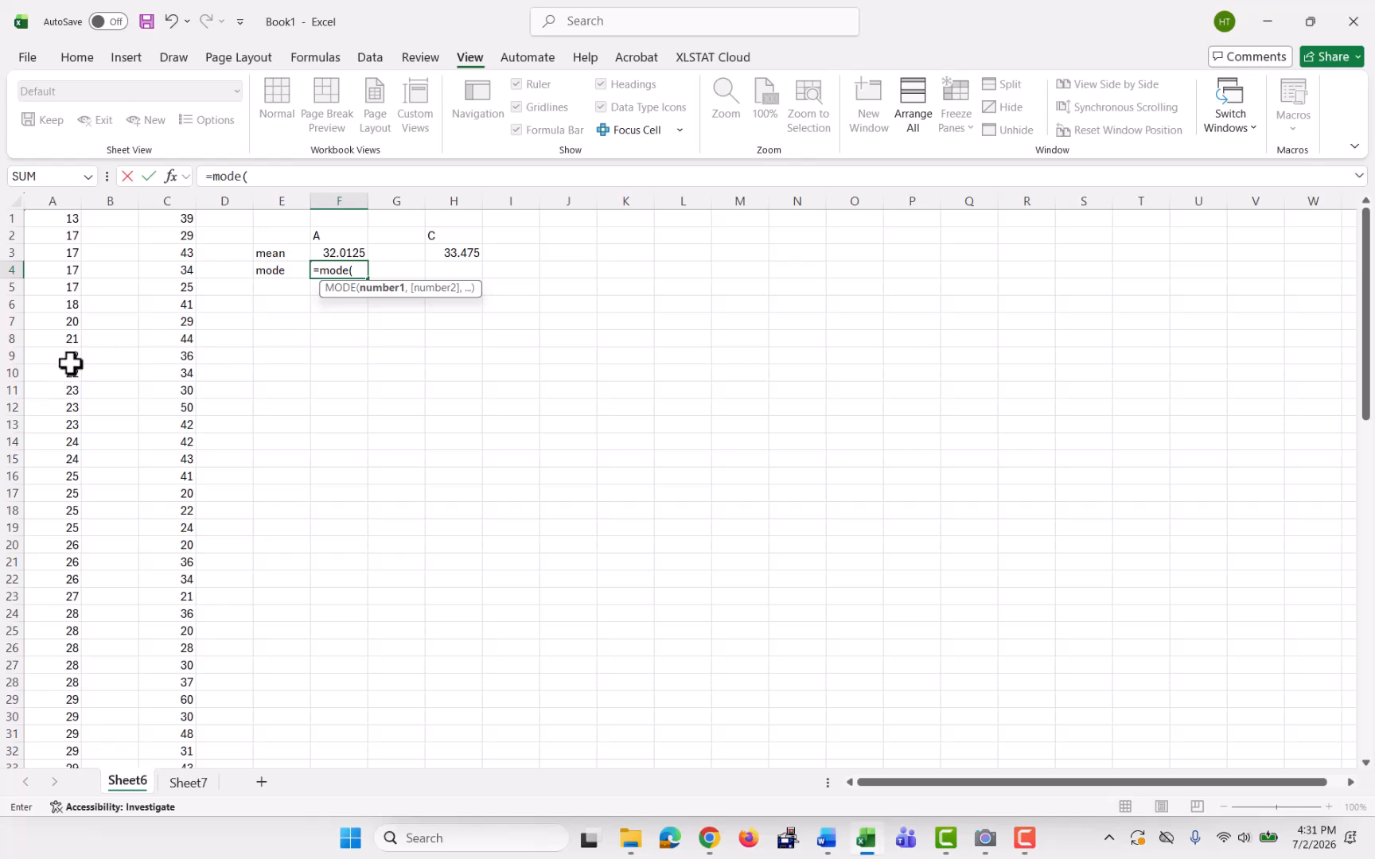
{"action": "type", "text": "A1:A80"}
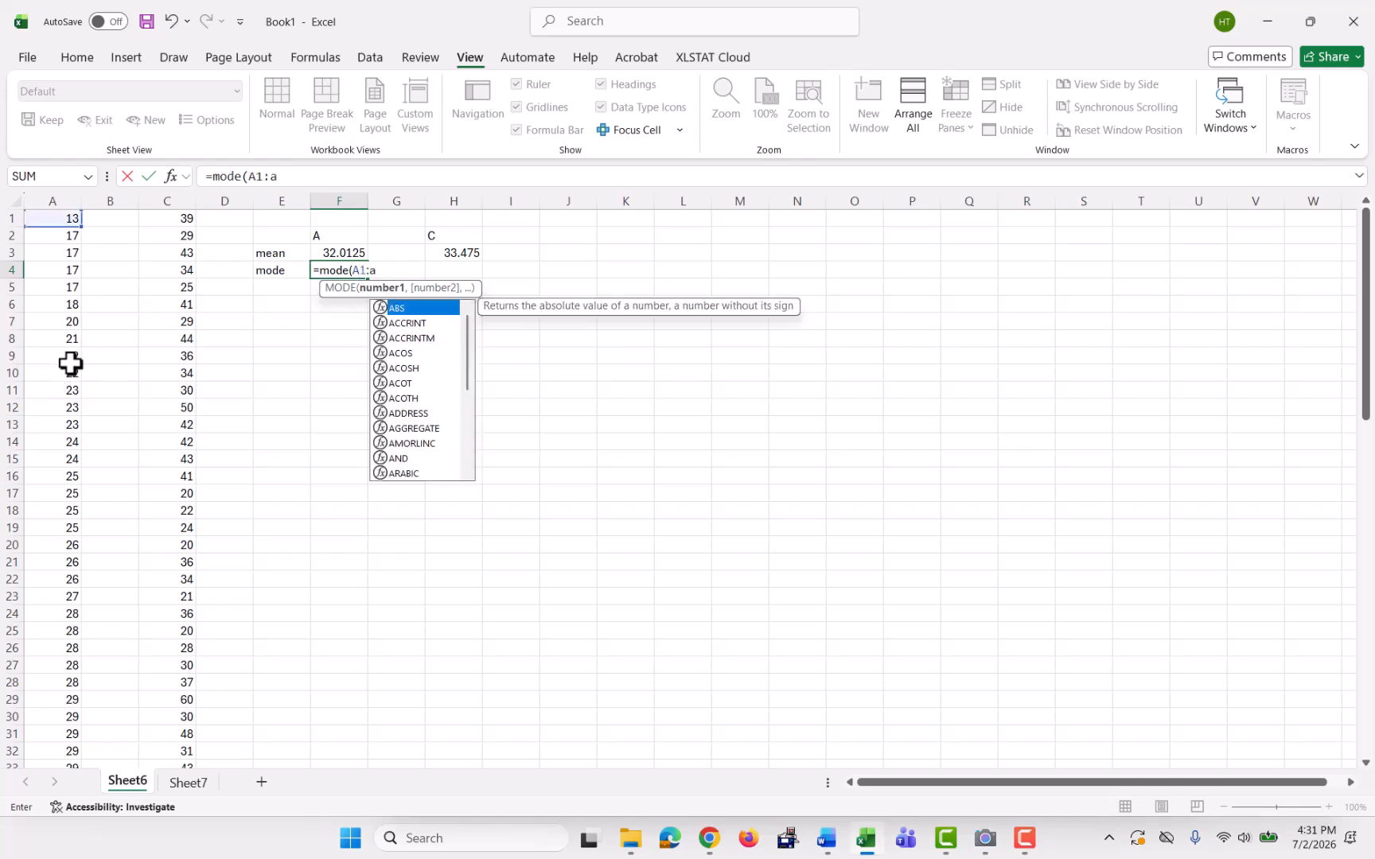
{"action": "key", "text": "Return"}
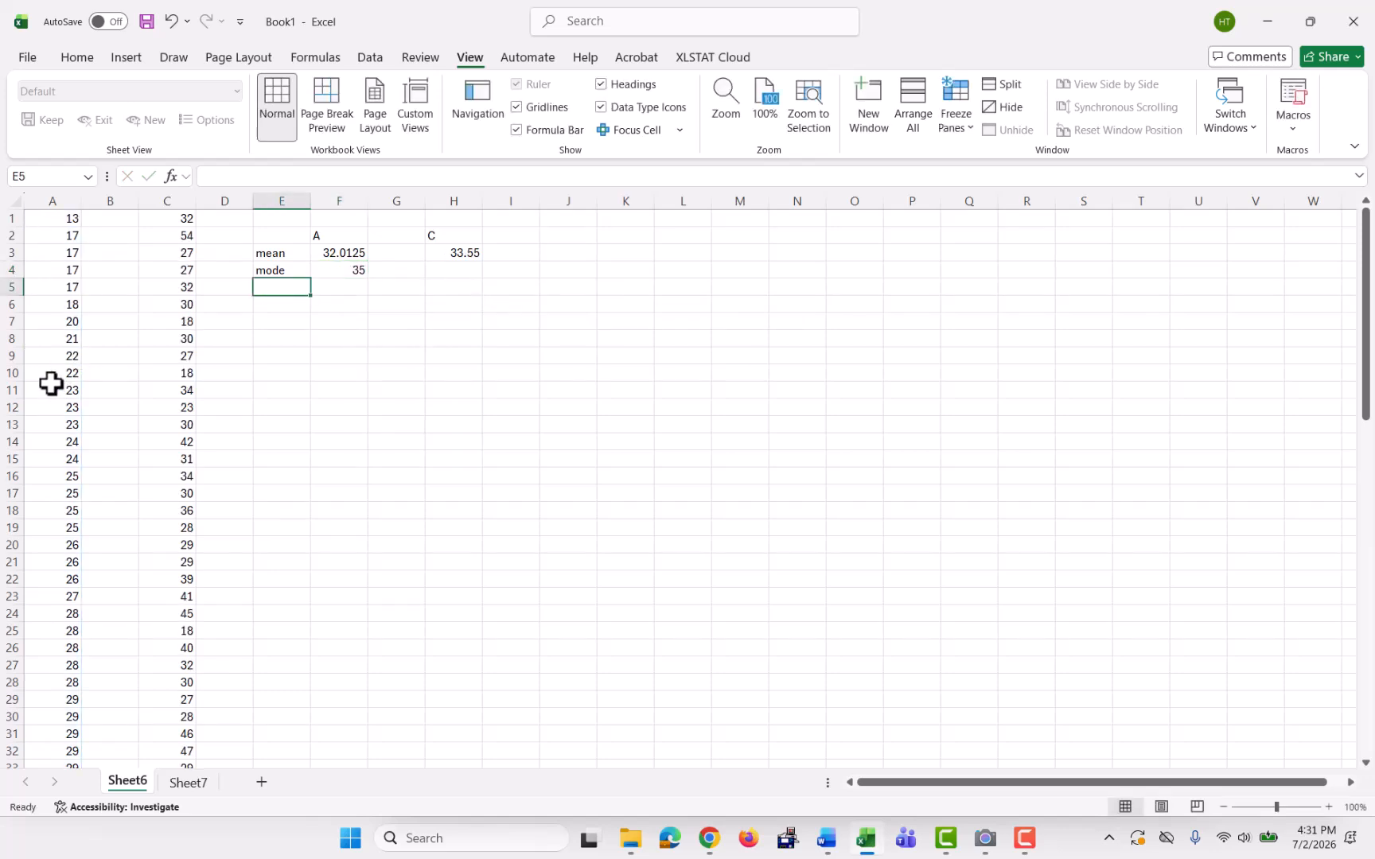
Copy the mode formula from F4 into H4 so that it evaluates C1:C80
{"action": "left_click", "coordinate": [464, 267]}
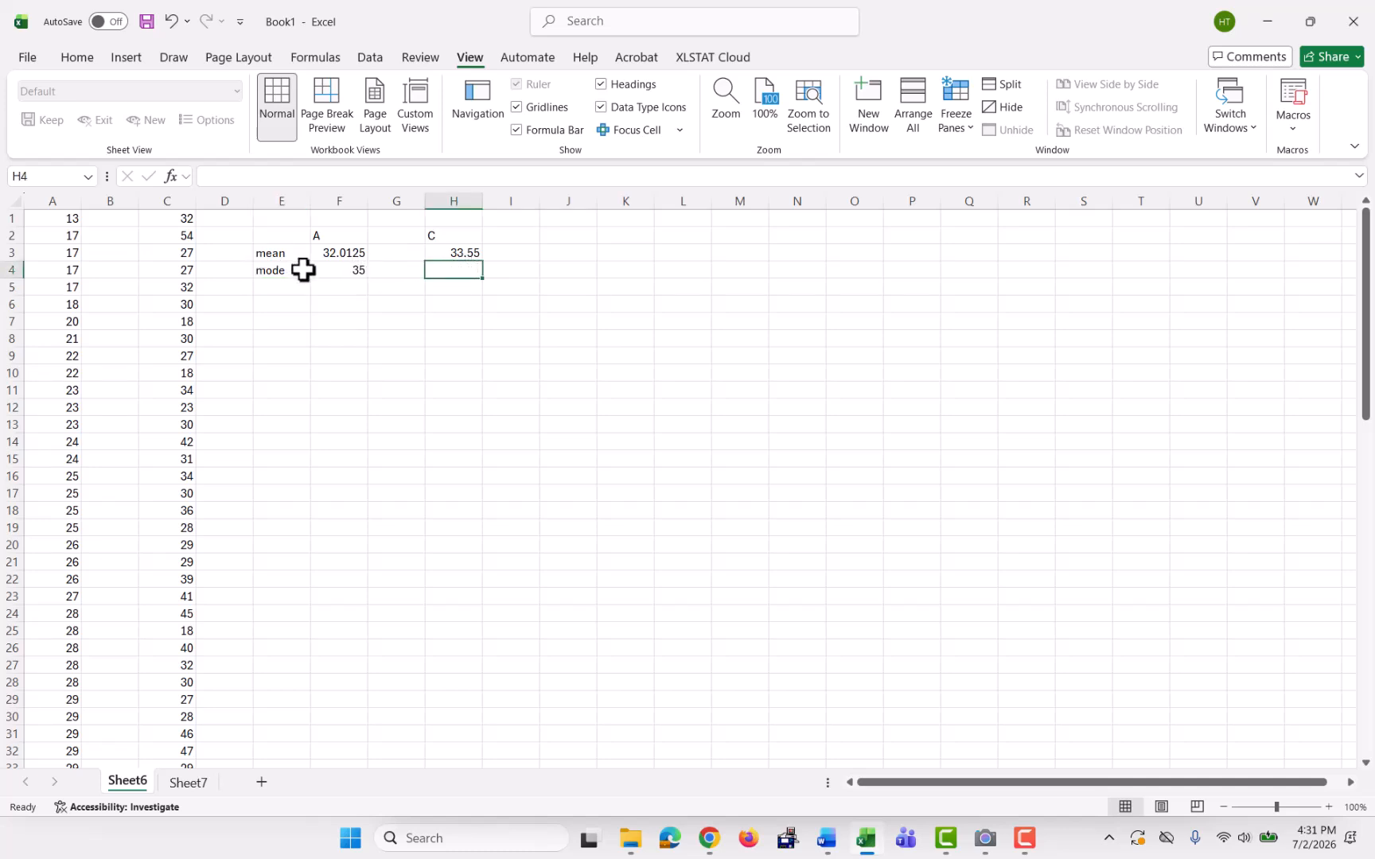
{"action": "left_click", "coordinate": [332, 270]}
{"action": "key", "text": "ctrl+c"}
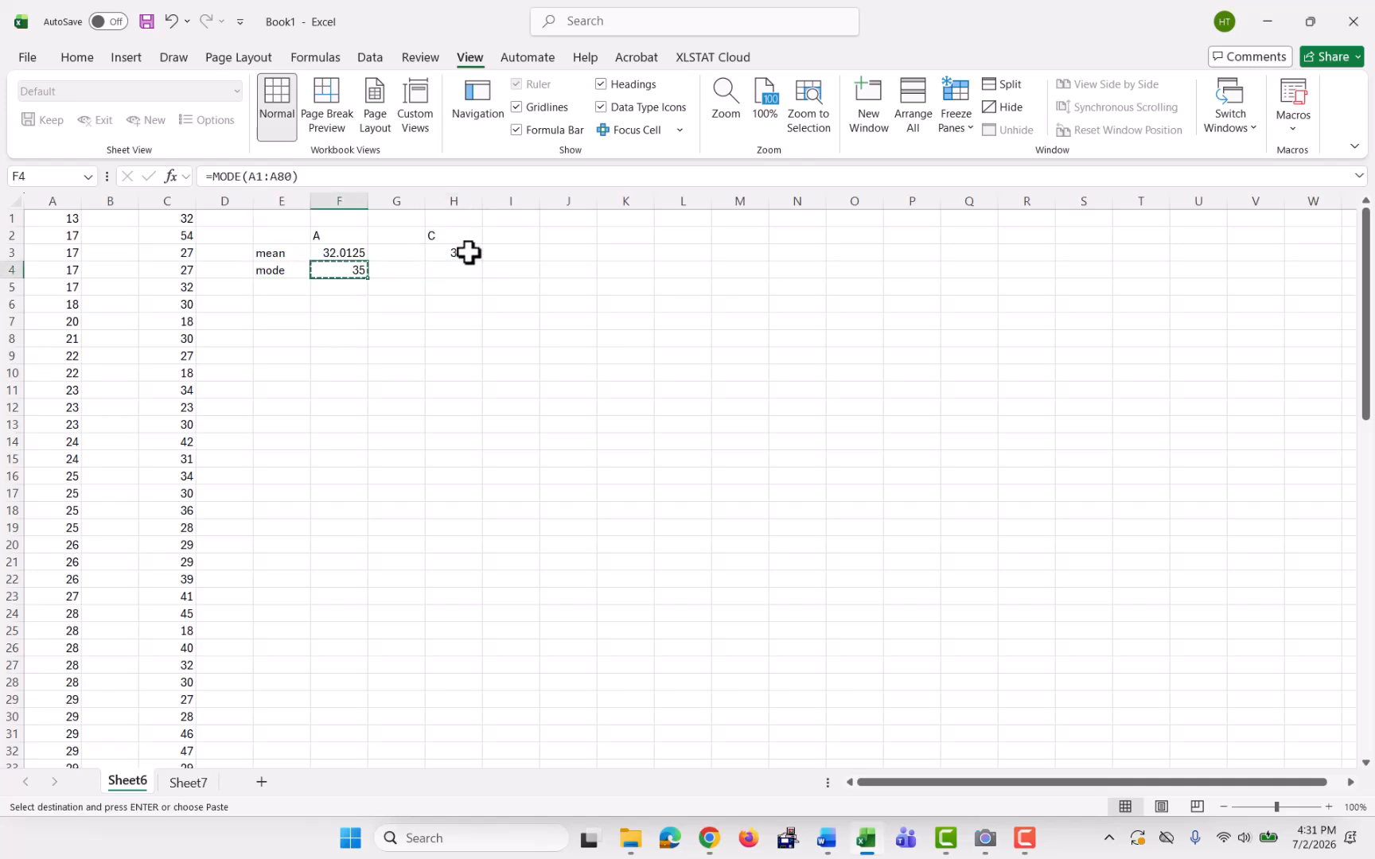
{"action": "left_click", "coordinate": [460, 269]}
{"action": "key", "text": "ctrl+v"}
{"action": "key", "text": "Return"}
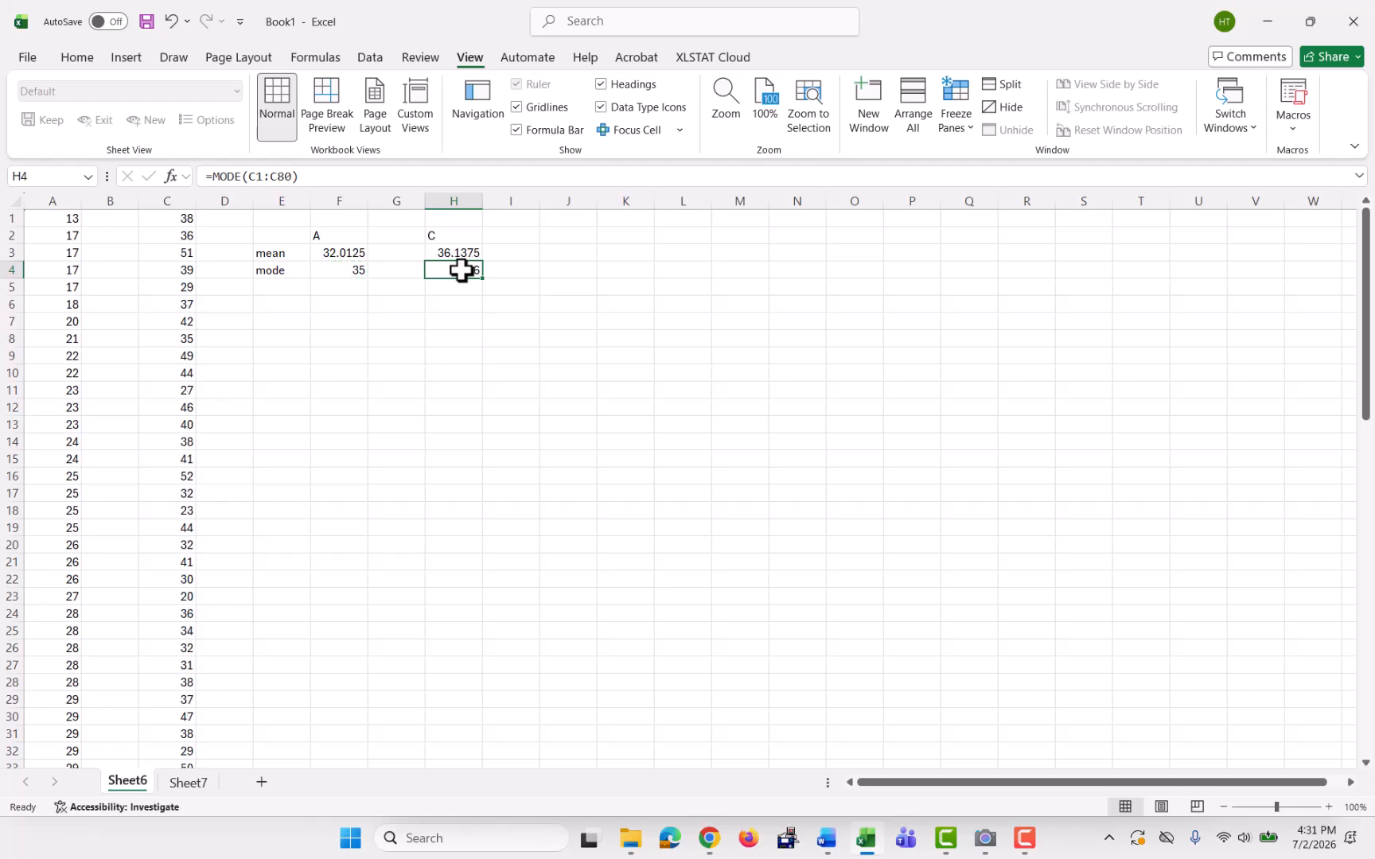
{"action": "left_click", "coordinate": [388, 306]}
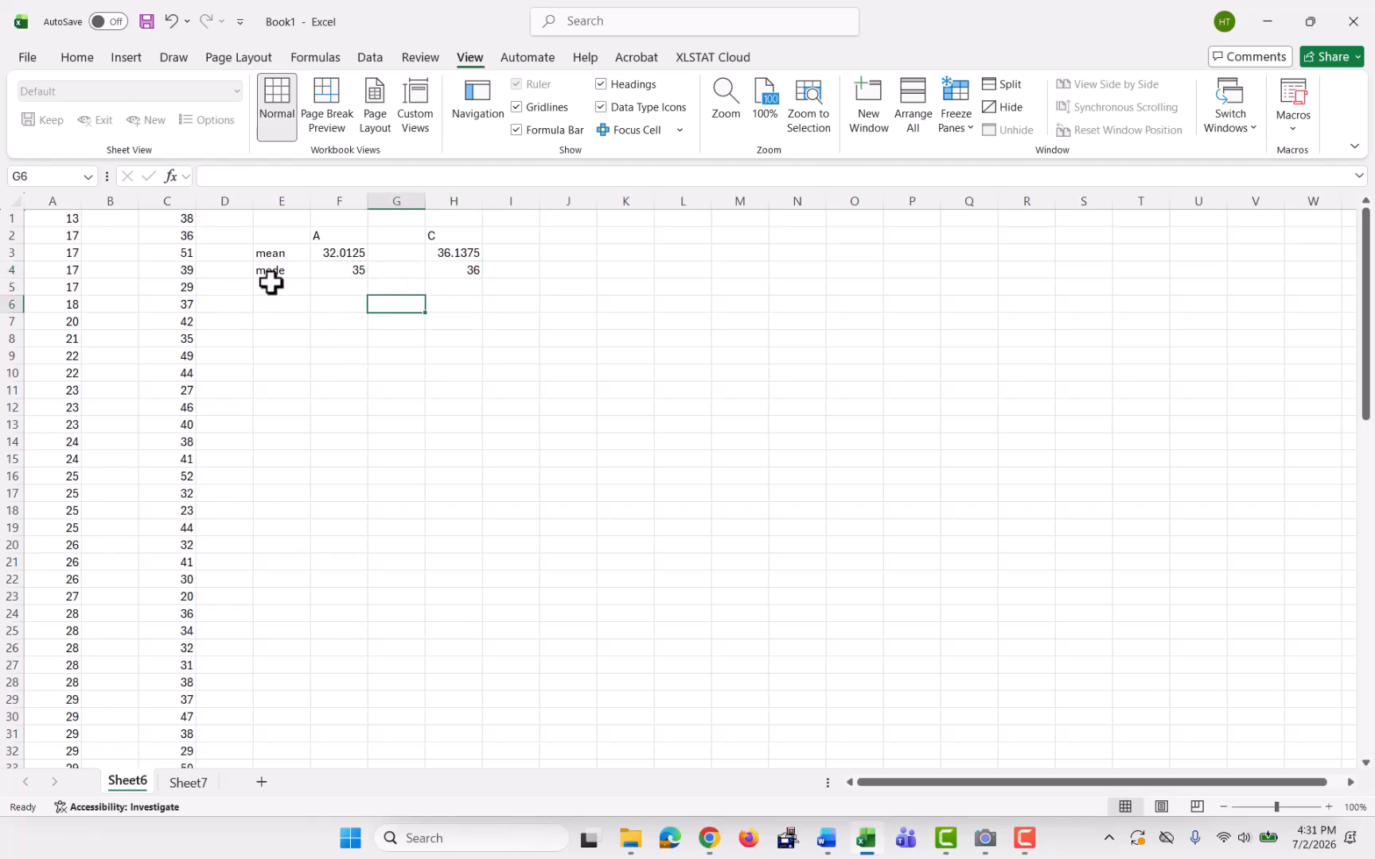
{"action": "left_click", "coordinate": [180, 287]}
{"action": "left_click", "coordinate": [164, 216]}
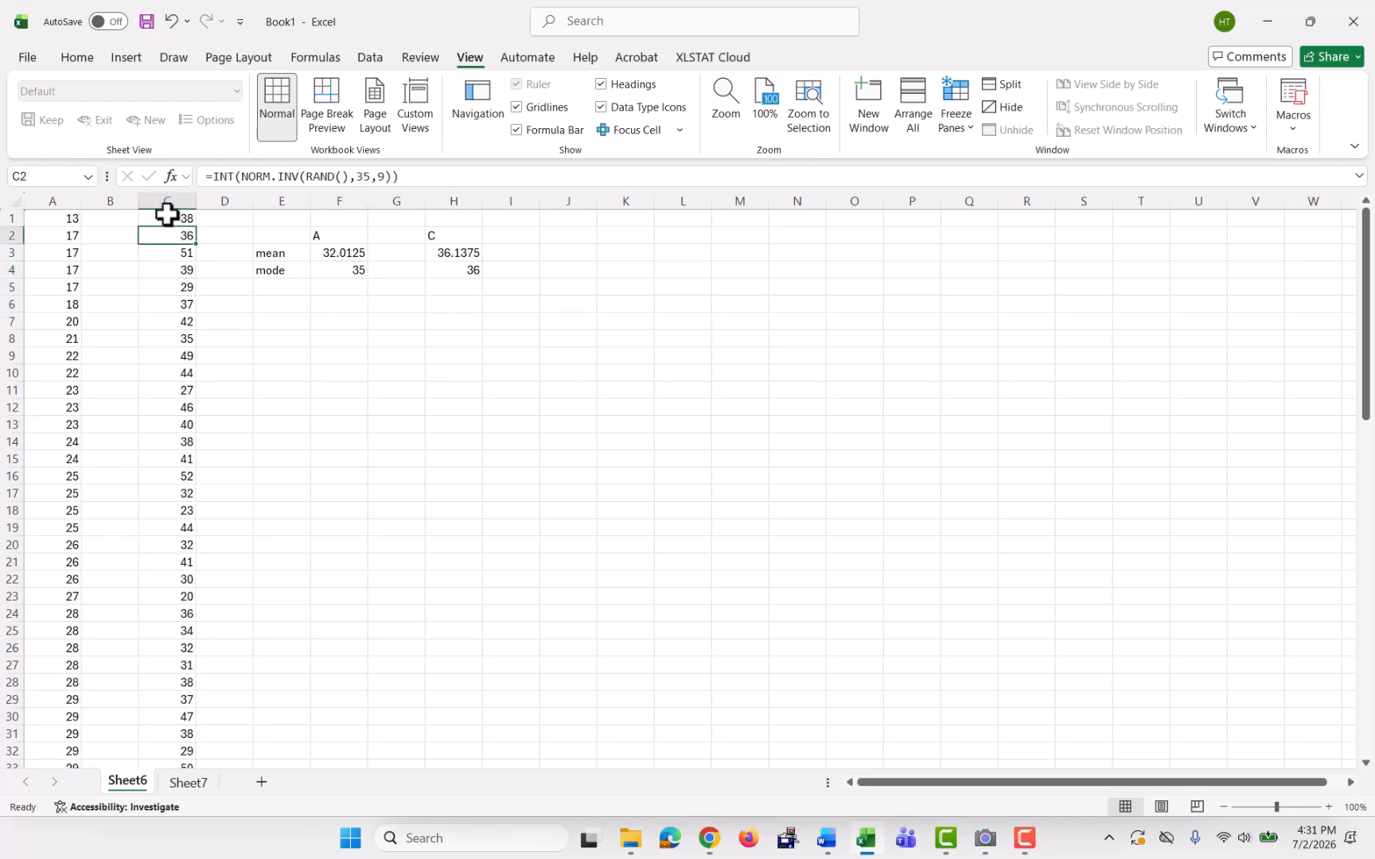
{"action": "left_click", "coordinate": [61, 231]}
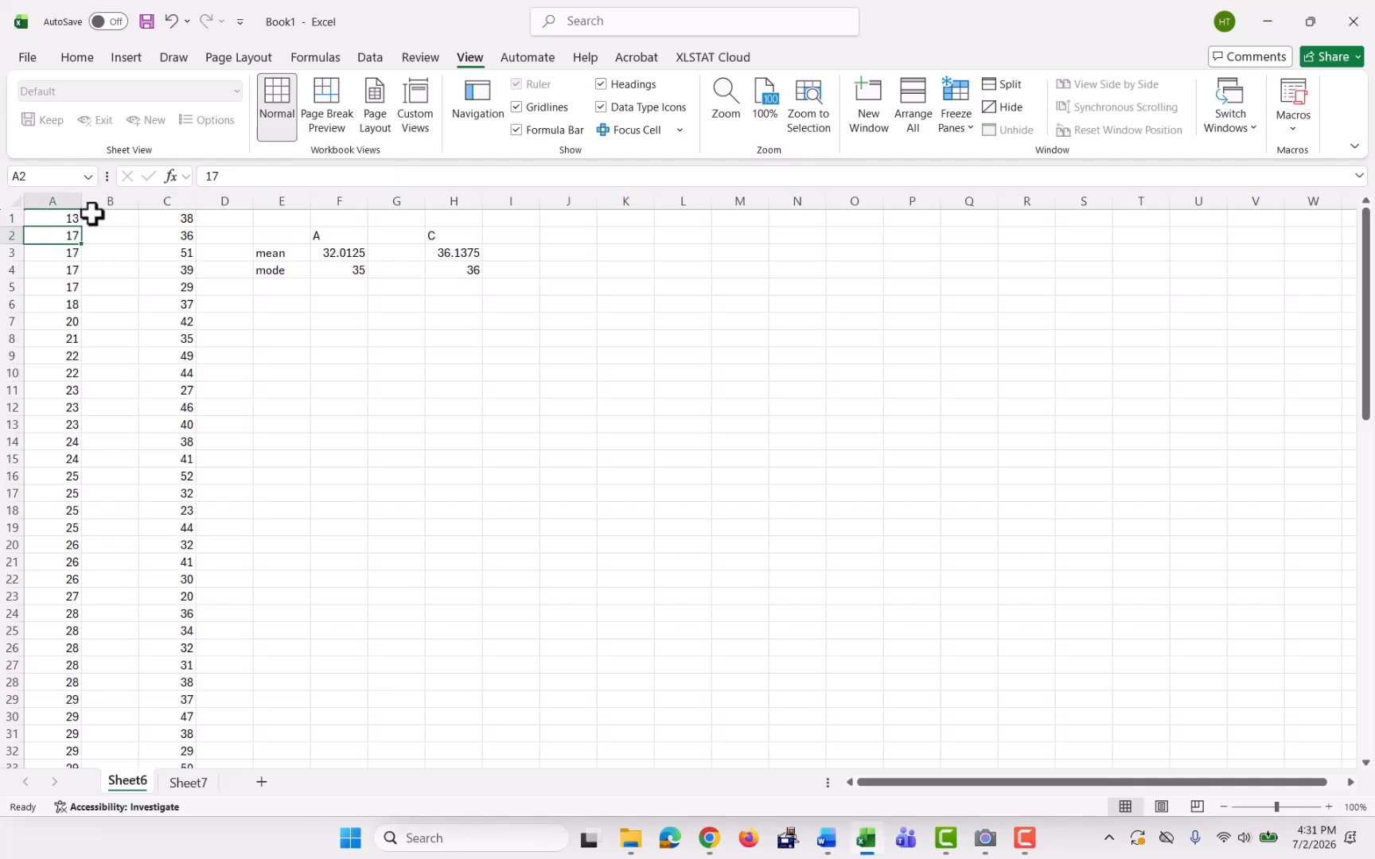
Replace the random-number formulas in column C with static values by copying the column and pasting it over itself as values only
{"action": "left_click", "coordinate": [166, 201]}
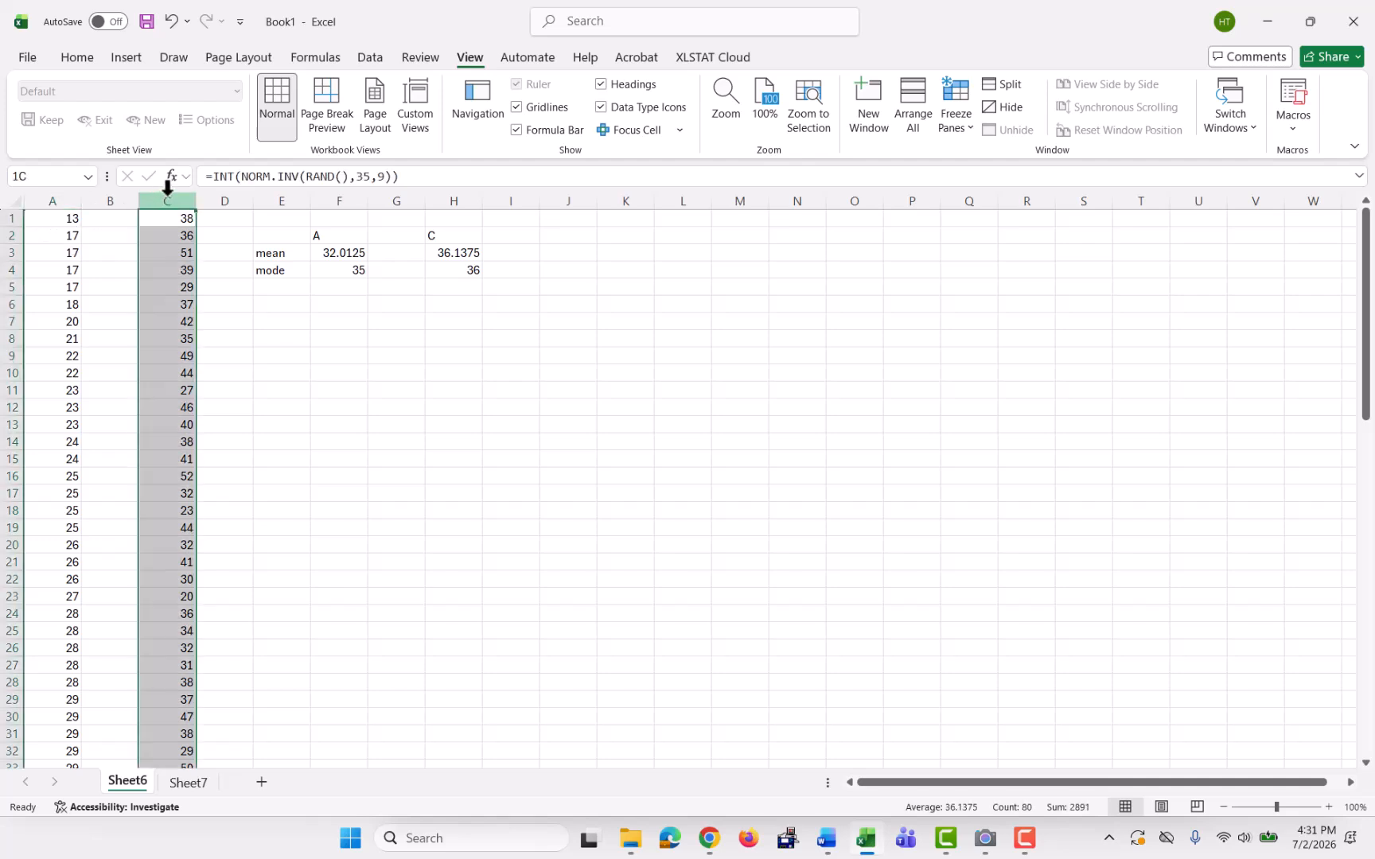
{"action": "key", "text": "ctrl+c"}
{"action": "left_click", "coordinate": [177, 217]}
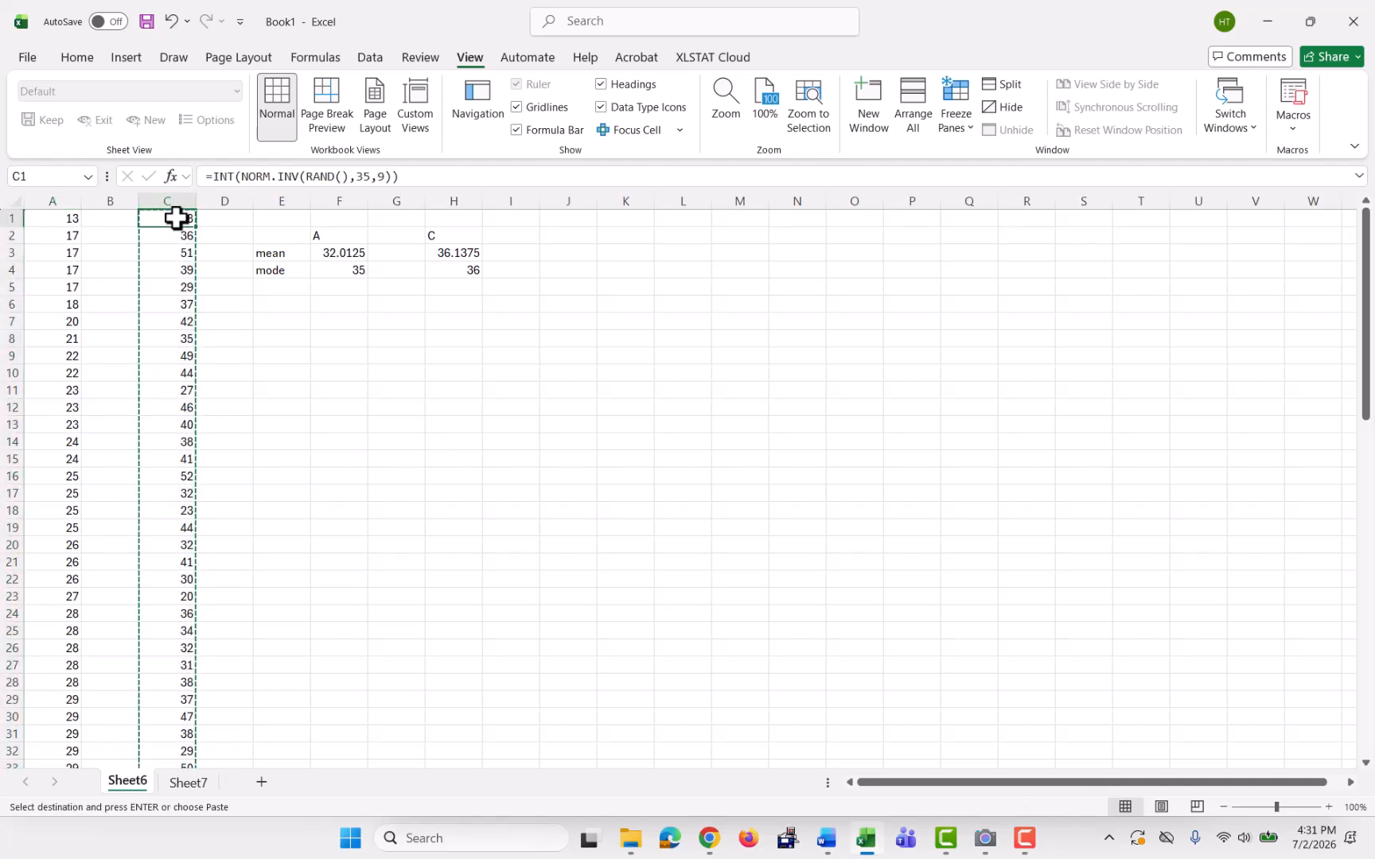
{"action": "right_click", "coordinate": [176, 217]}
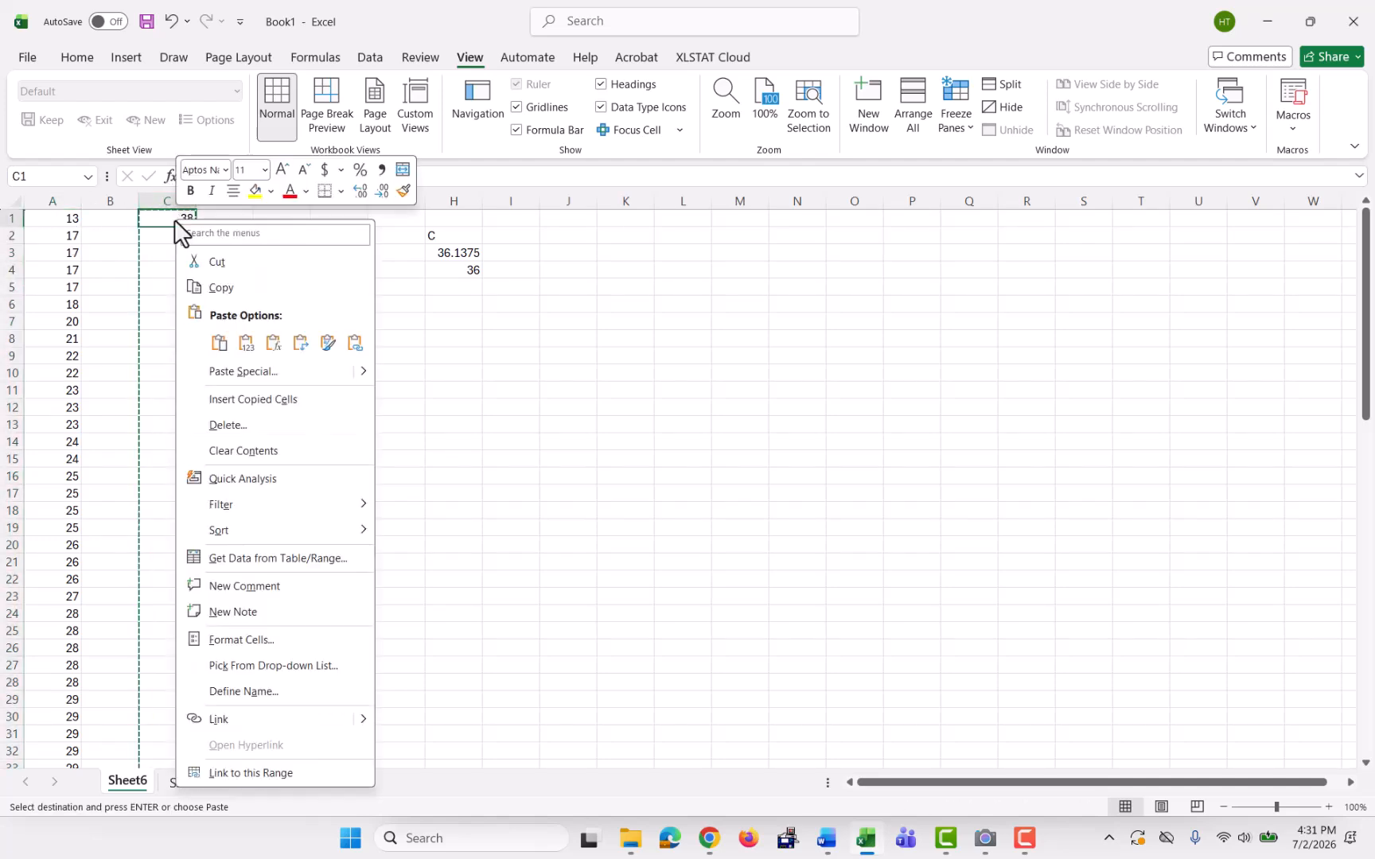
{"action": "left_click", "coordinate": [246, 348]}
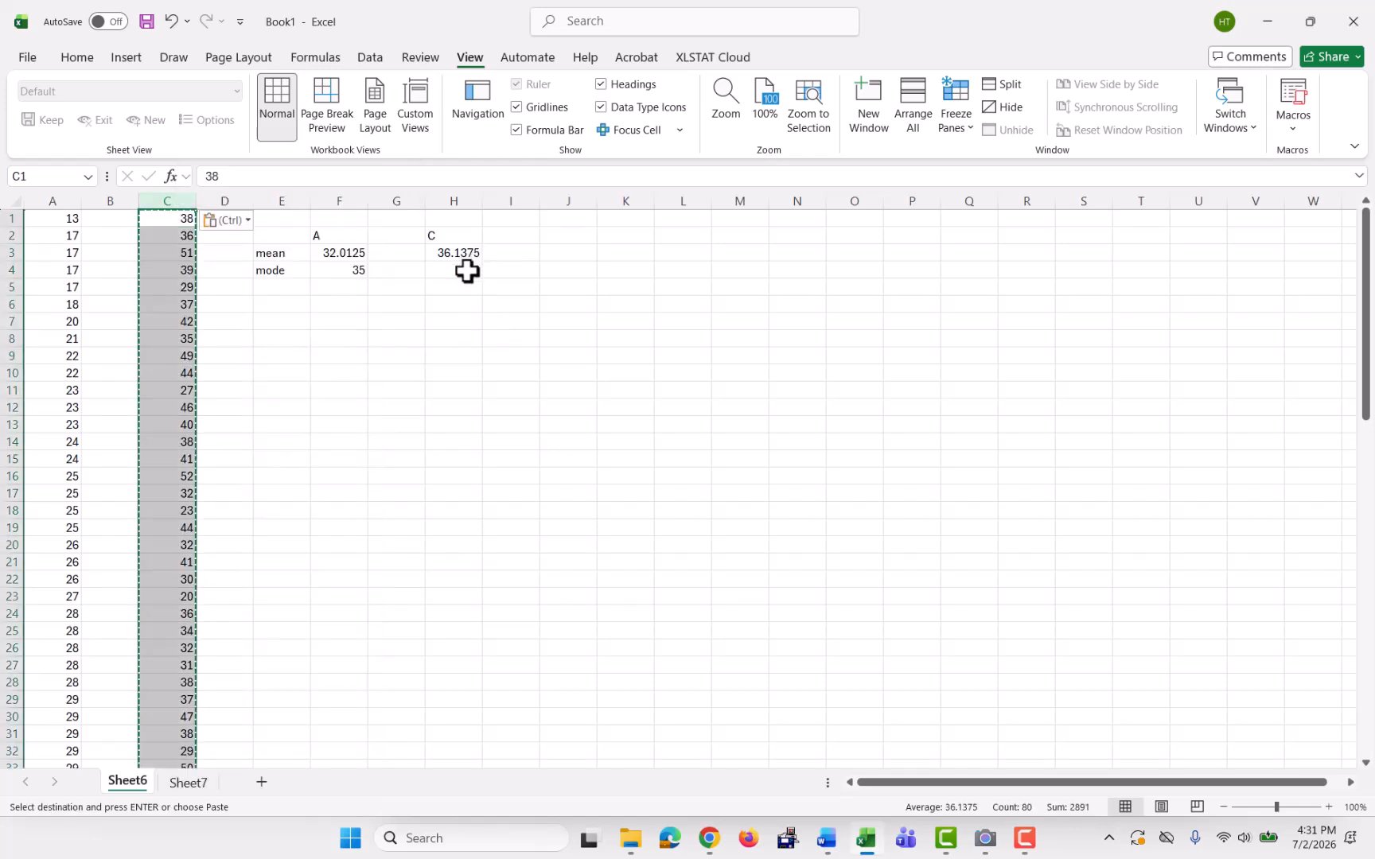
{"action": "left_click", "coordinate": [187, 299]}
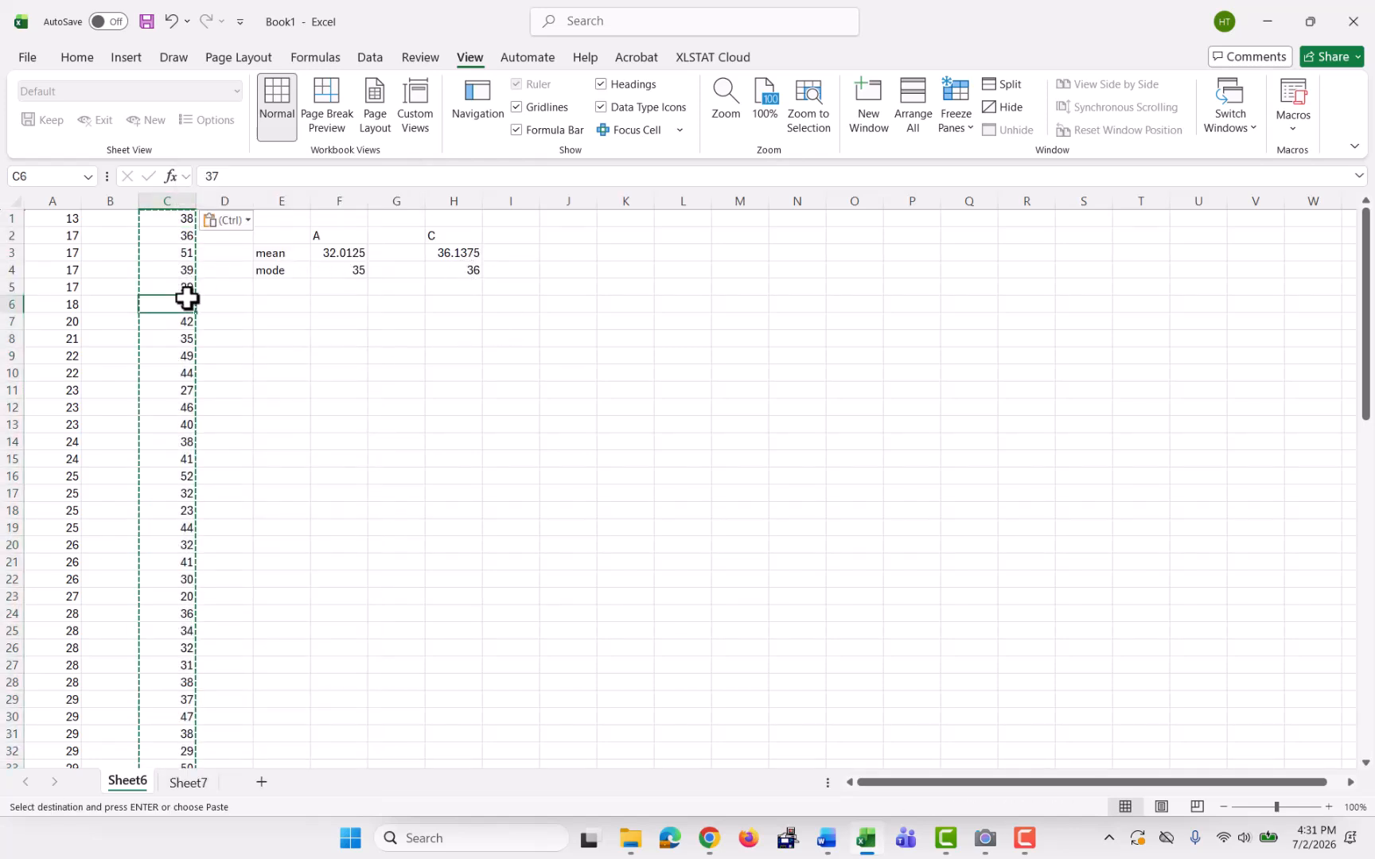
{"action": "left_click", "coordinate": [174, 234]}
{"action": "left_click", "coordinate": [178, 220]}
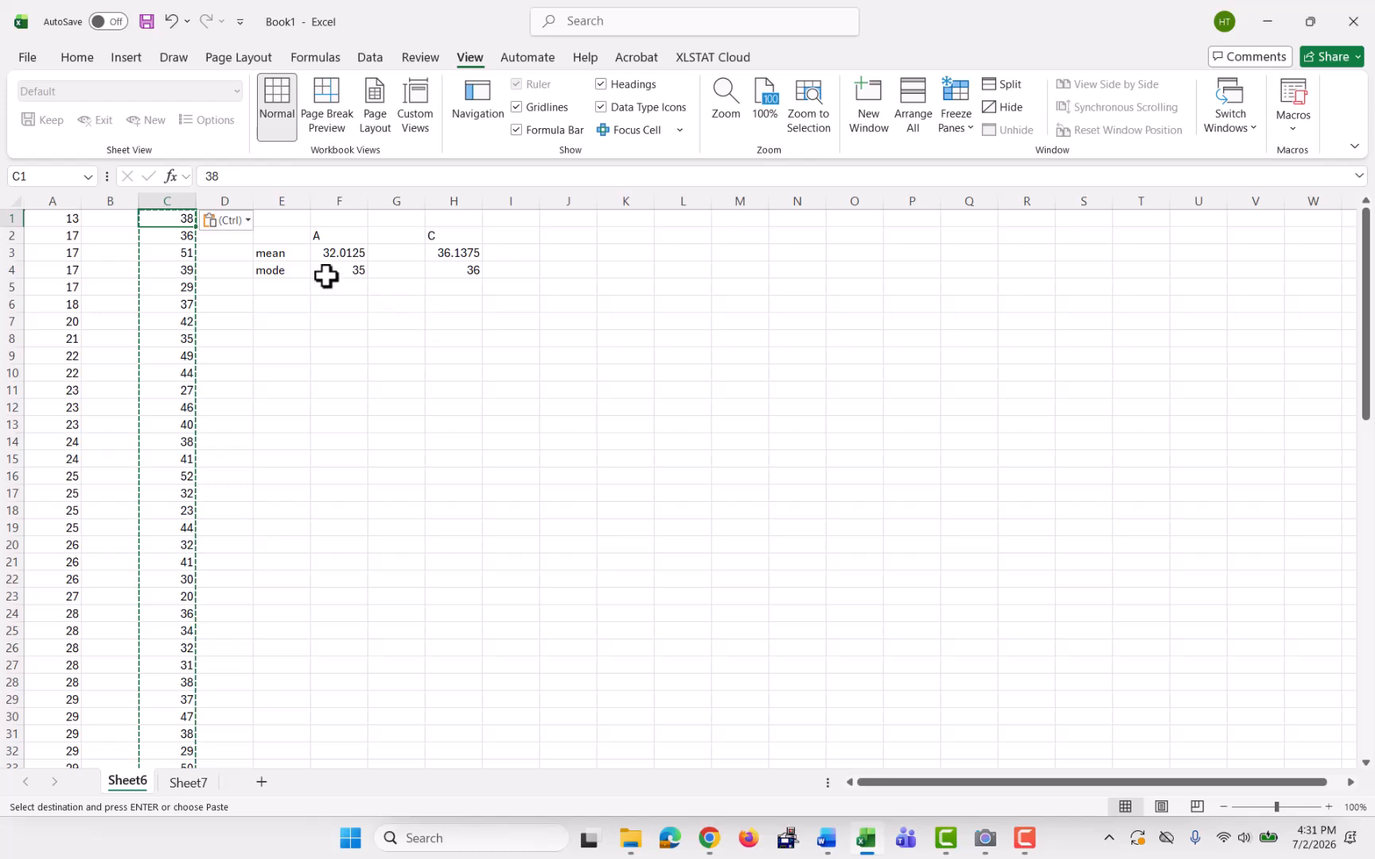
{"action": "left_click", "coordinate": [167, 302]}
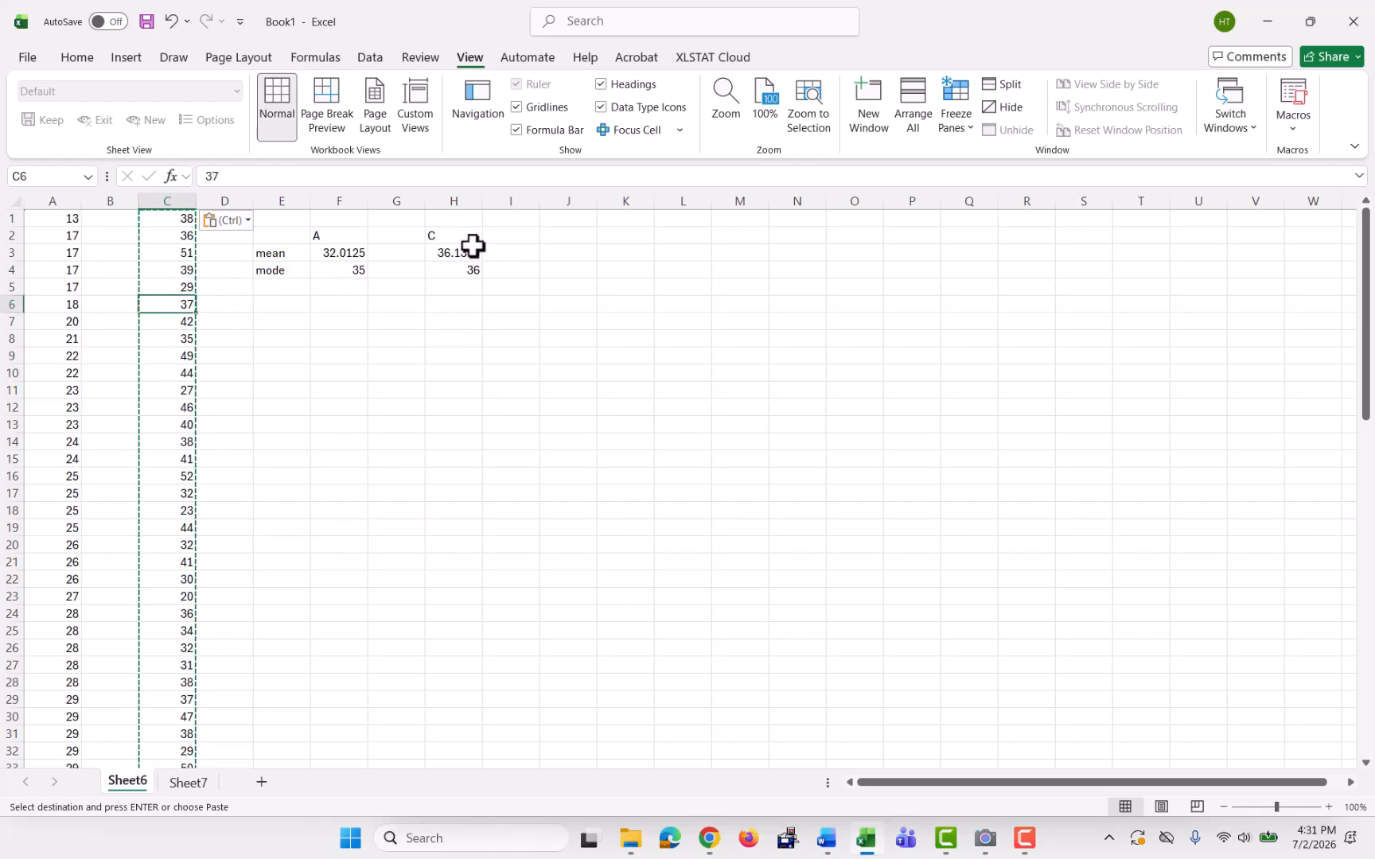
Label cell E5 "median" and calculate column A's median in F5 with =median(a1:a80)
{"action": "left_click", "coordinate": [274, 288]}
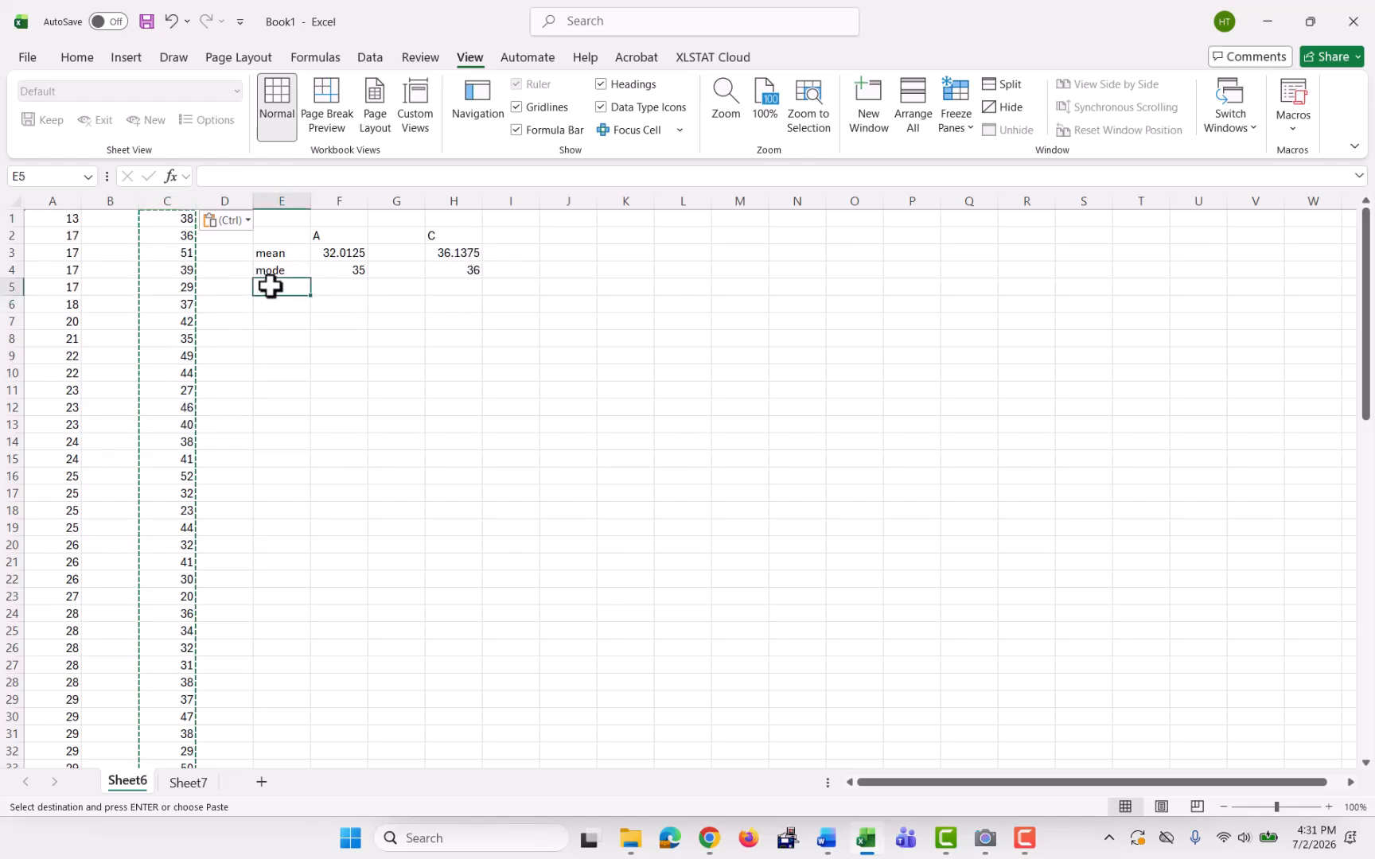
{"action": "type", "text": "median"}
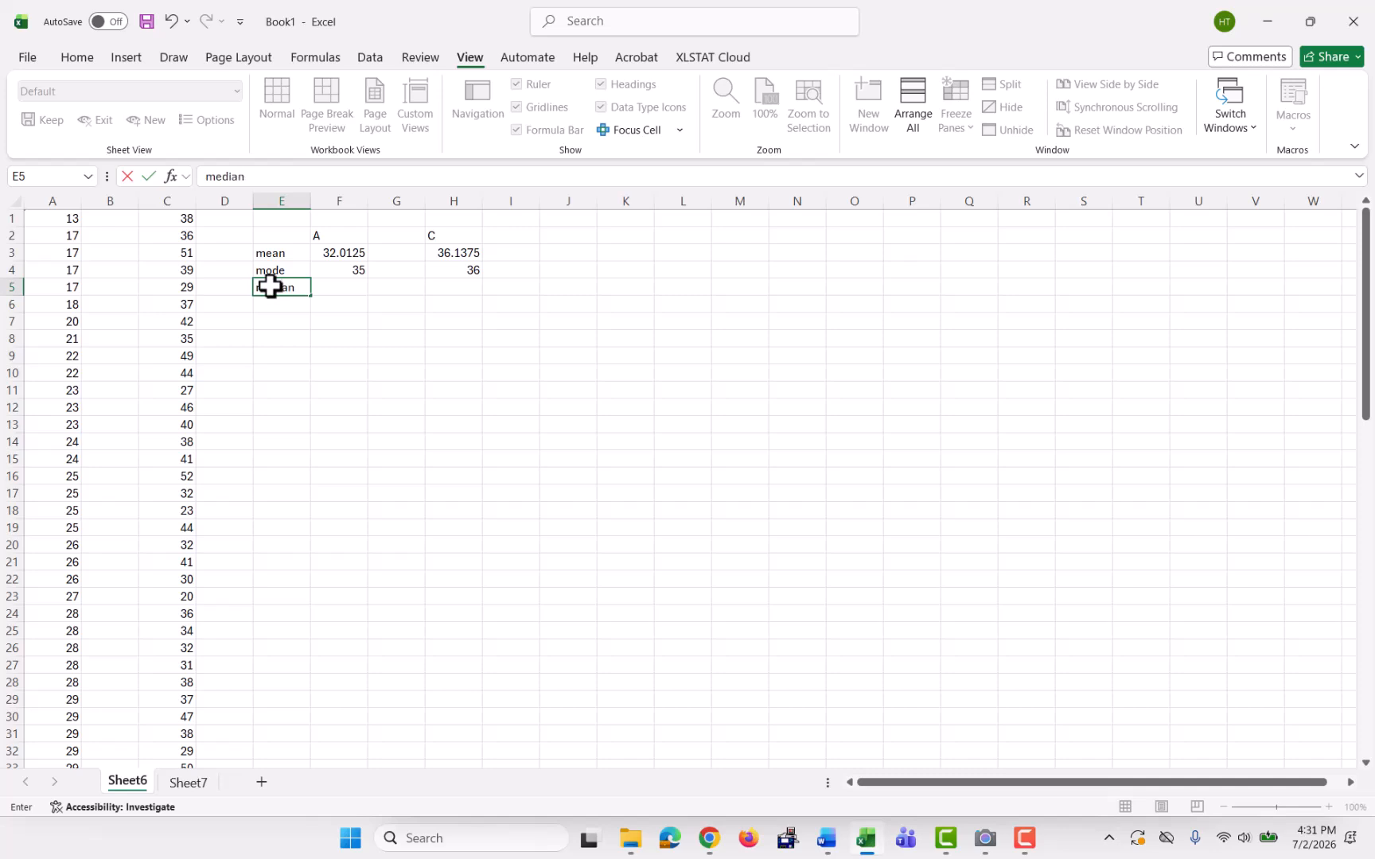
{"action": "key", "text": "Tab"}
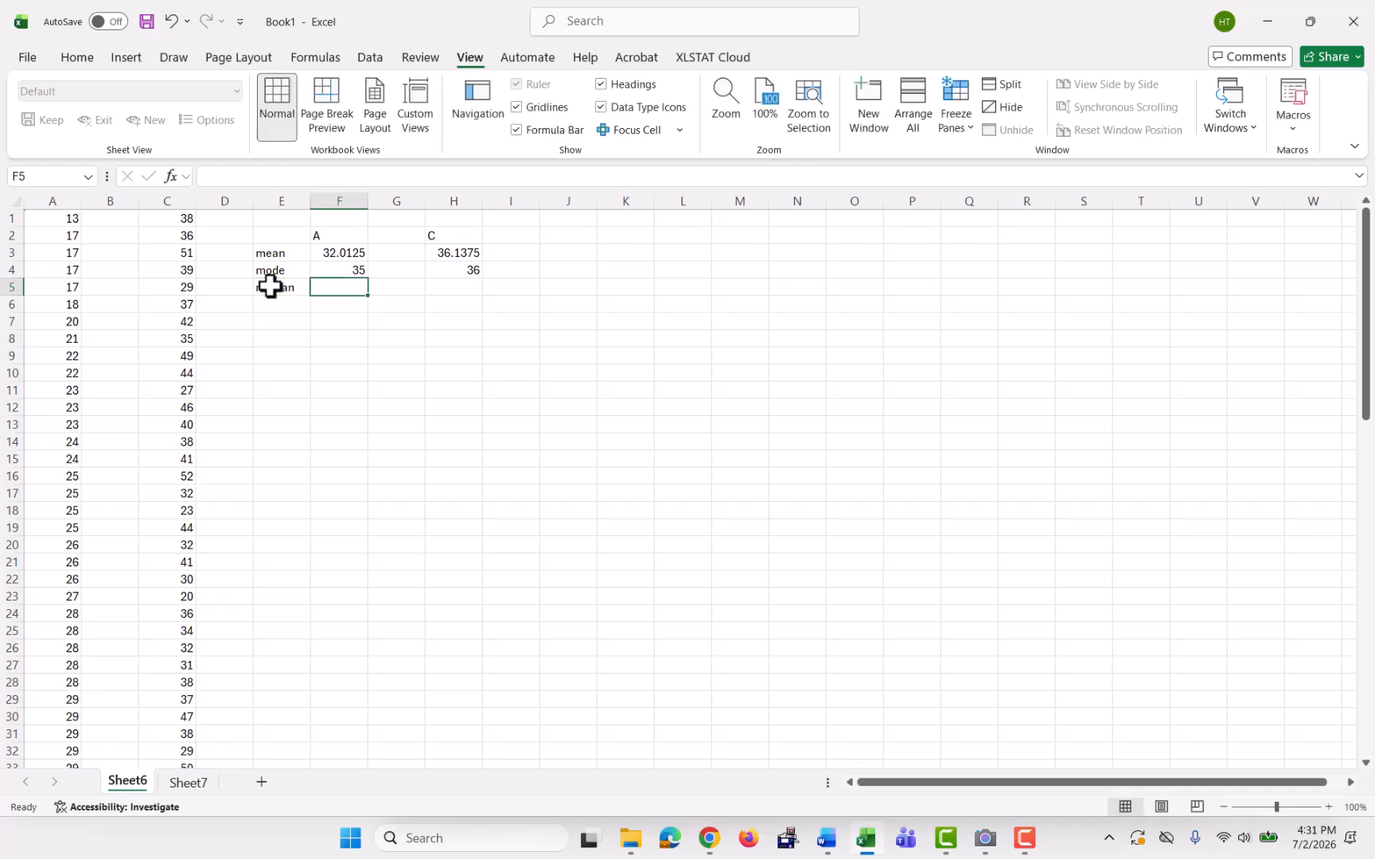
{"action": "type", "text": "="}
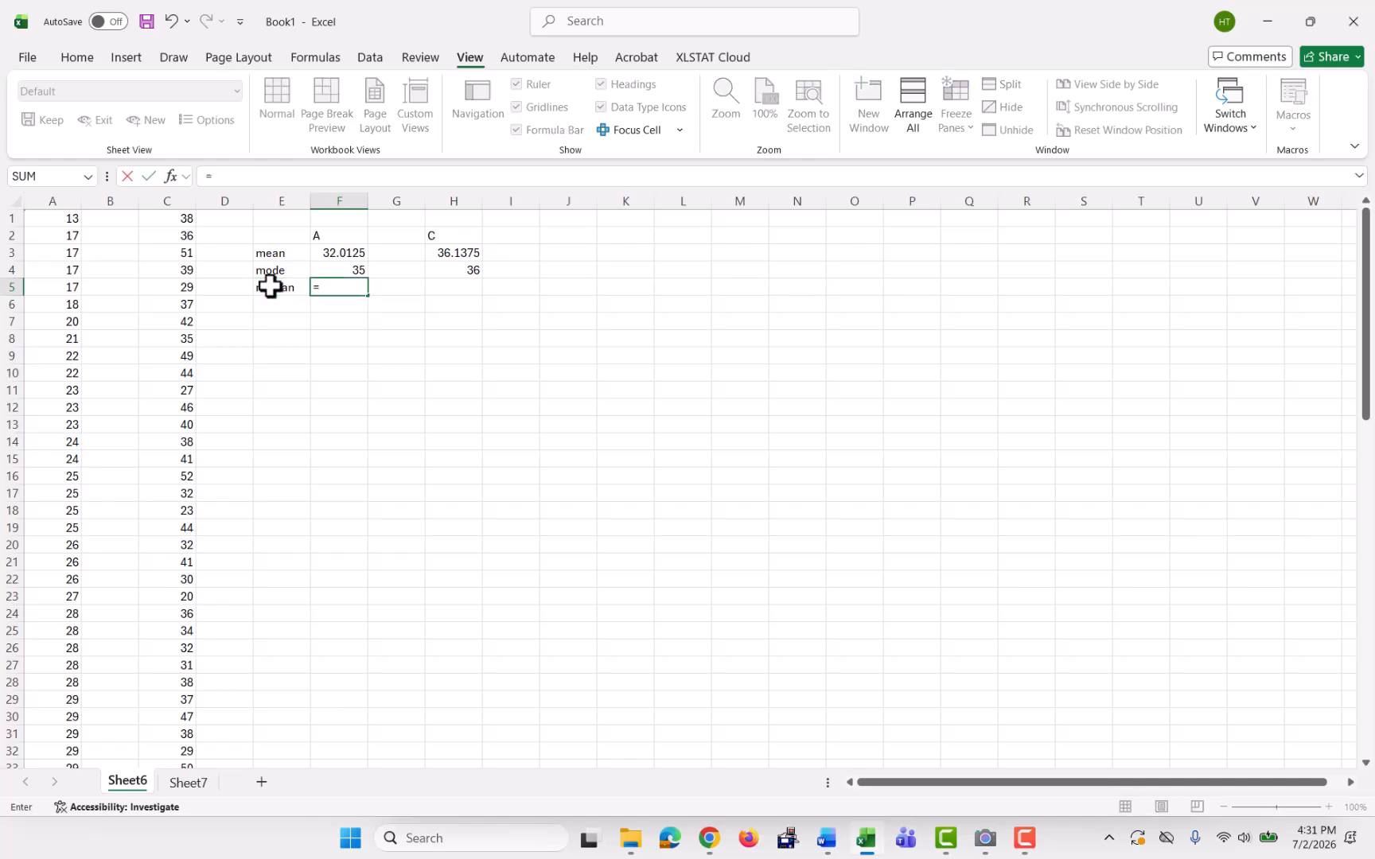
{"action": "left_click", "coordinate": [341, 271]}
{"action": "key", "text": "BackSpace"}
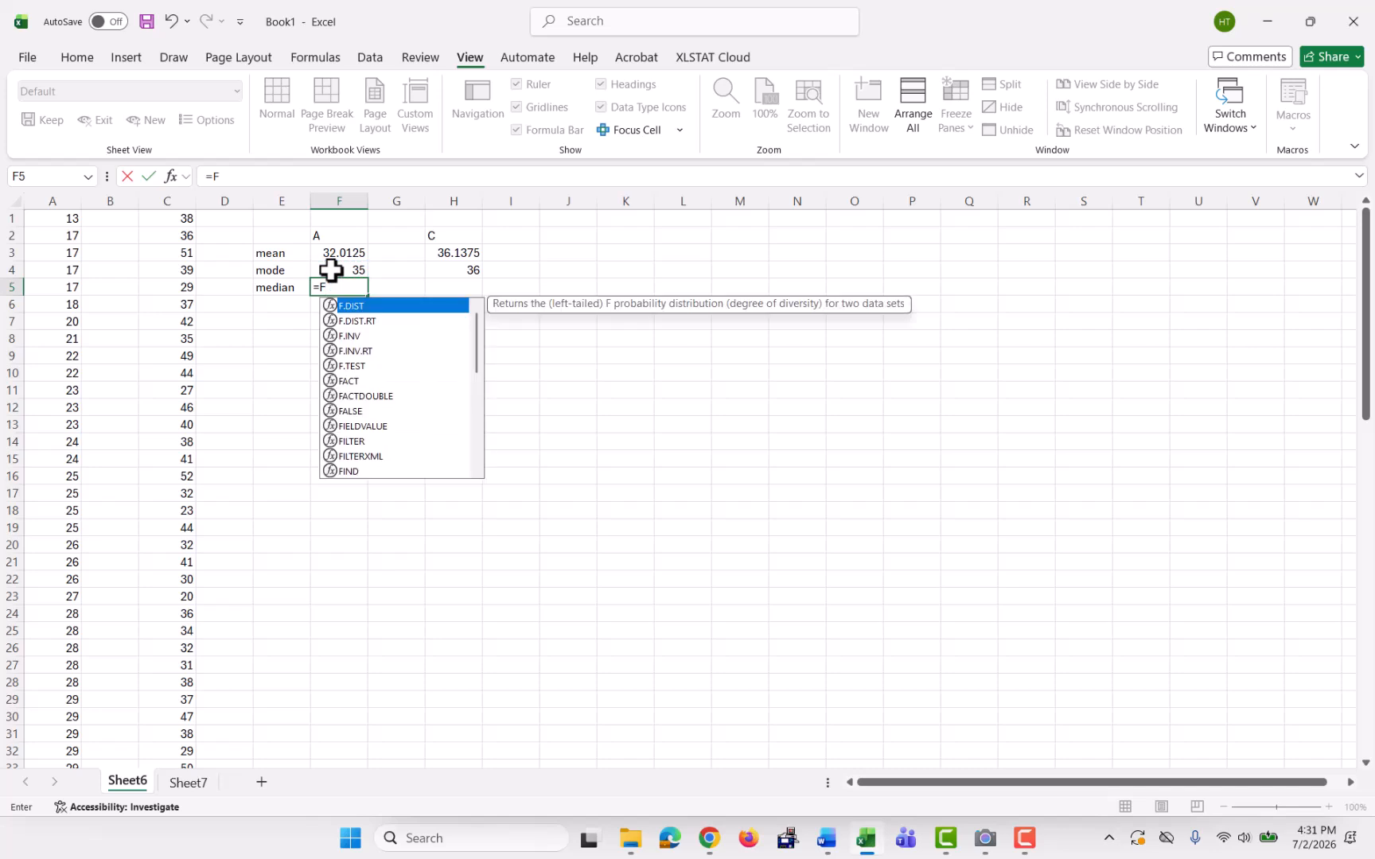
{"action": "key", "text": "BackSpace"}
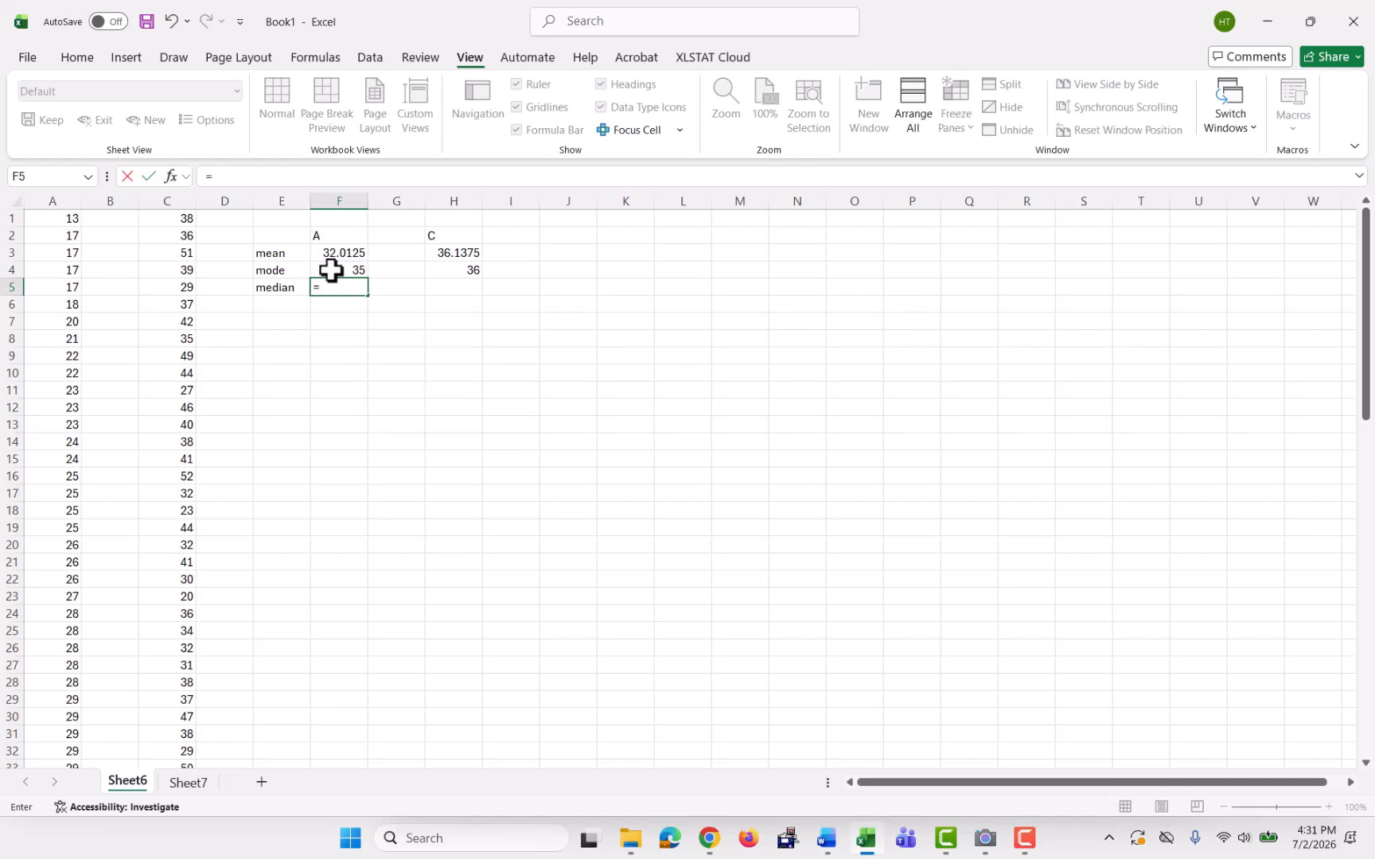
{"action": "type", "text": "median("}
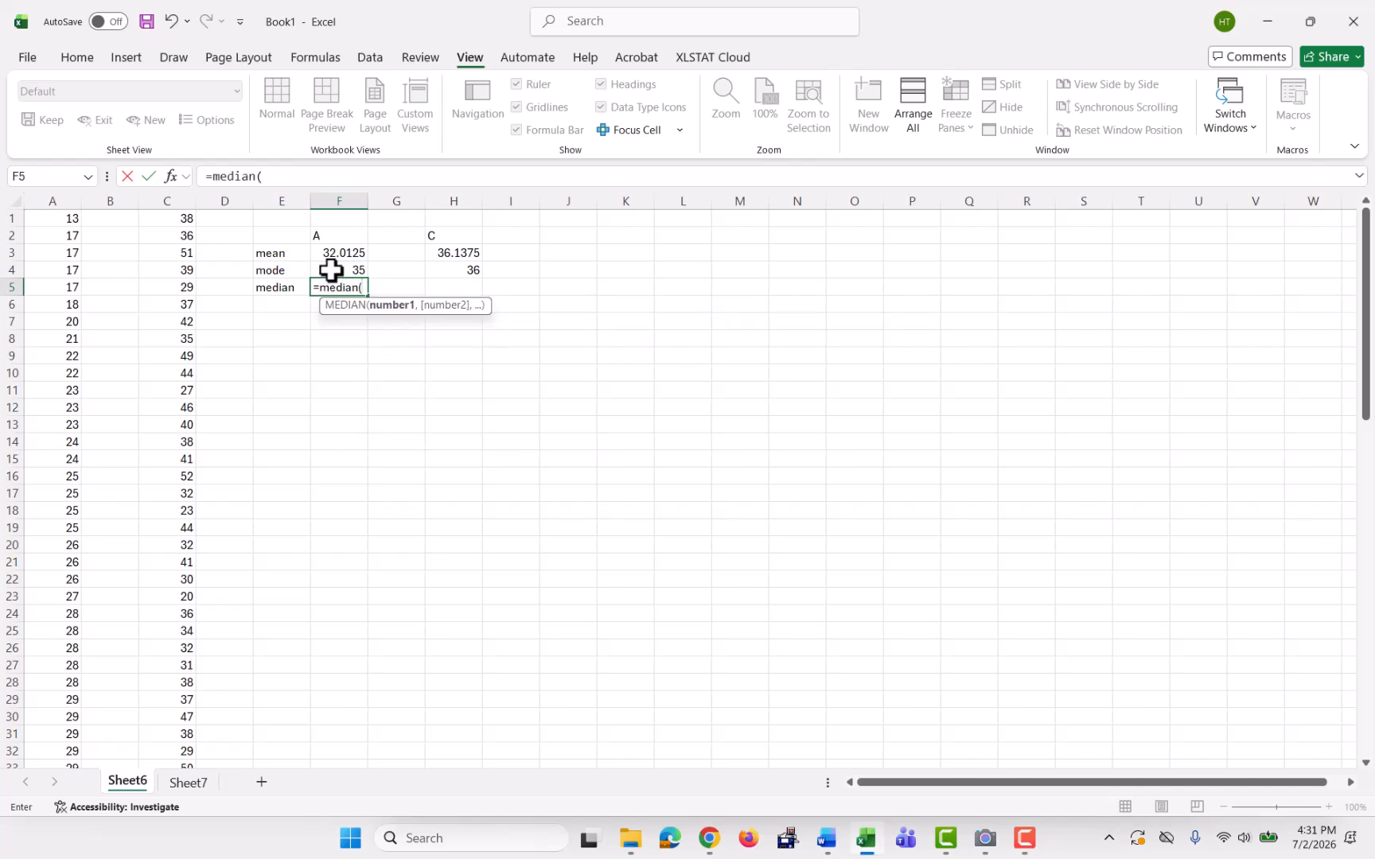
{"action": "type", "text": "a"}
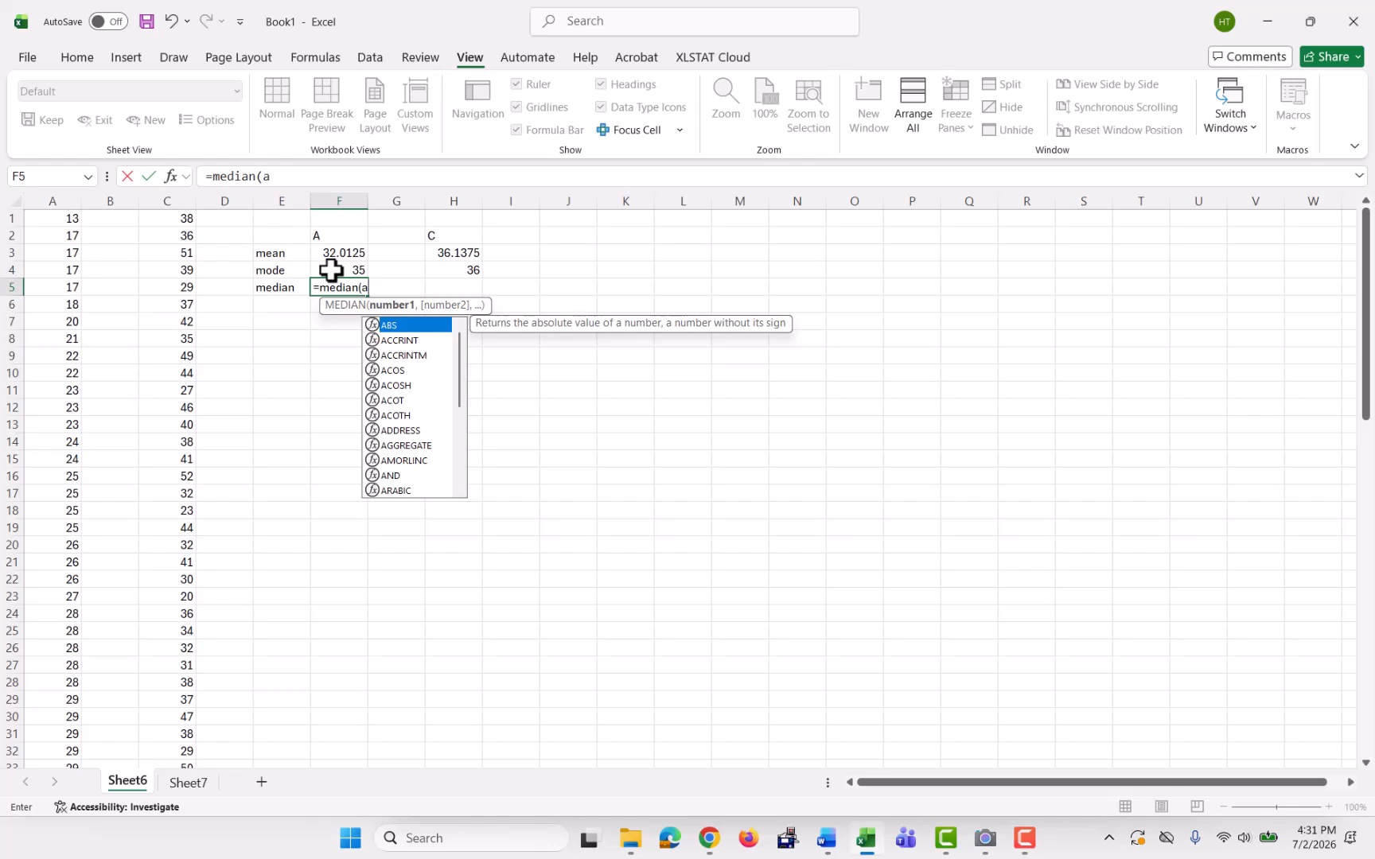
{"action": "type", "text": "1:a80"}
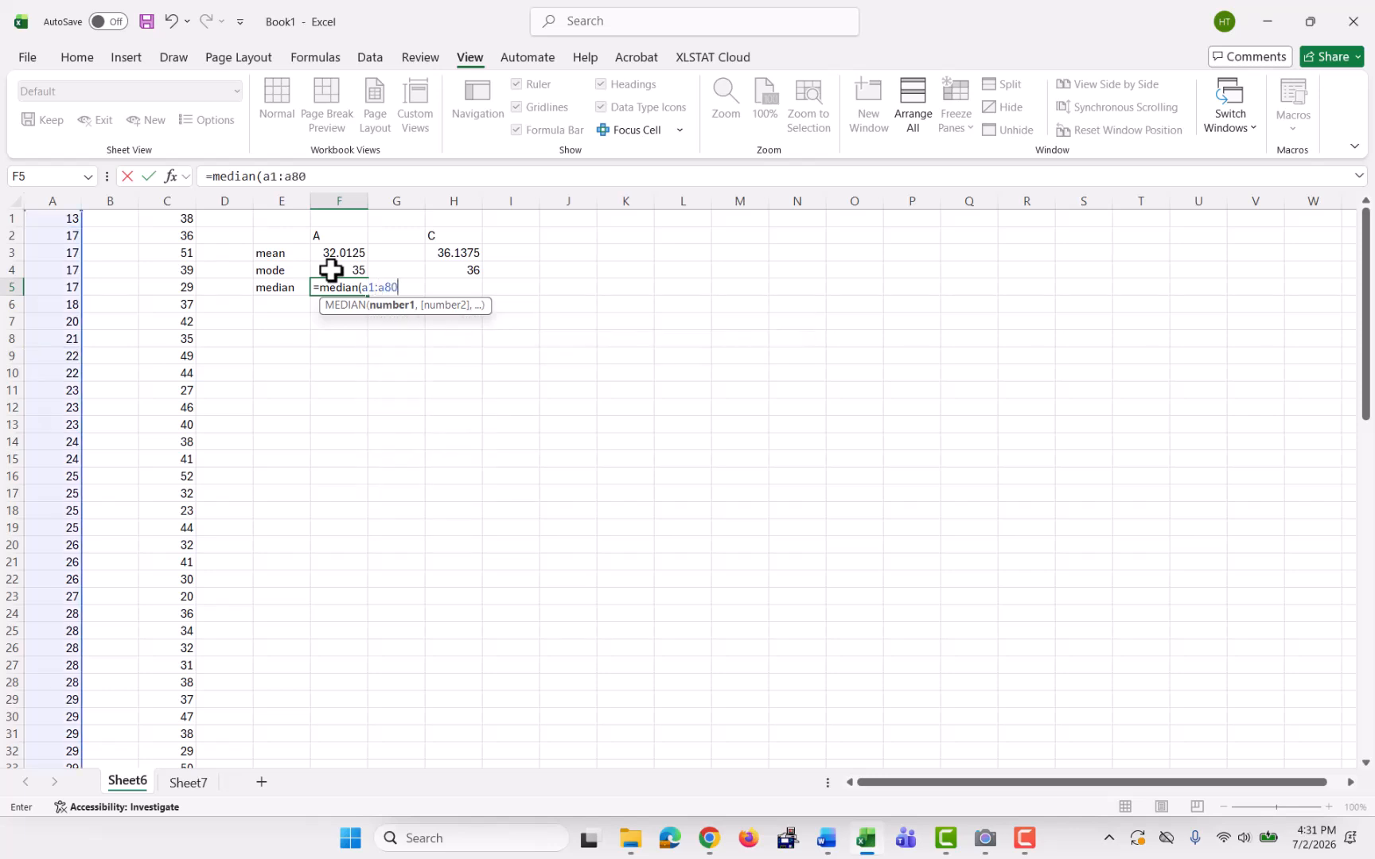
{"action": "type", "text": ")"}
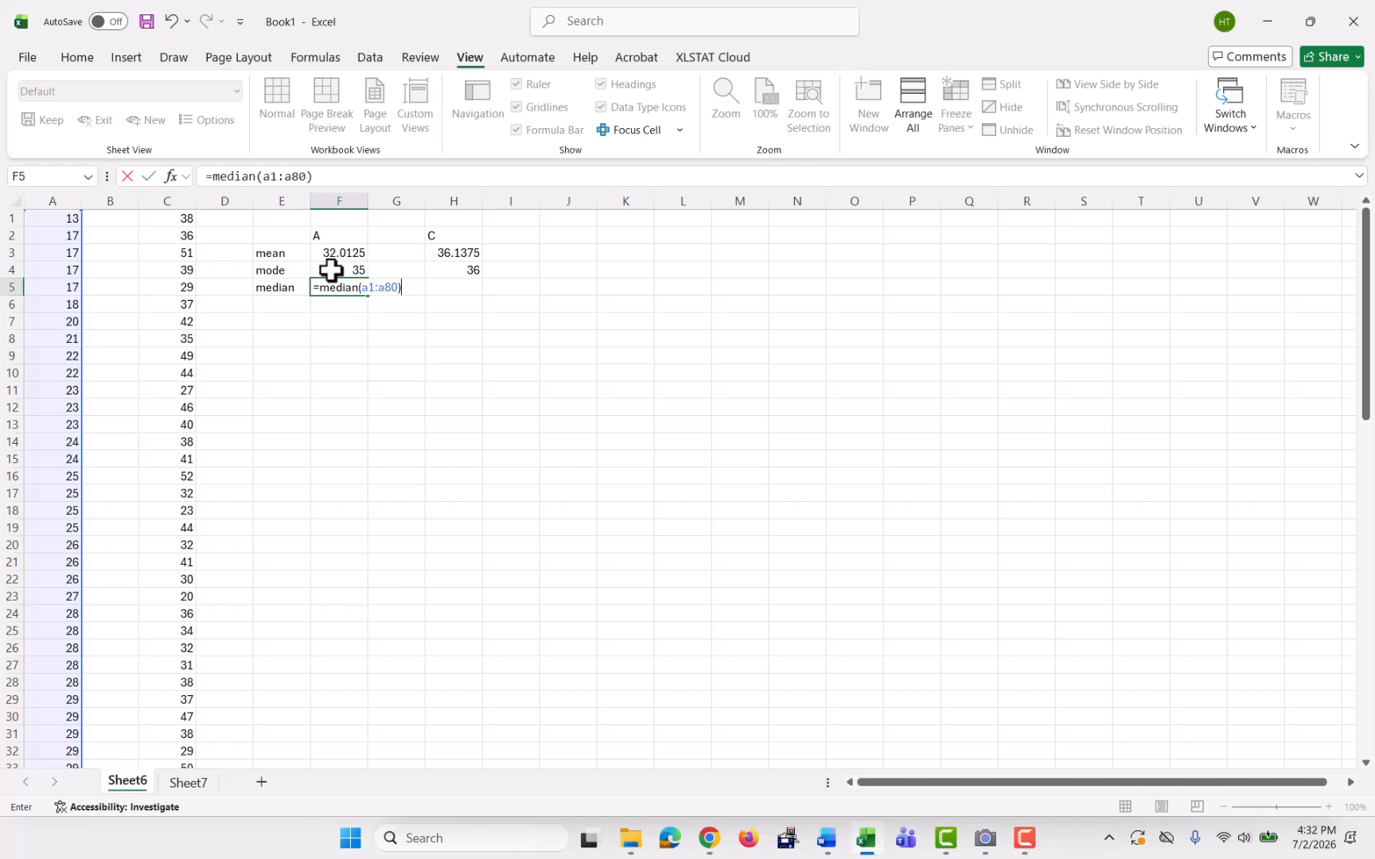
{"action": "key", "text": "Return"}
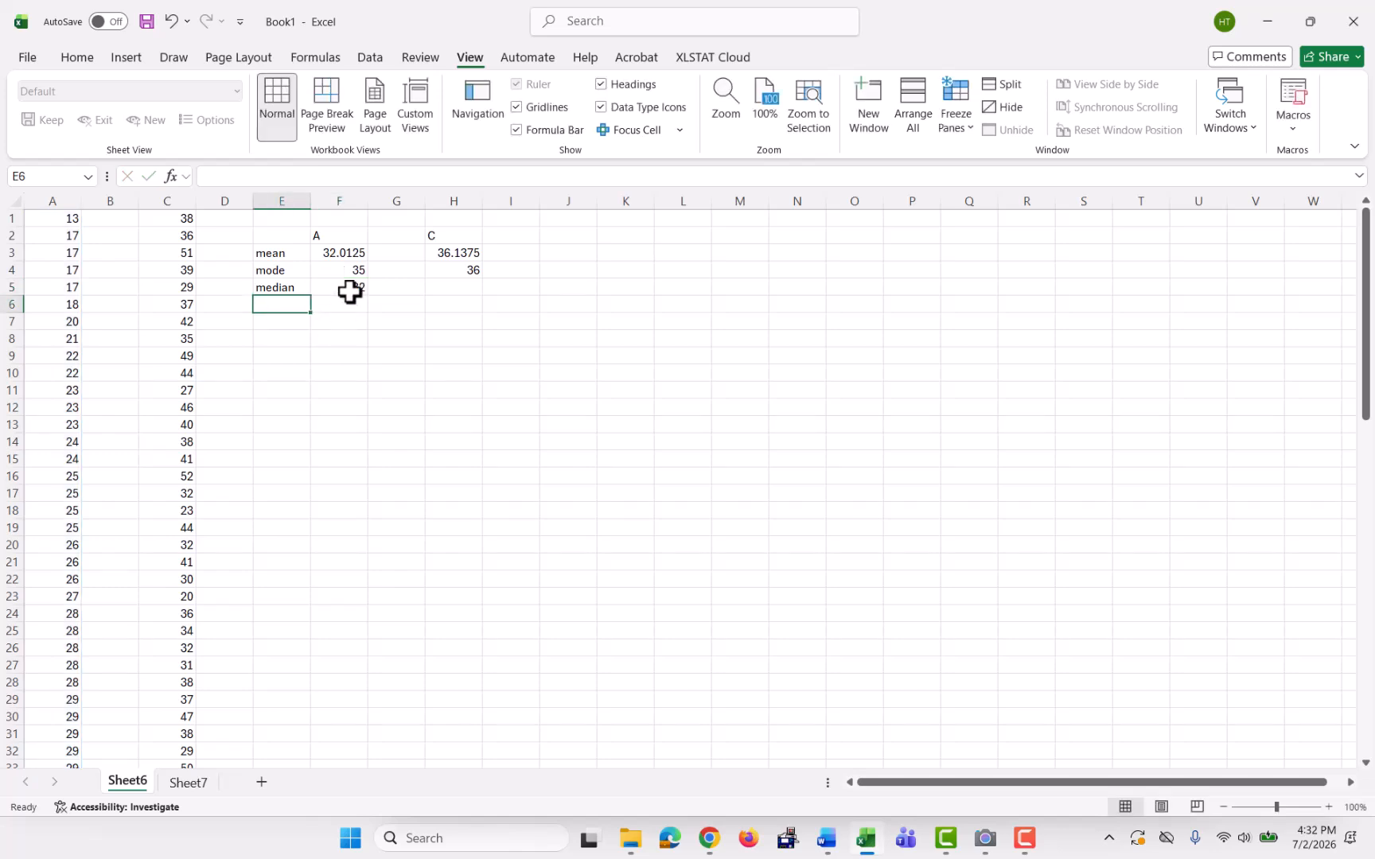
Copy the median formula from F5 into H5 so that it evaluates C1:C80
{"action": "left_click", "coordinate": [350, 289]}
{"action": "key", "text": "ctrl+c"}
{"action": "left_click", "coordinate": [452, 285]}
{"action": "key", "text": "ctrl+v"}
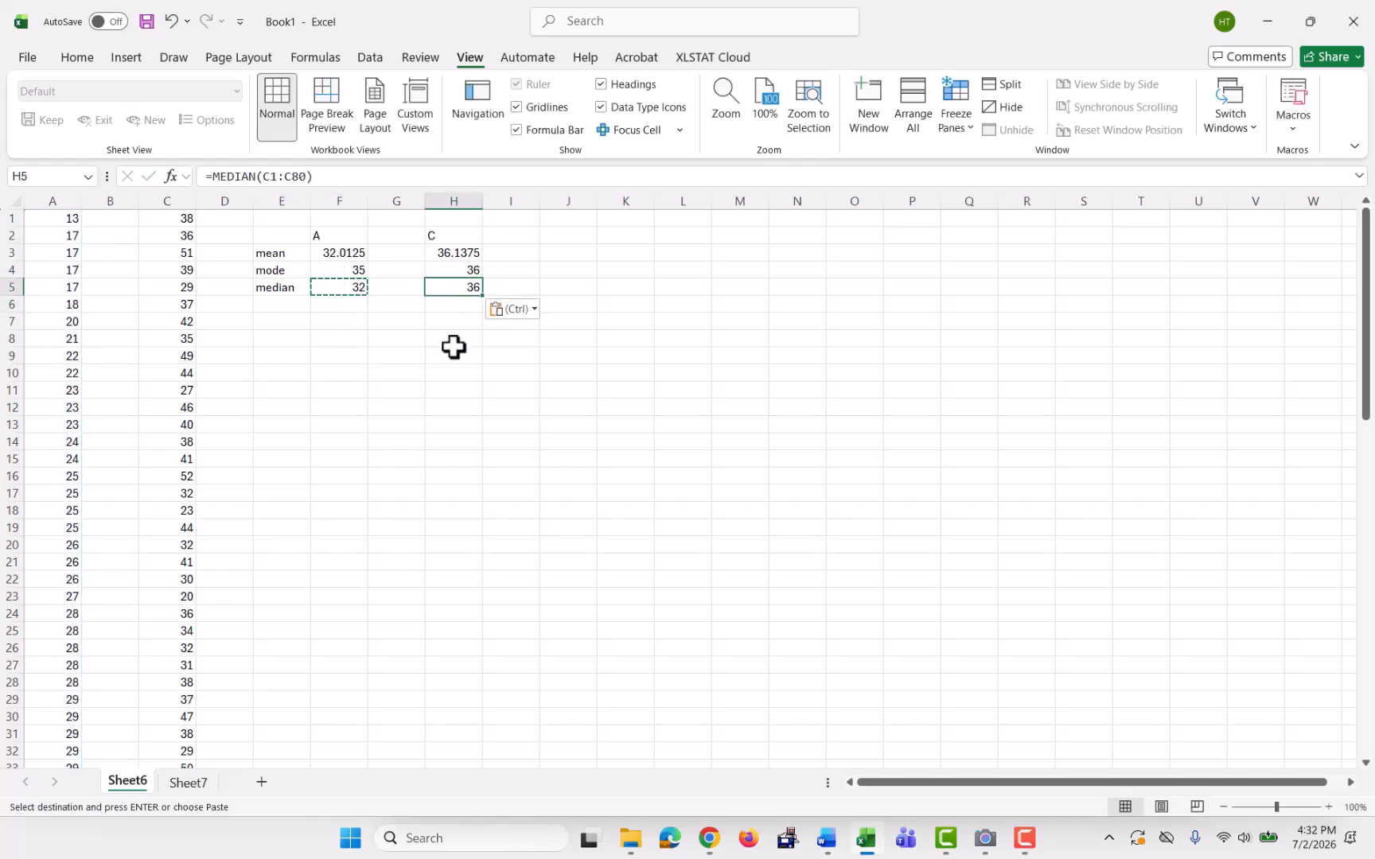
{"action": "left_click", "coordinate": [455, 341]}
{"action": "left_click", "coordinate": [266, 301]}
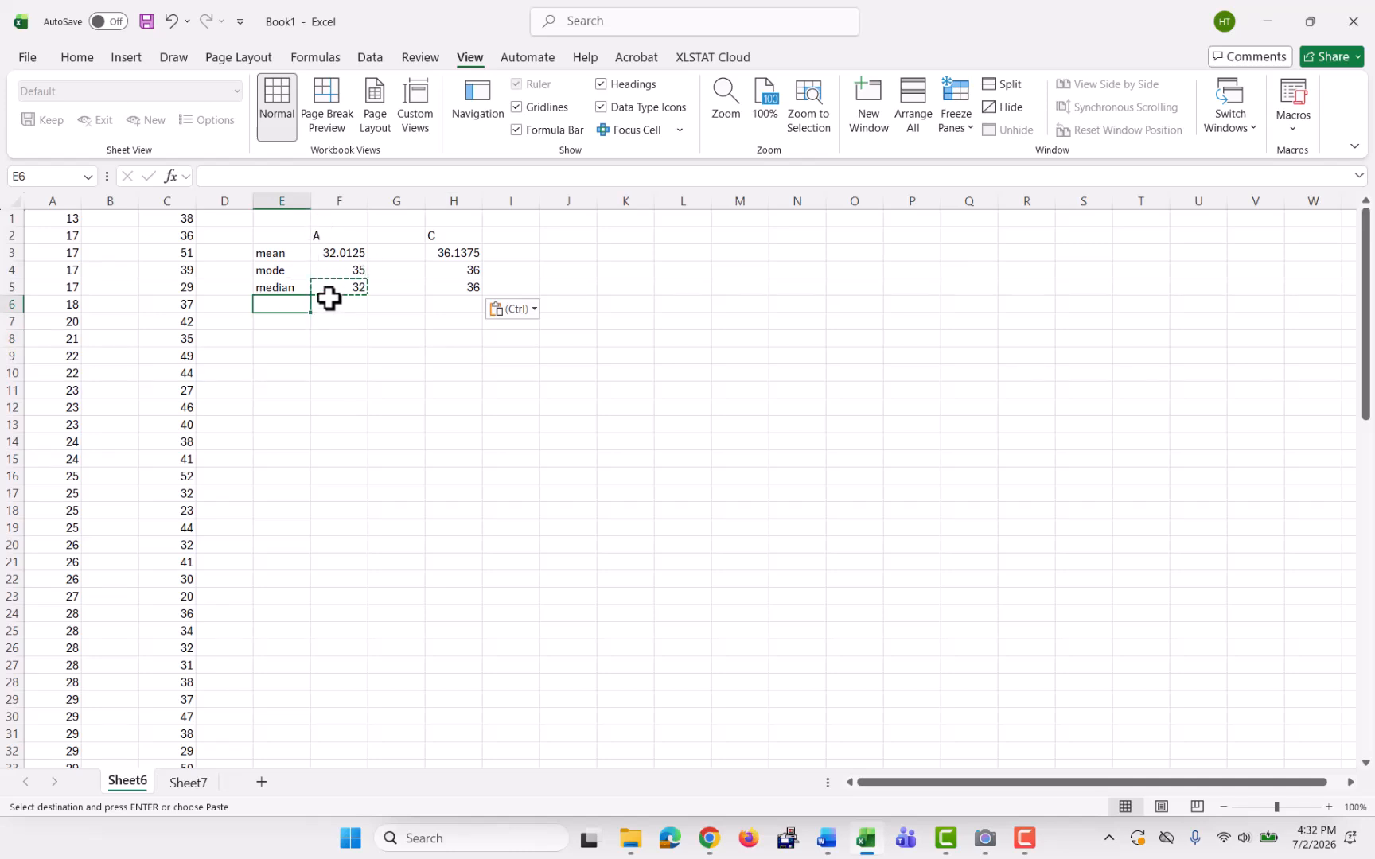
Label cell E7 "range", leaving row 6 empty below the median
{"action": "left_click", "coordinate": [279, 320]}
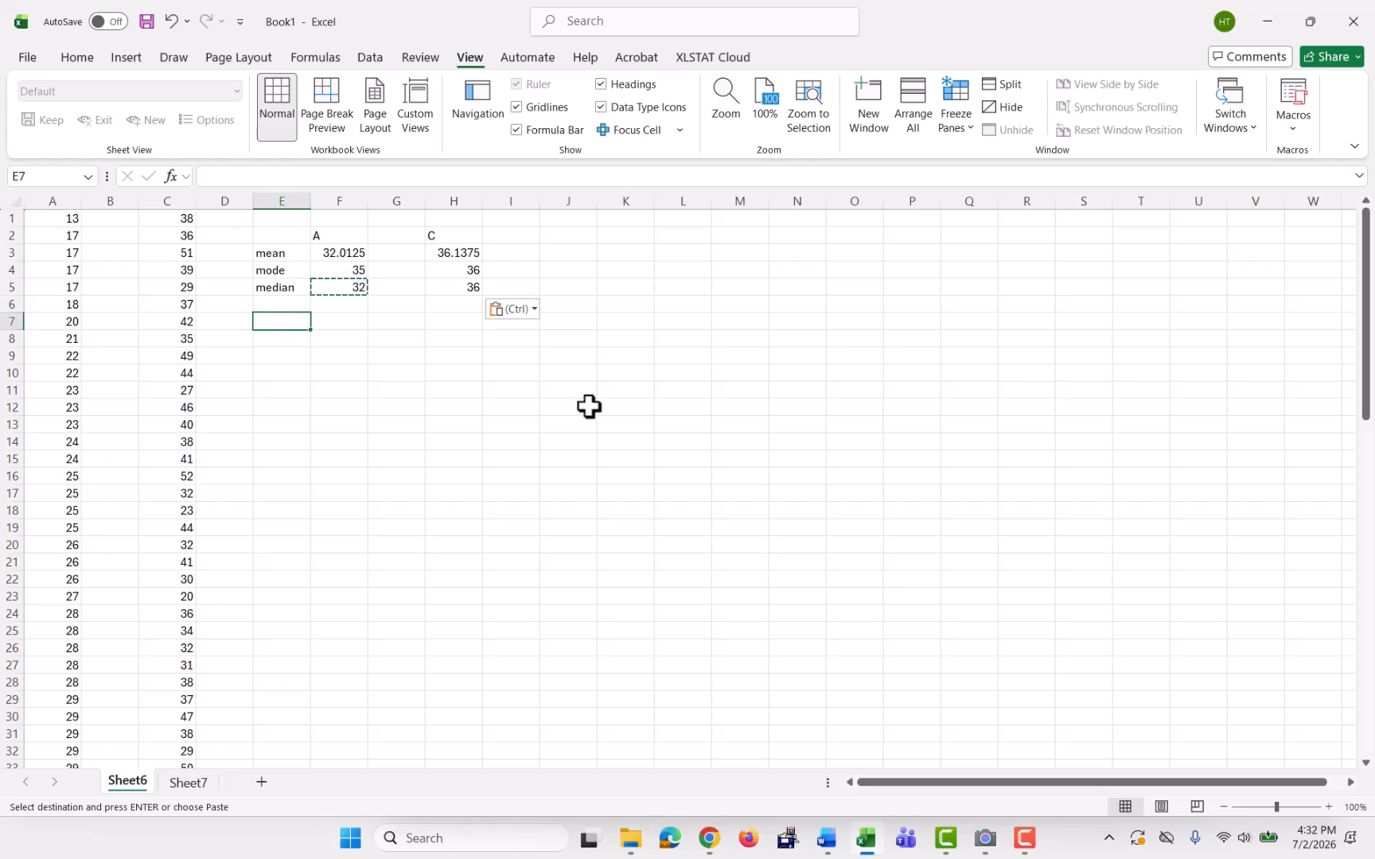
{"action": "type", "text": "range"}
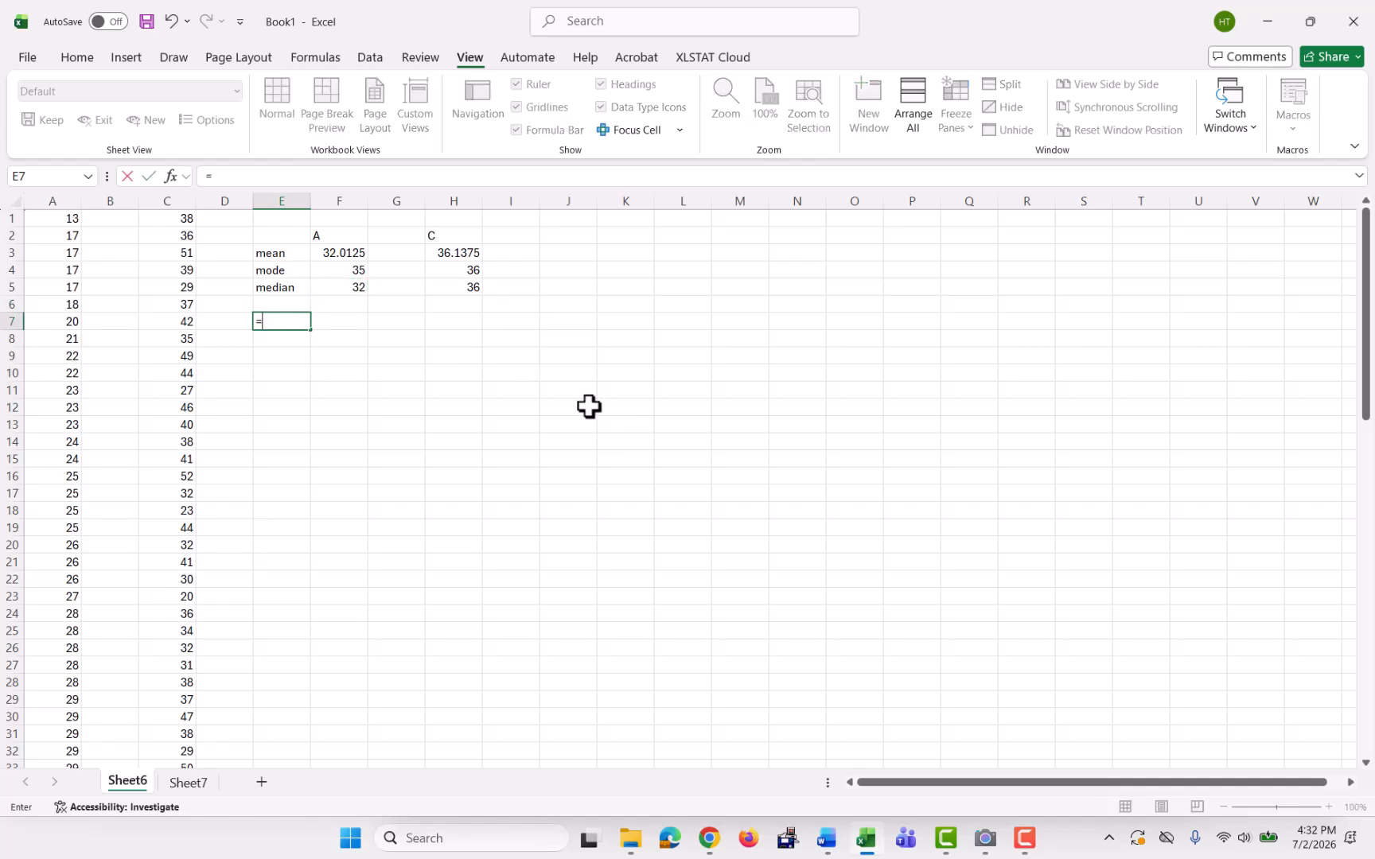
{"action": "key", "text": "Tab"}
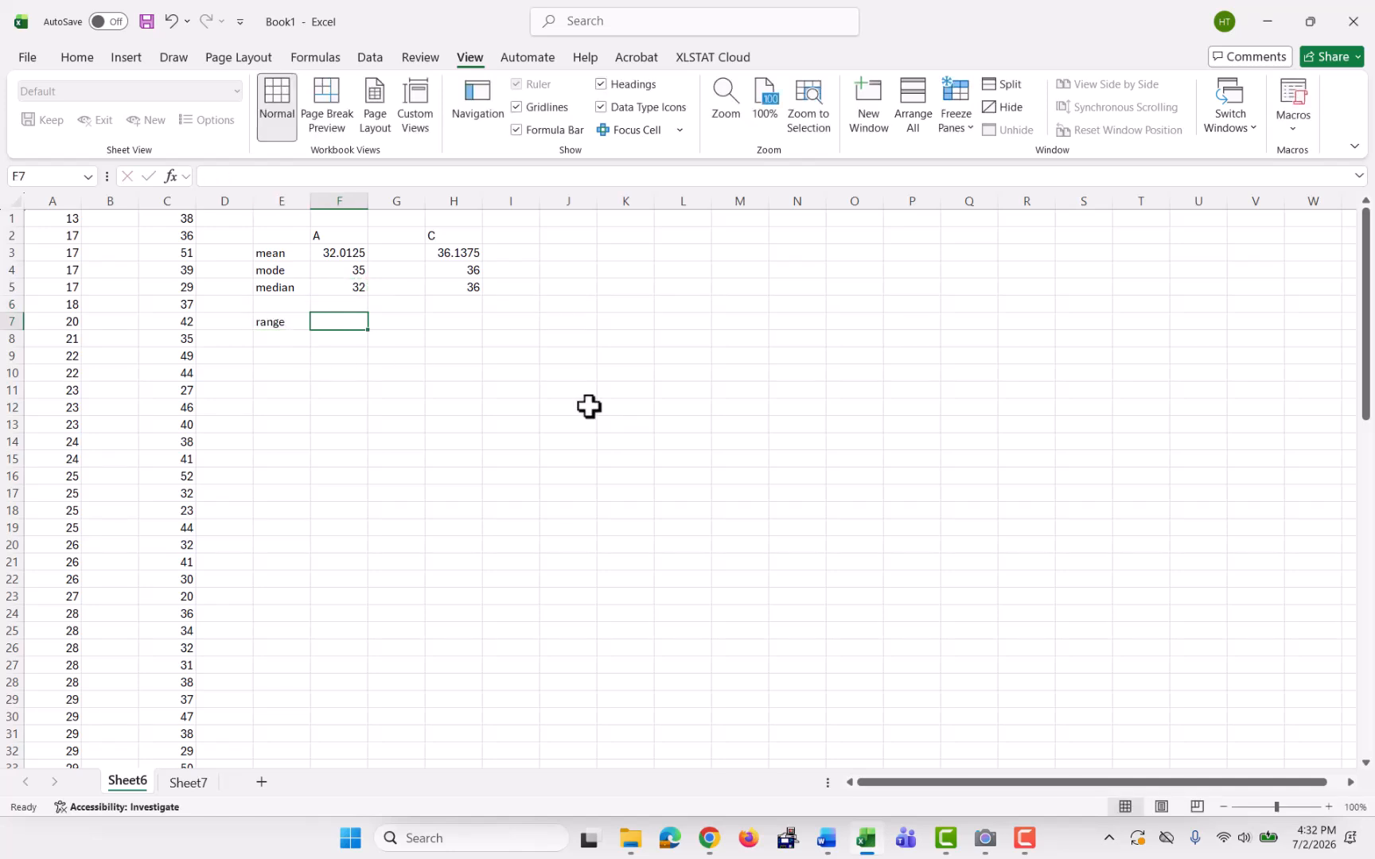
{"action": "type", "text": "=range"}
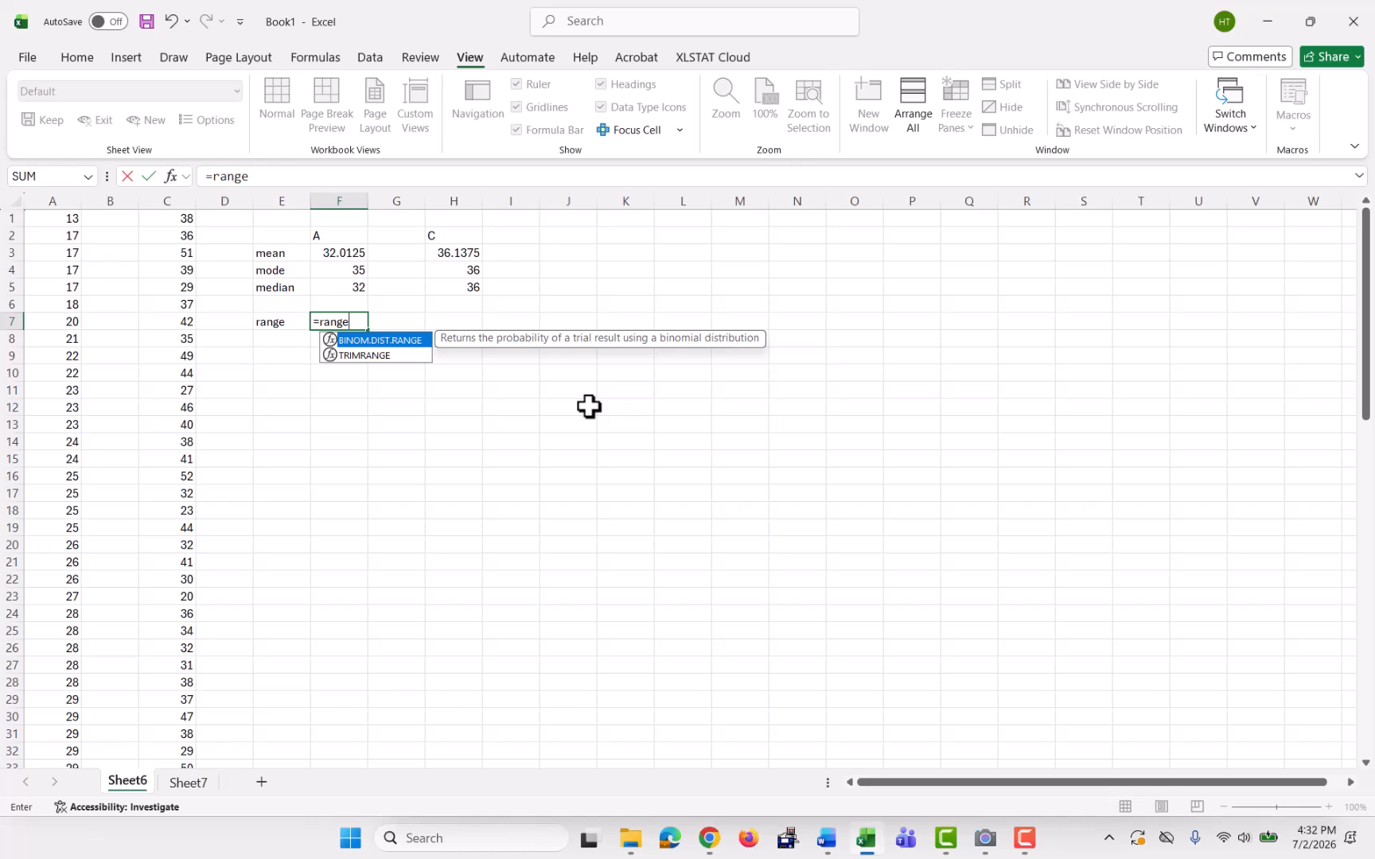
{"action": "key", "text": "BackSpace"}
{"action": "key", "text": "BackSpace"}
{"action": "key", "text": "BackSpace"}
{"action": "key", "text": "BackSpace"}
{"action": "key", "text": "BackSpace"}
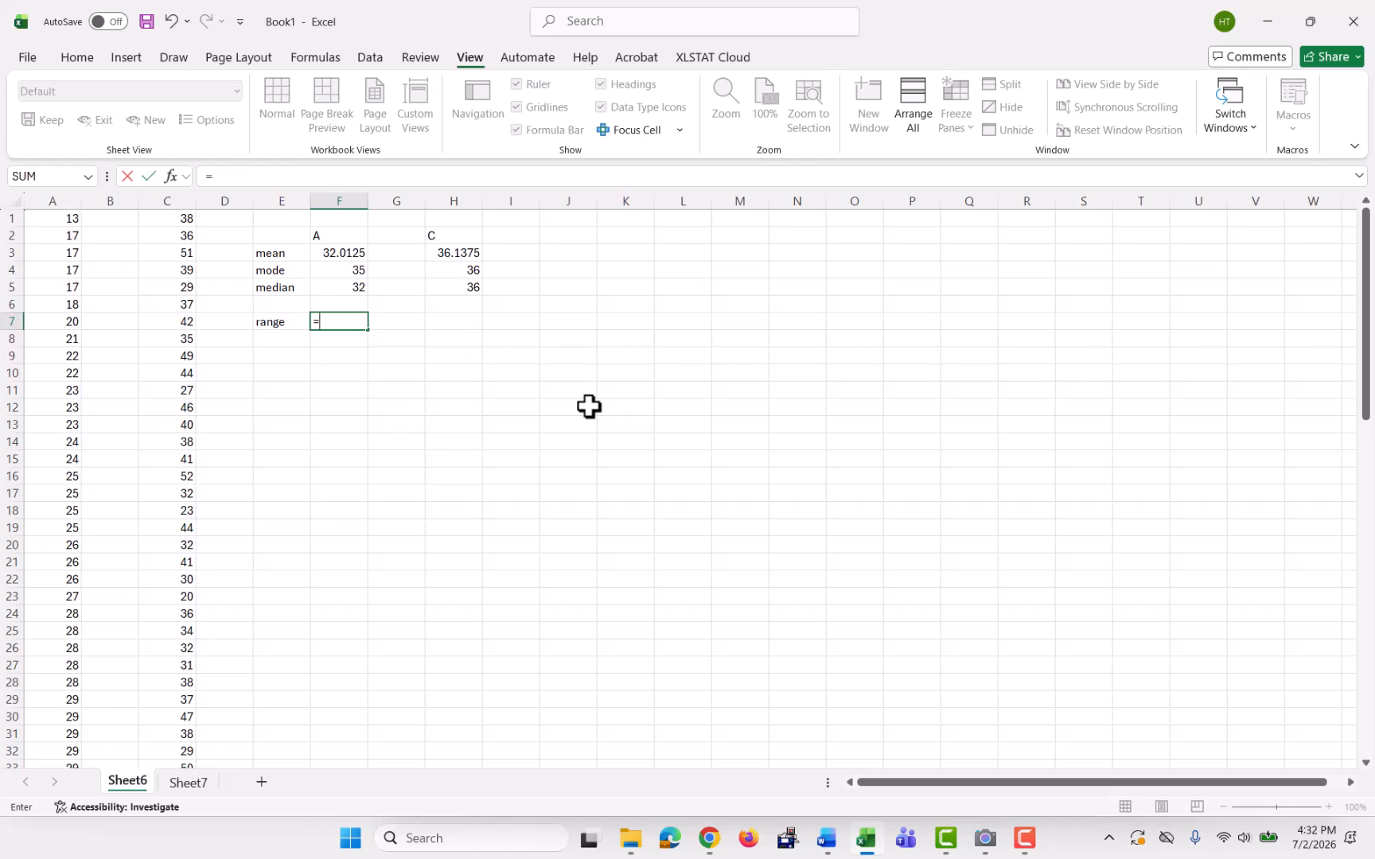
Calculate column A's range in F7 with =max(a1:a80)-min(a1:a80)
{"action": "type", "text": "max"}
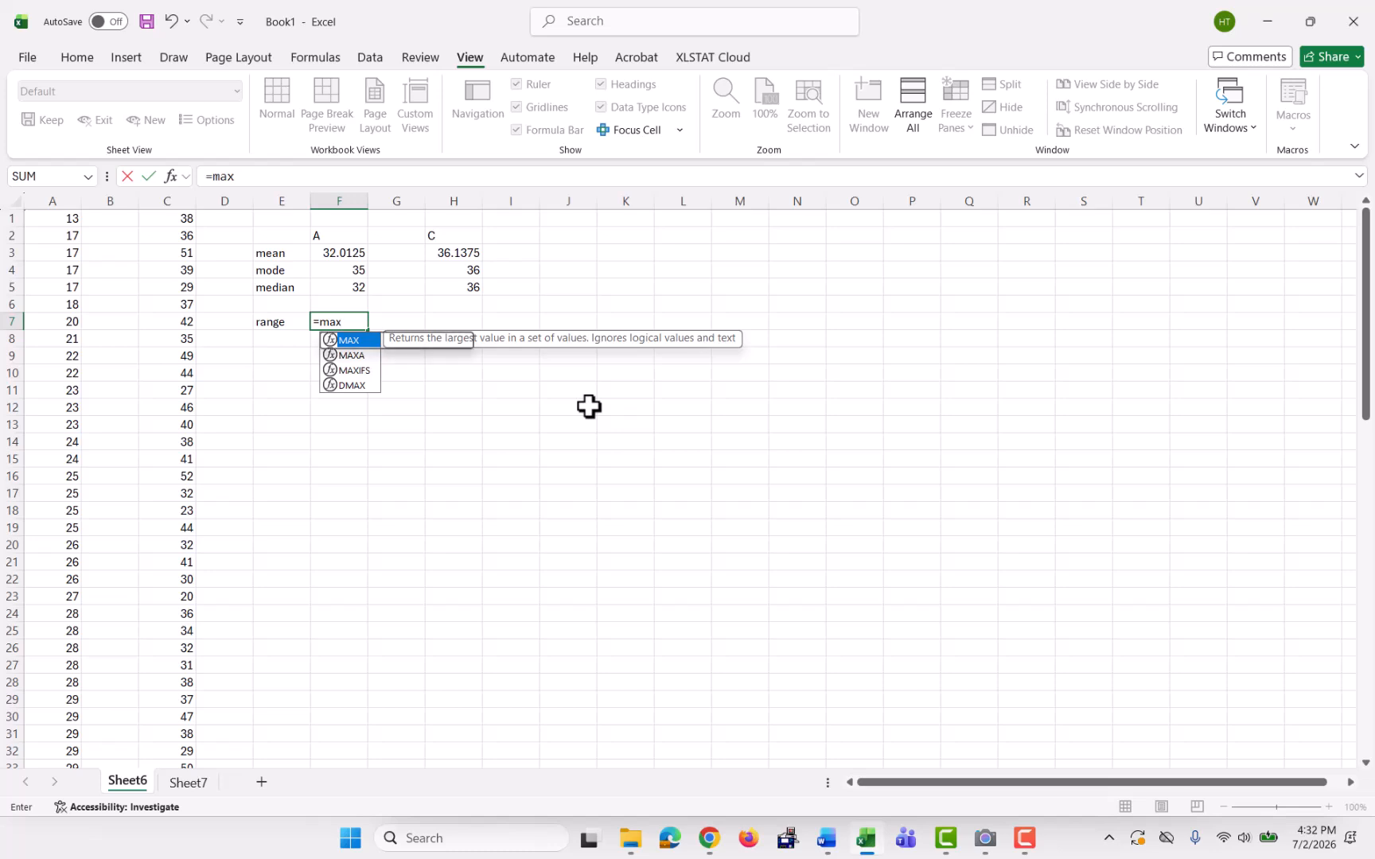
{"action": "type", "text": "(a1"}
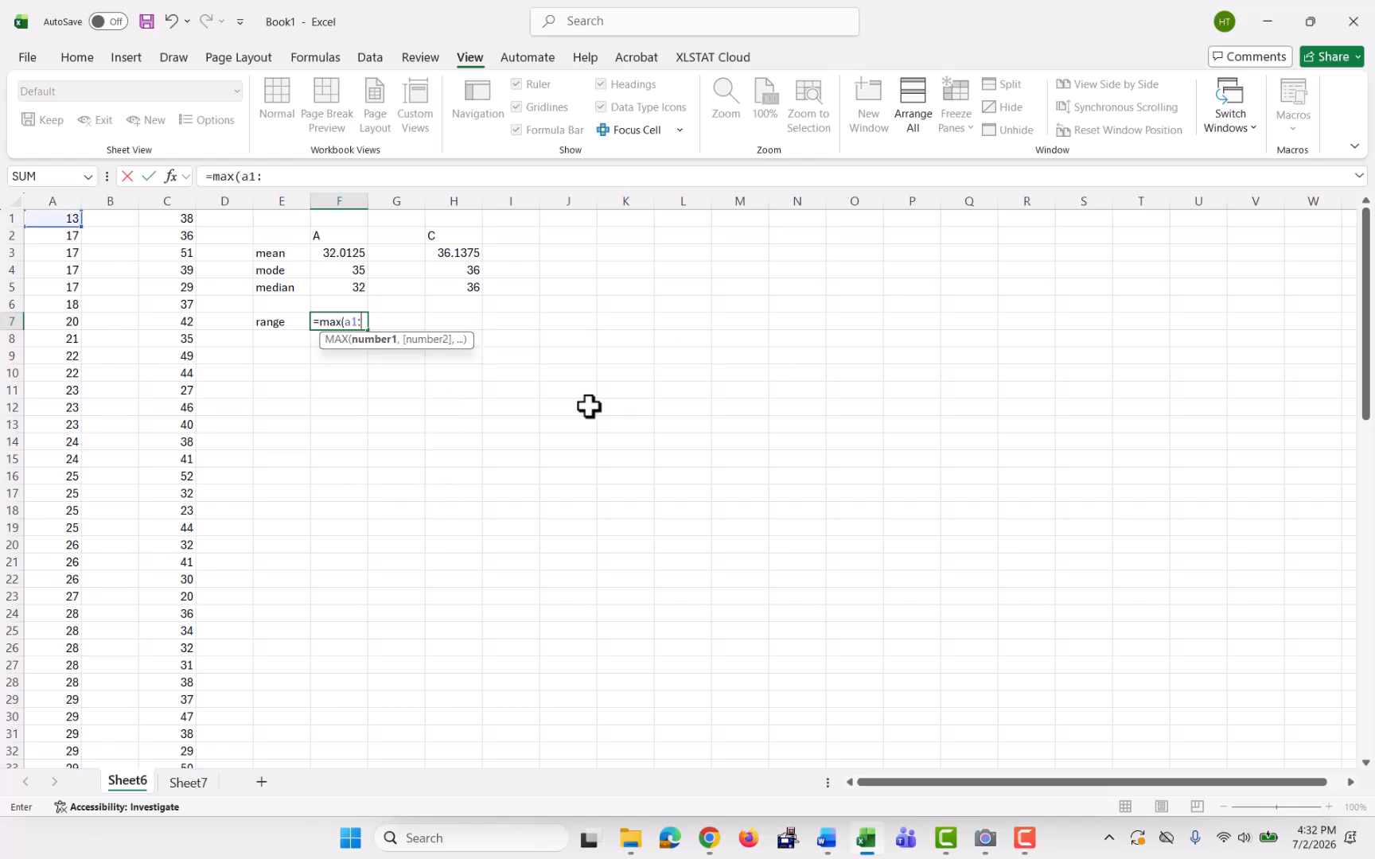
{"action": "type", "text": ":1"}
{"action": "key", "text": "BackSpace"}
{"action": "type", "text": "a"}
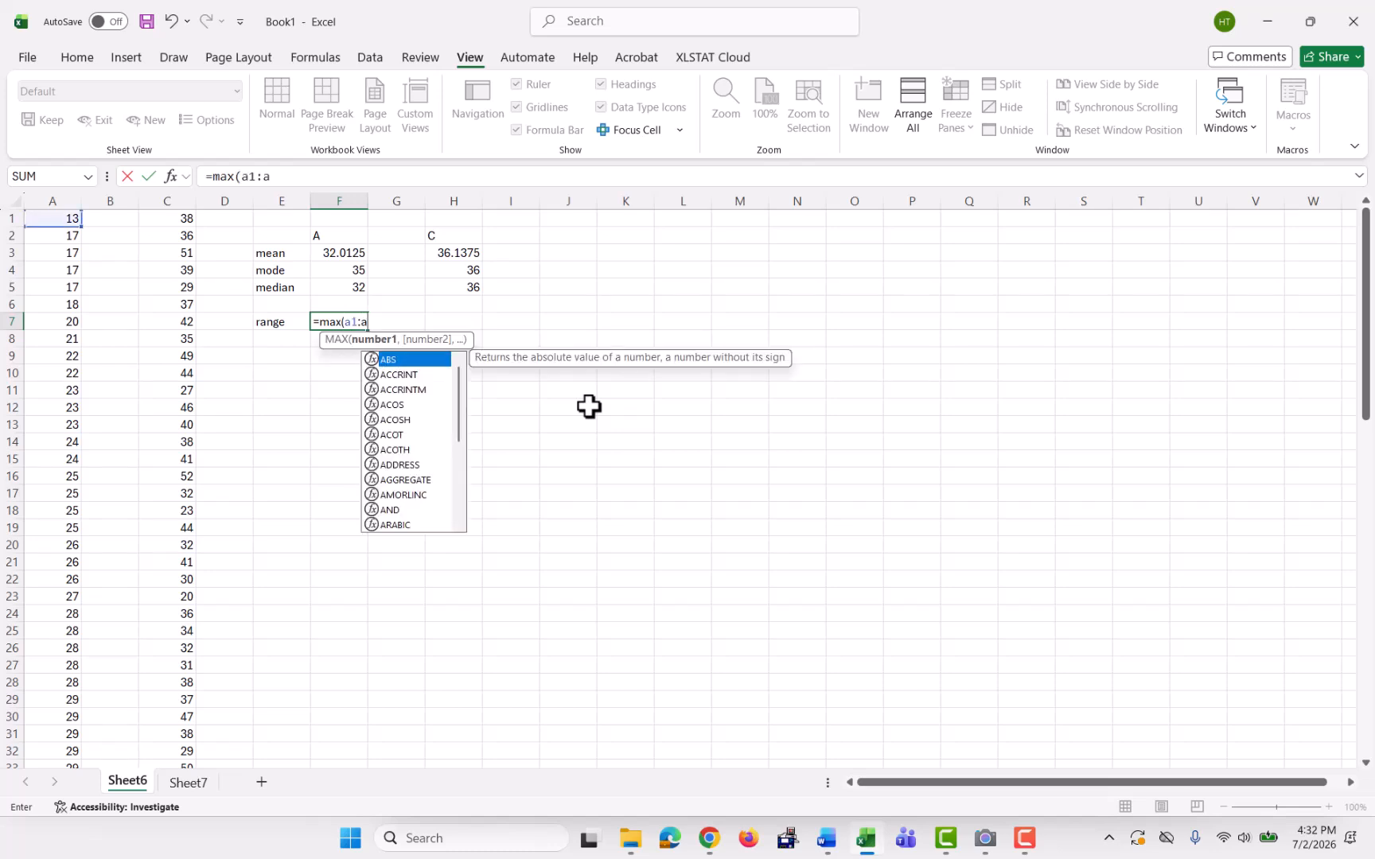
{"action": "type", "text": "80)-"}
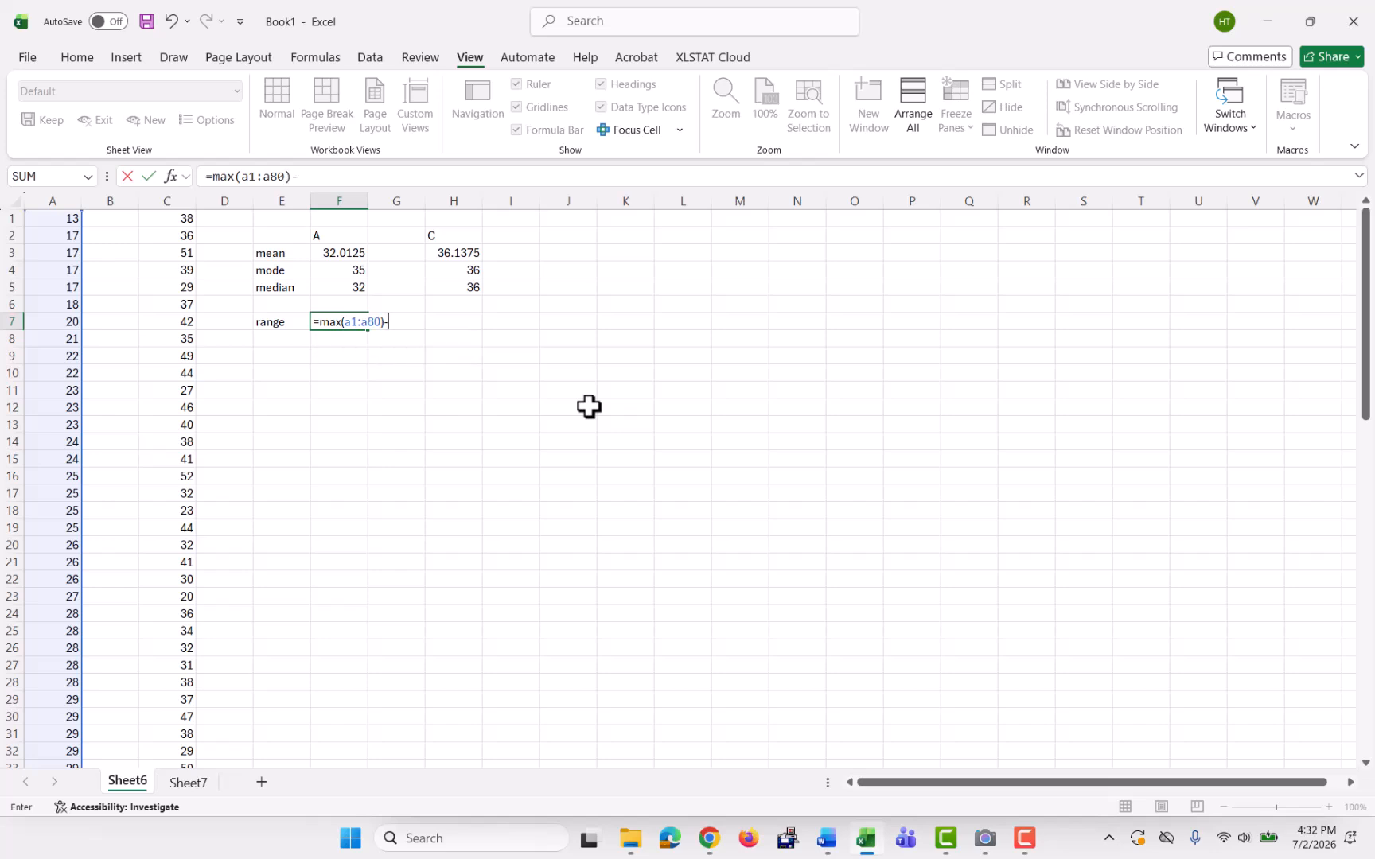
{"action": "type", "text": "min("}
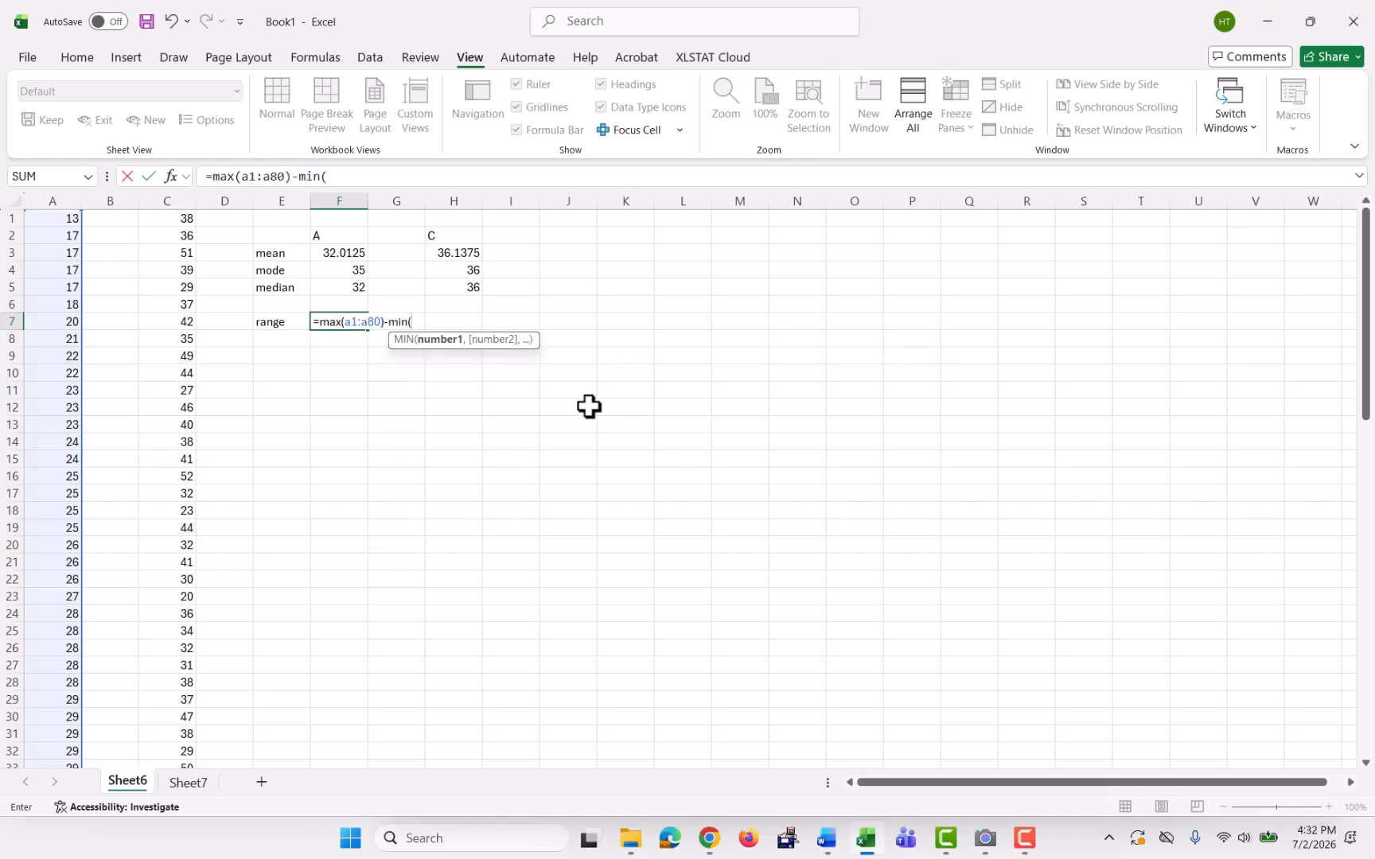
{"action": "type", "text": "a1:a80)"}
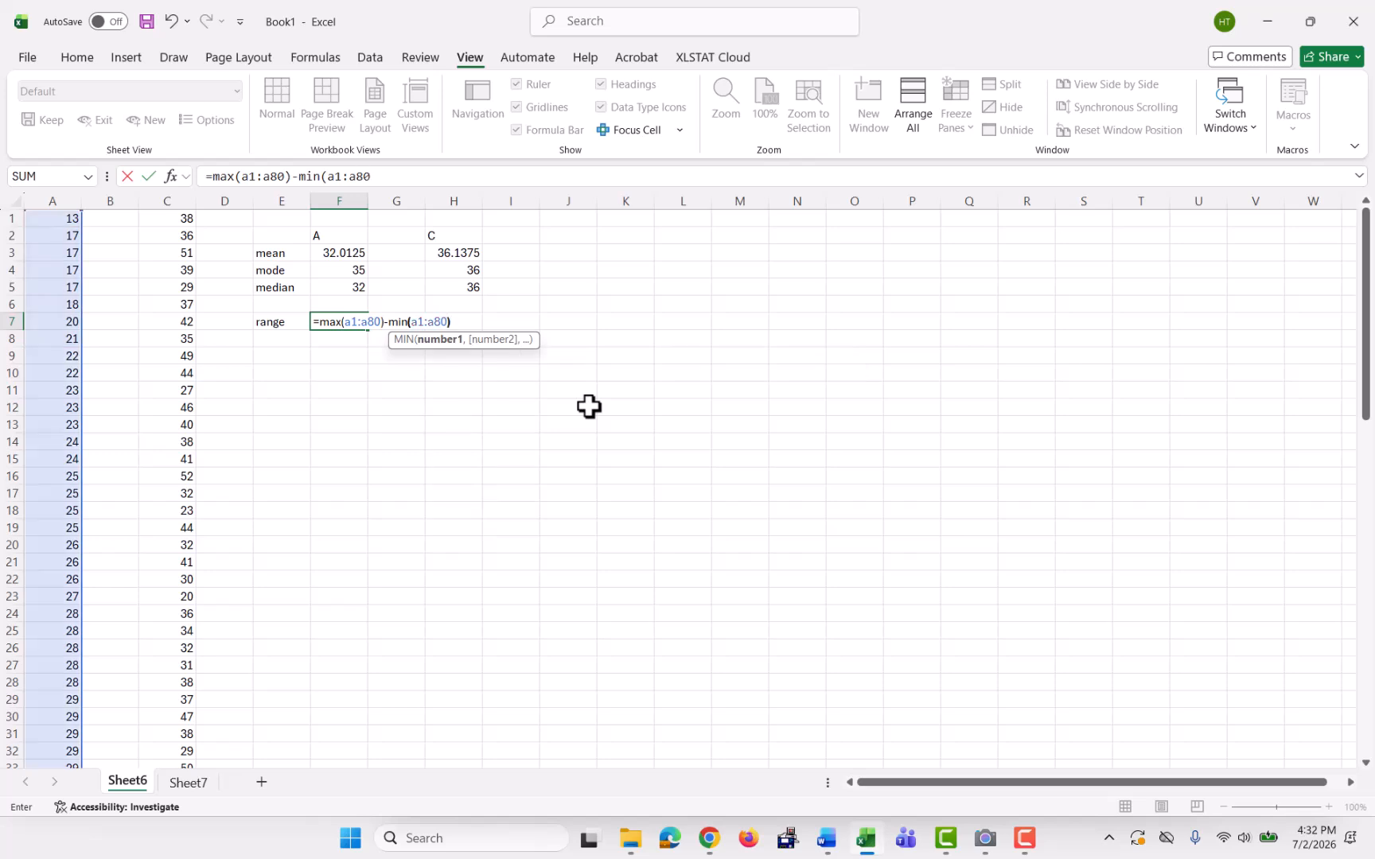
{"action": "key", "text": "Return"}
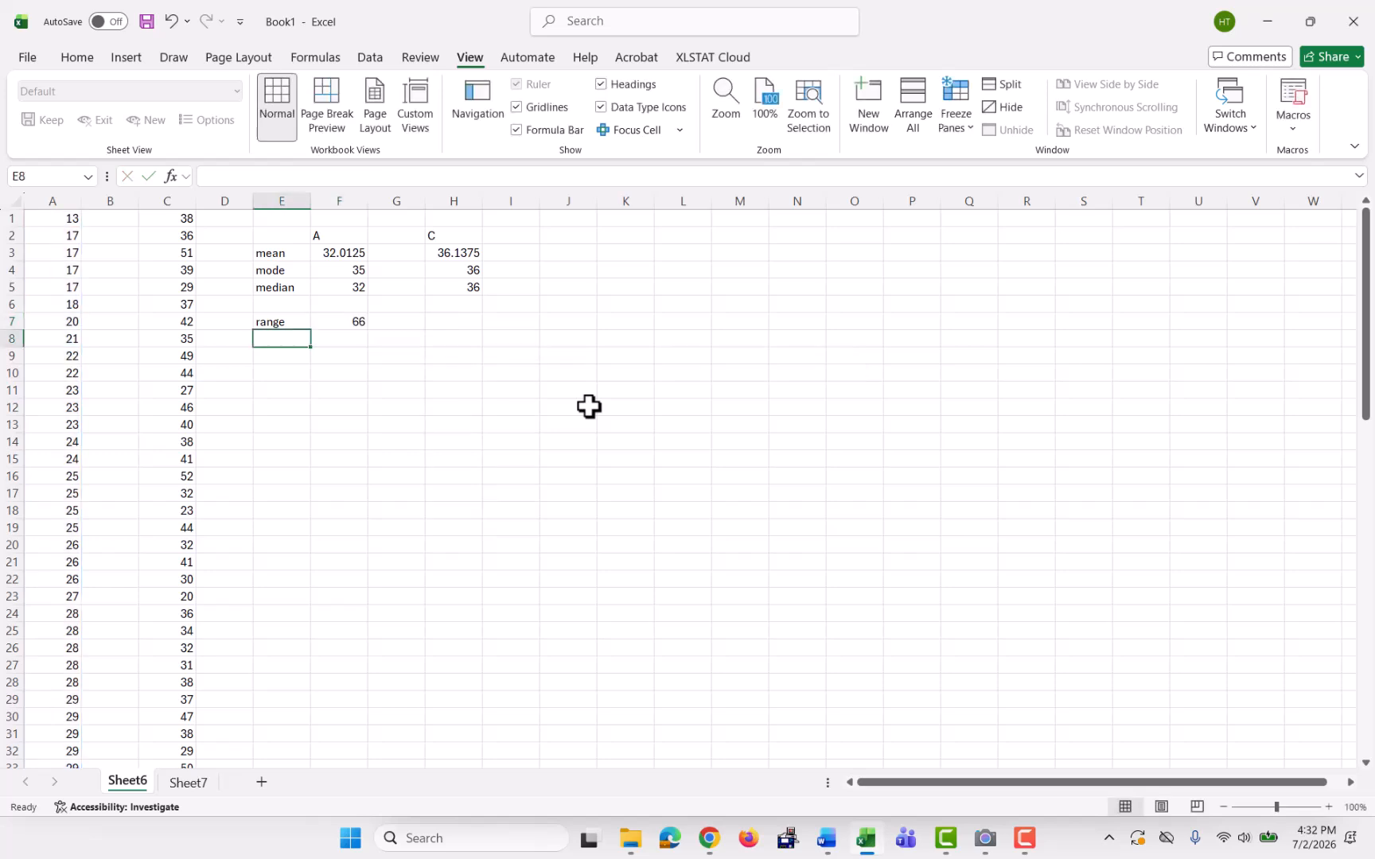
Copy the range formula from F7 into H7 so that it evaluates C1:C80
{"action": "left_click", "coordinate": [345, 321]}
{"action": "key", "text": "ctrl+c"}
{"action": "left_click", "coordinate": [451, 321]}
{"action": "key", "text": "ctrl+v"}
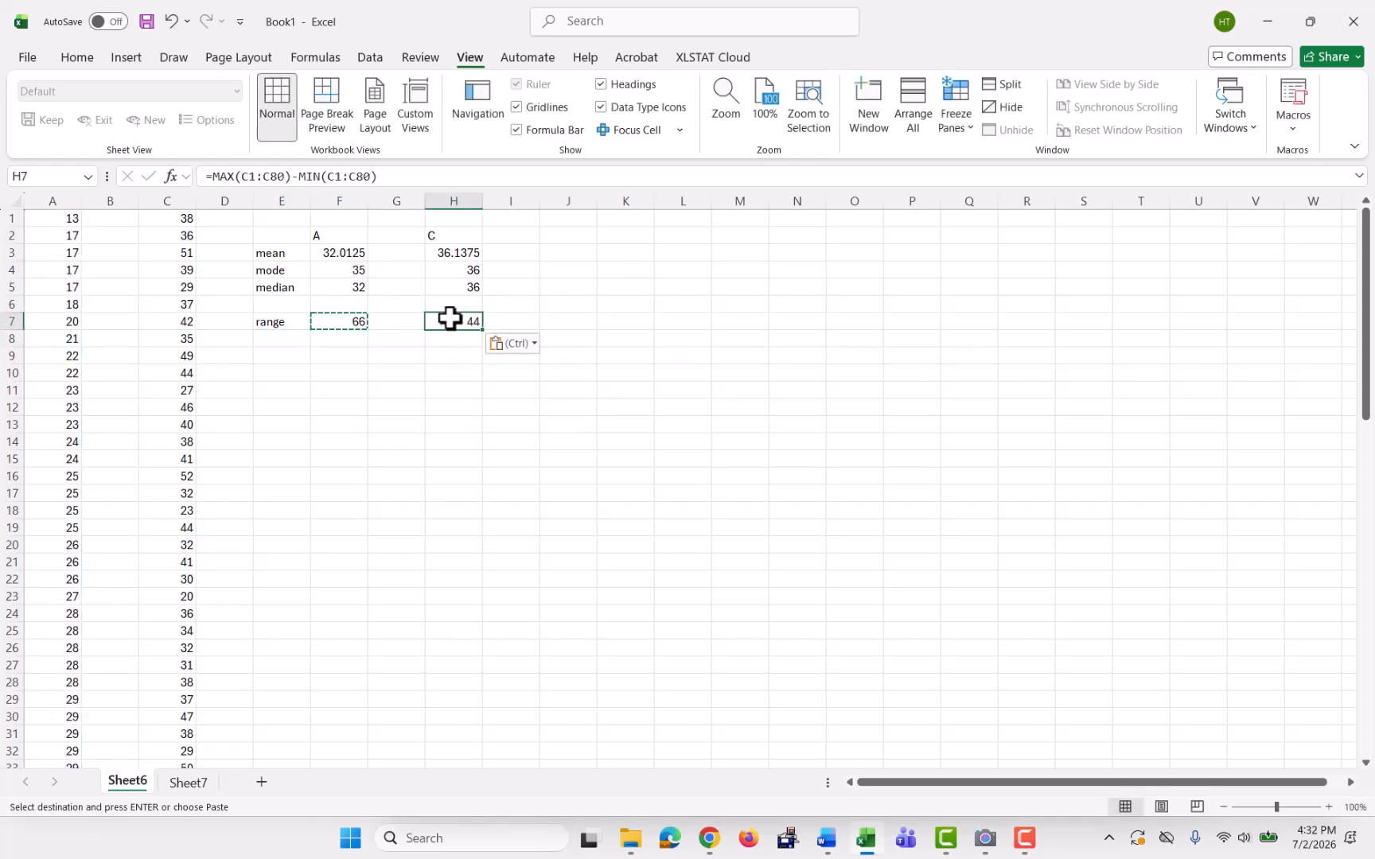
{"action": "key", "text": "Escape"}
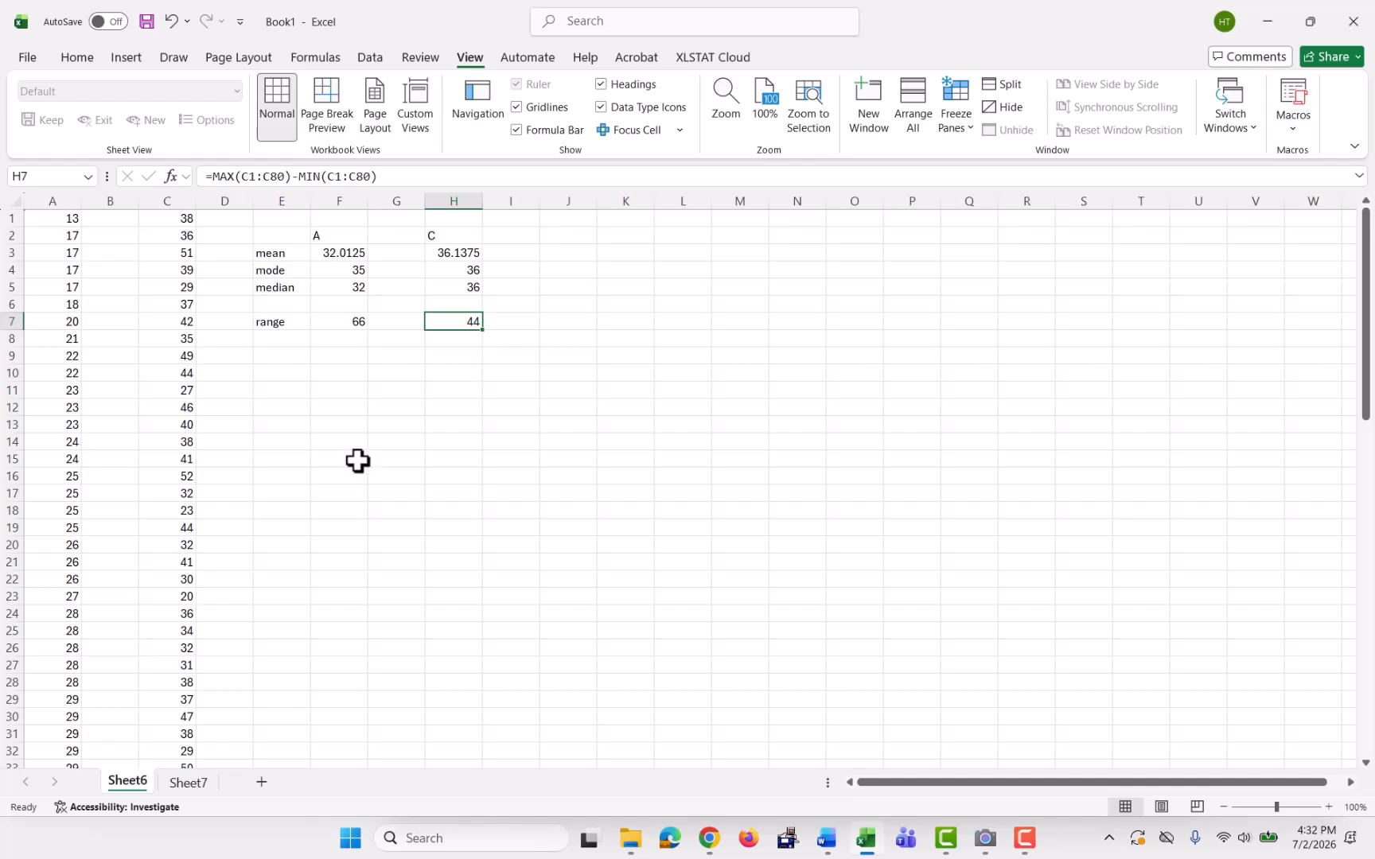
Label cell E8 "standard deviation" directly below the range label
{"action": "left_click", "coordinate": [274, 340]}
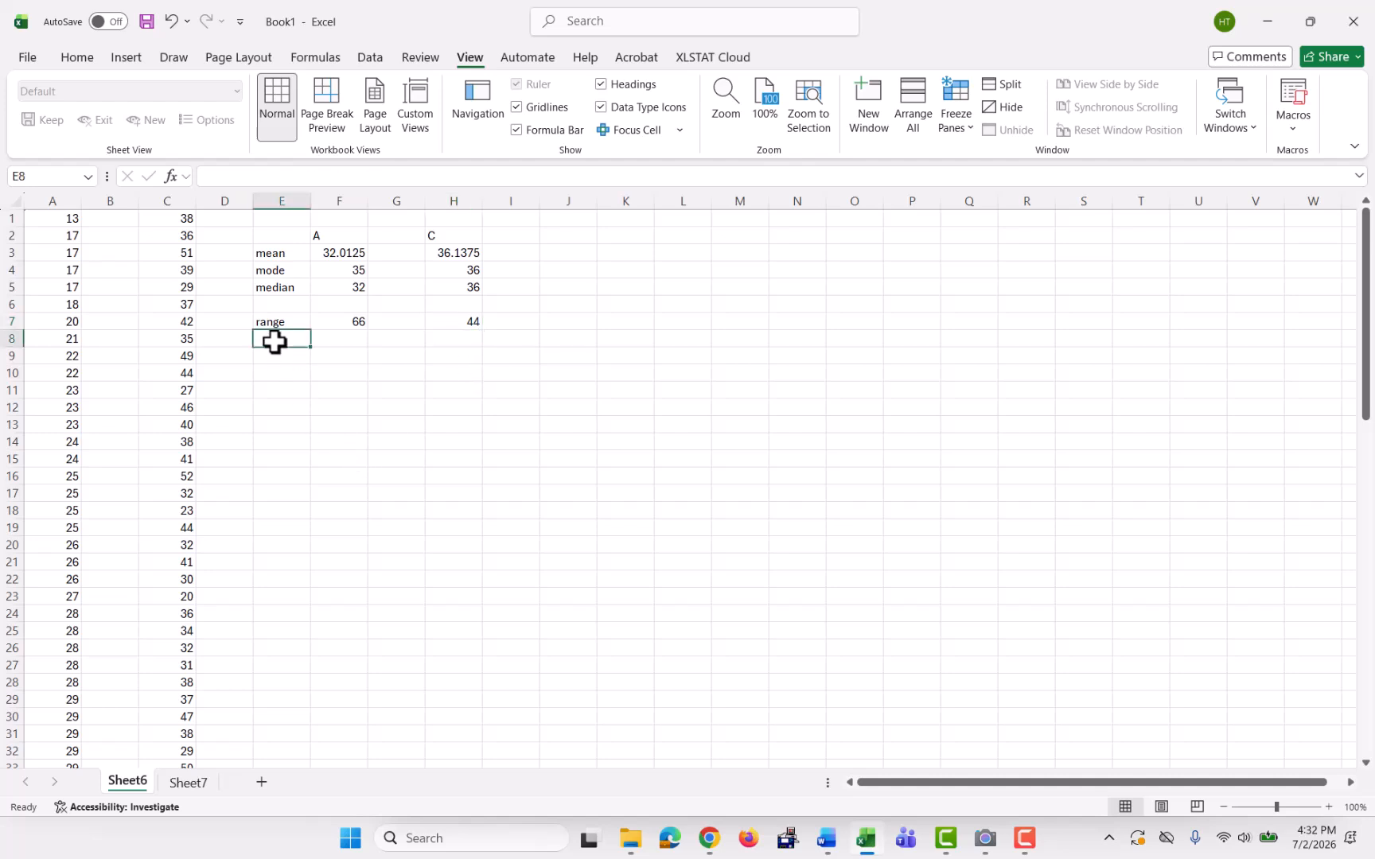
{"action": "type", "text": "stan"}
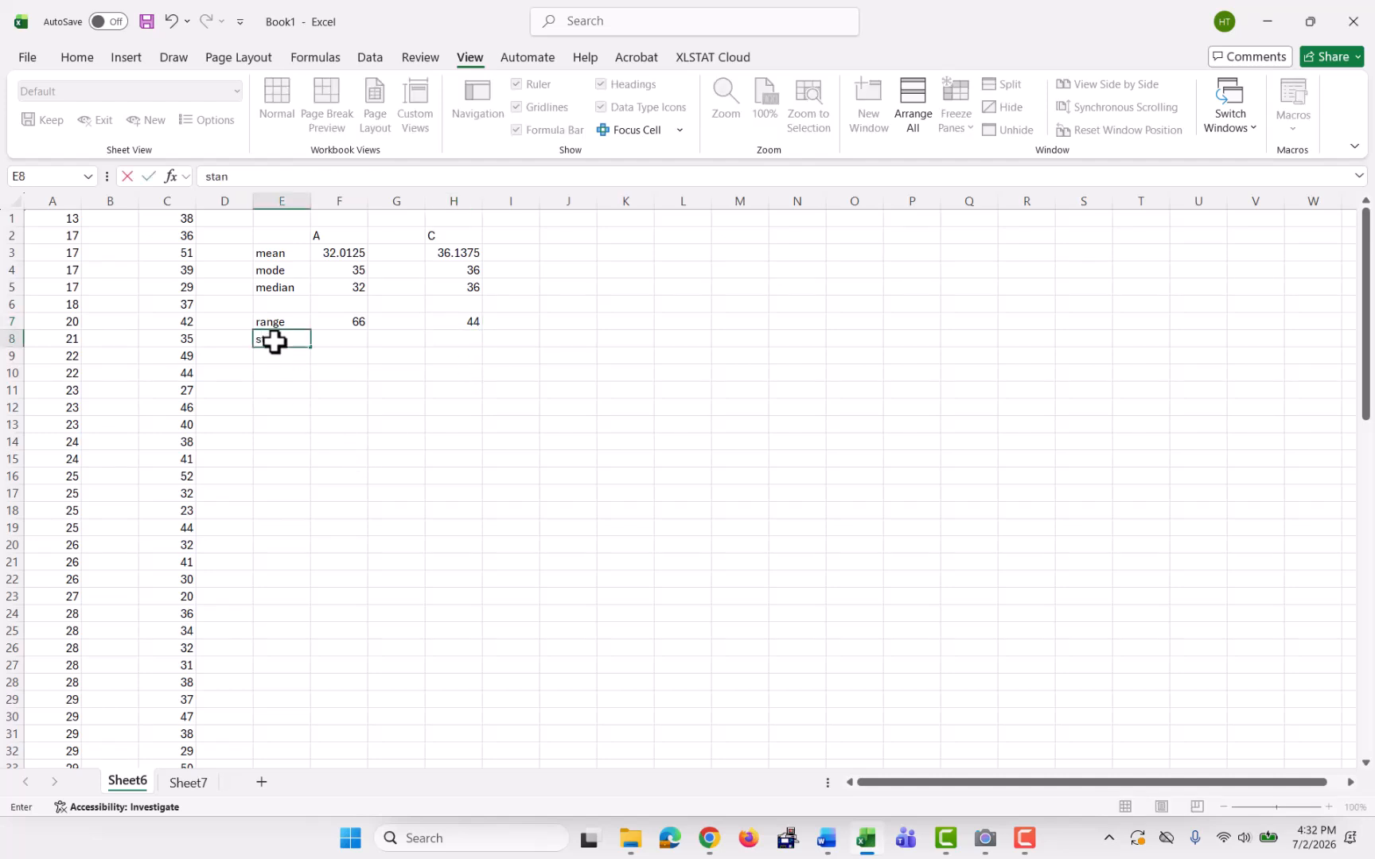
{"action": "type", "text": "dard deviation"}
{"action": "key", "text": "Tab"}
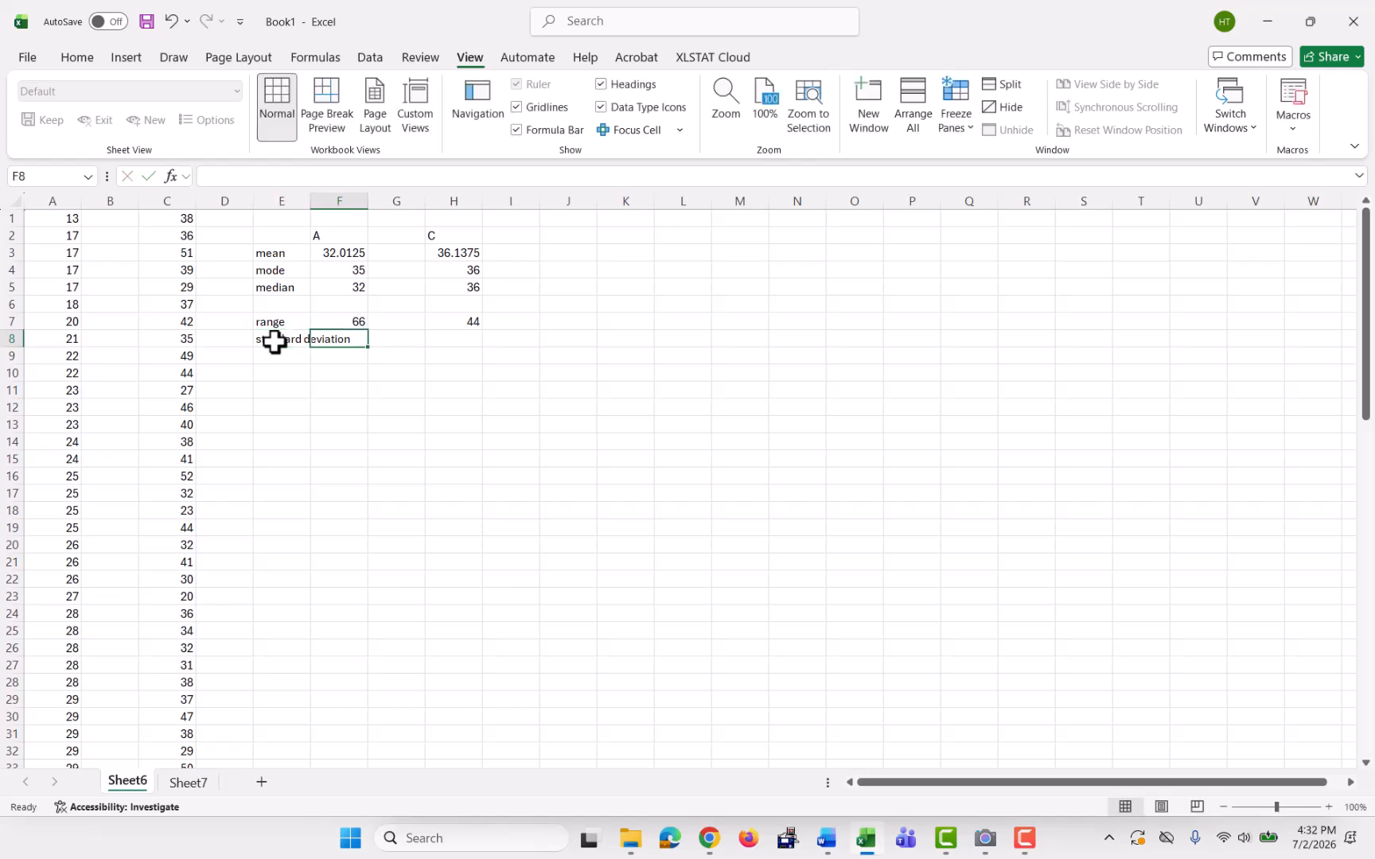
Calculate column A's sample standard deviation in F8 with =stdev.s(a1:a80)
{"action": "type", "text": "=st"}
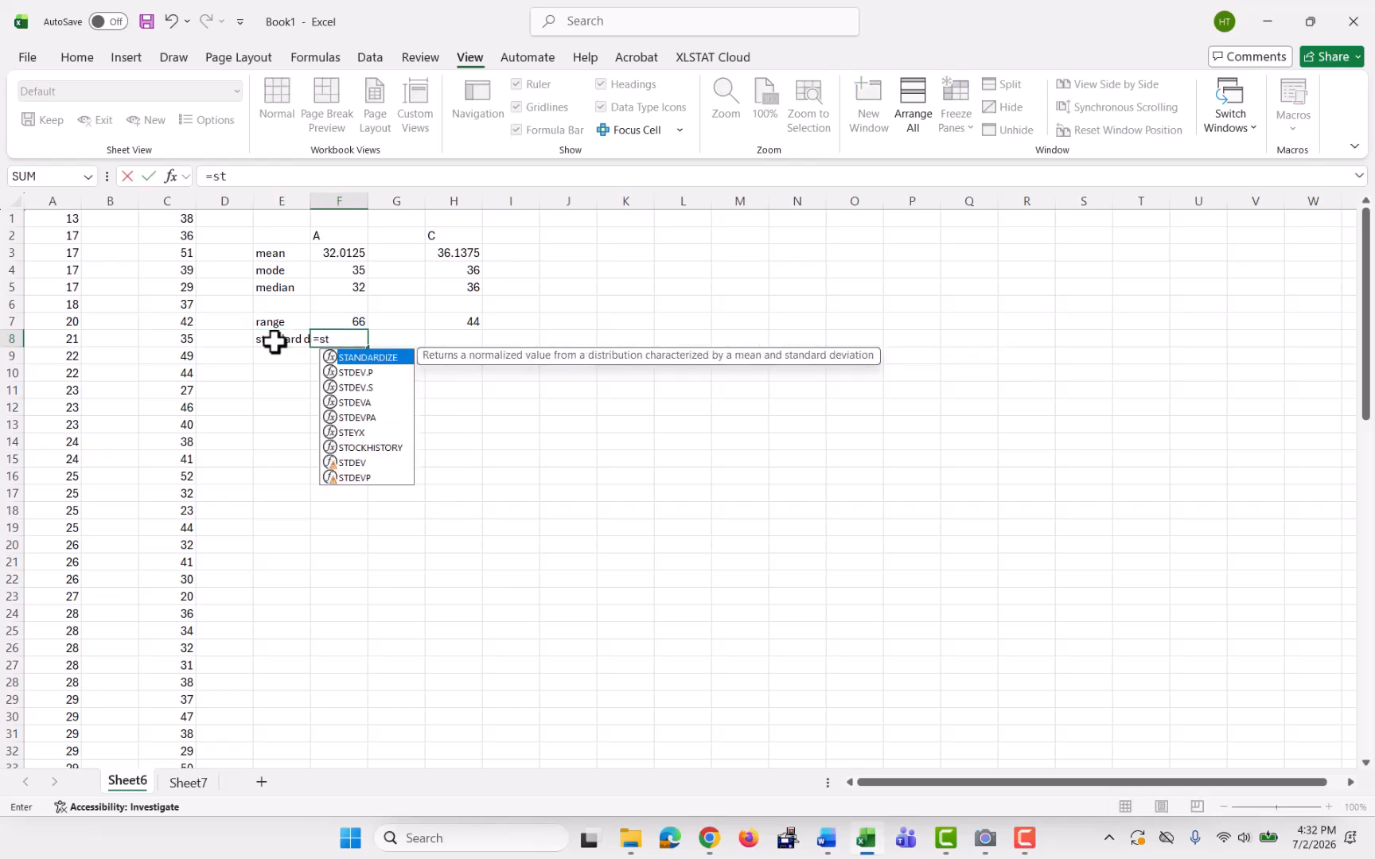
{"action": "type", "text": "dev"}
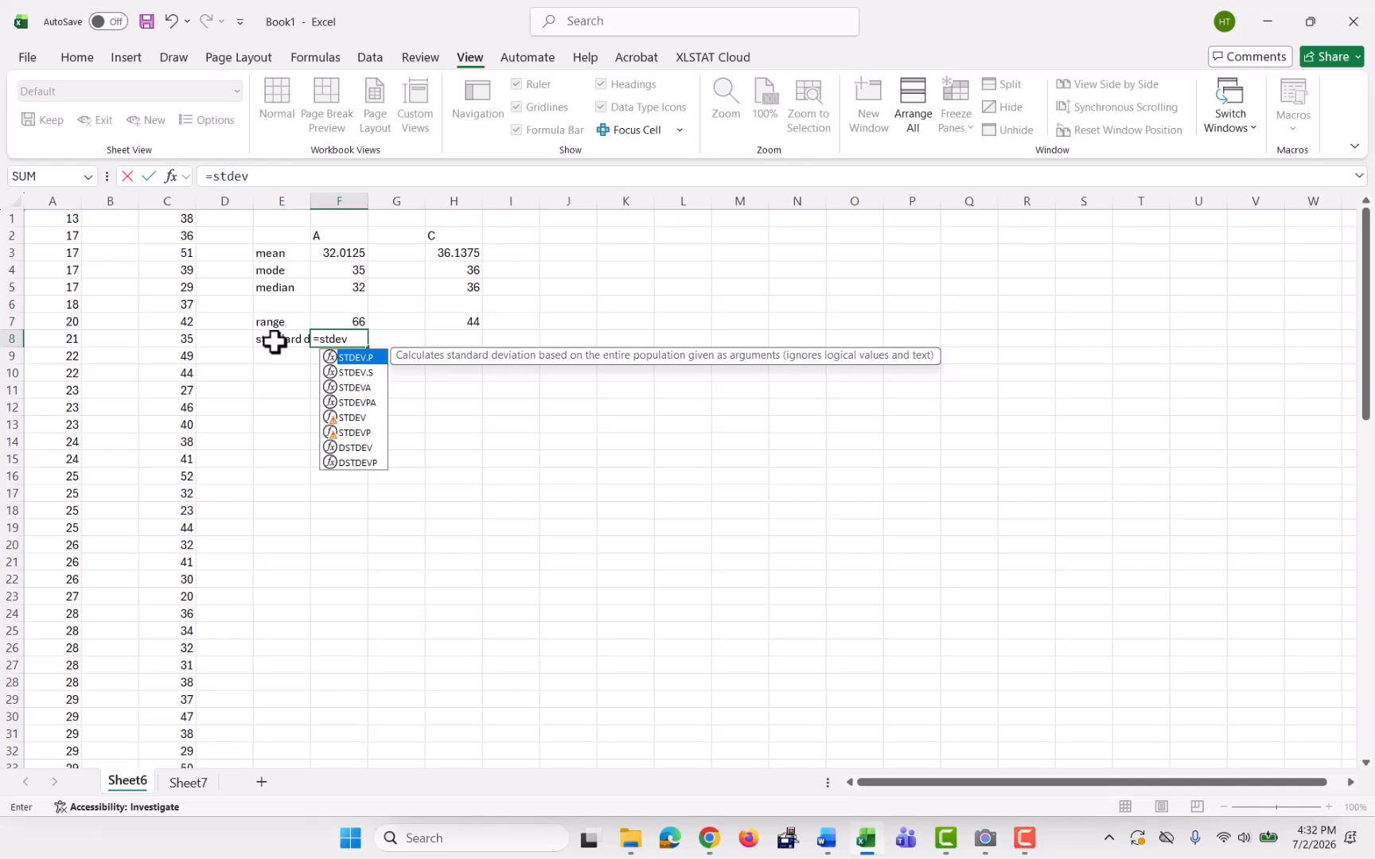
{"action": "type", "text": "."}
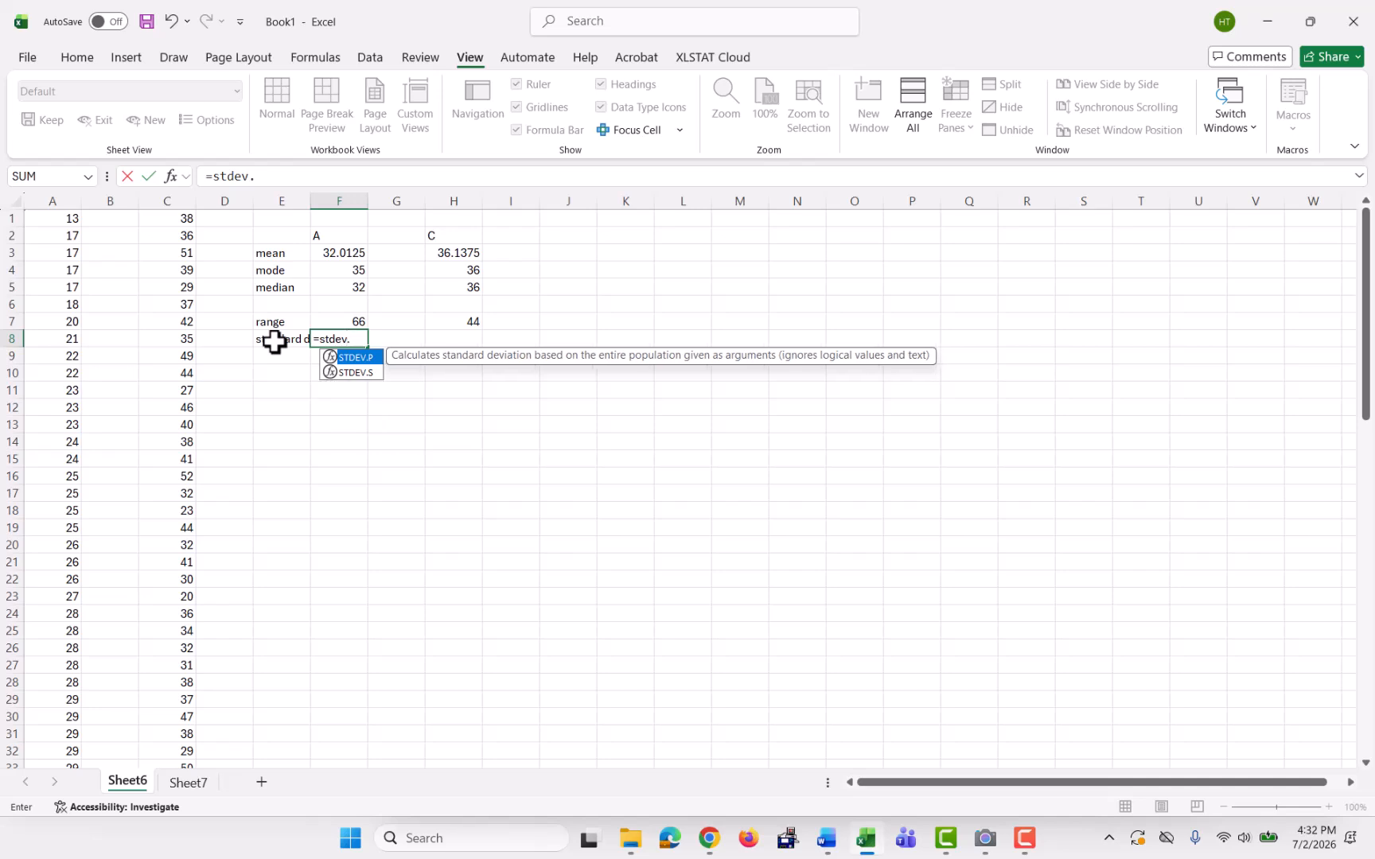
{"action": "type", "text": "sf"}
{"action": "key", "text": "BackSpace"}
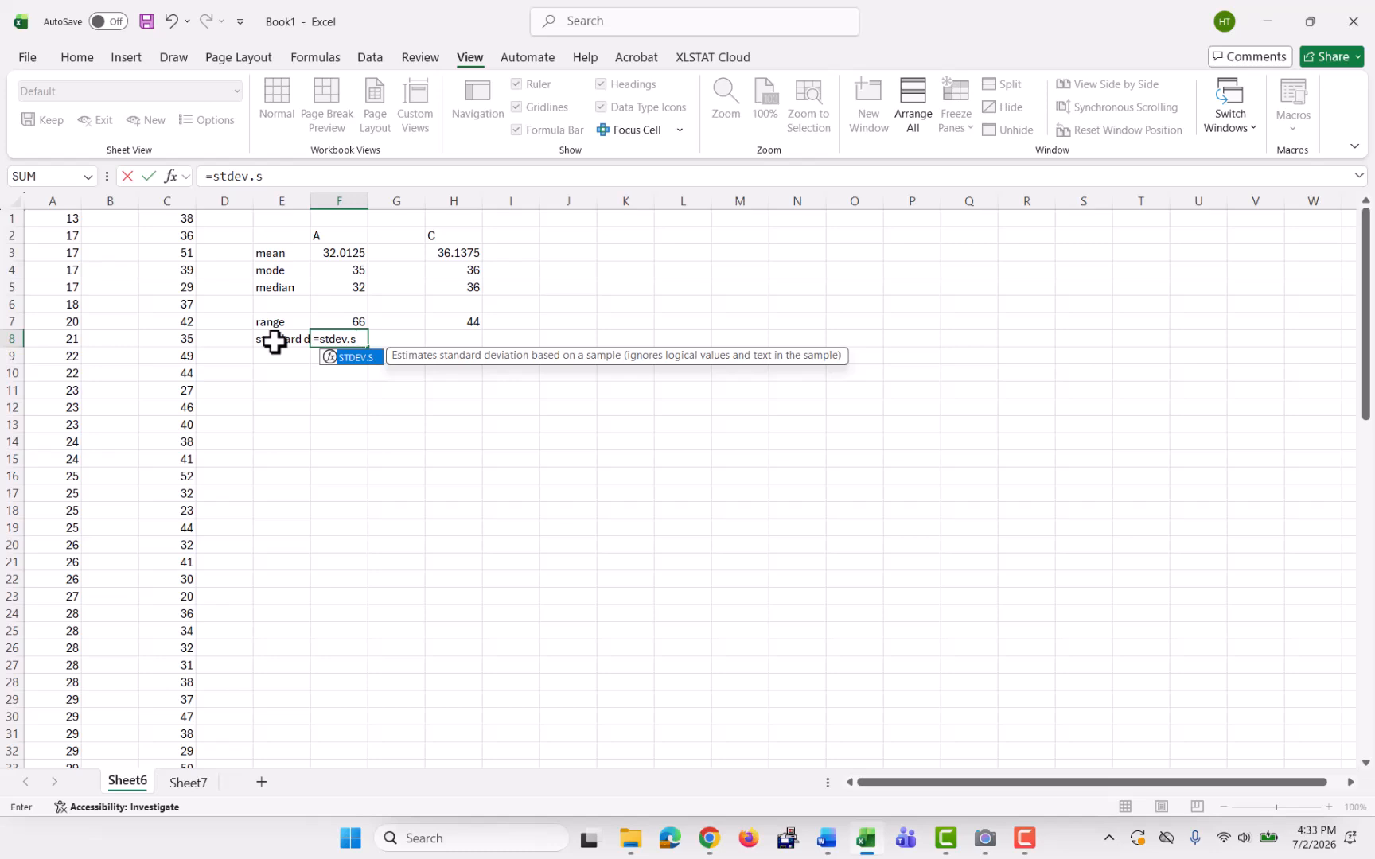
{"action": "type", "text": "("}
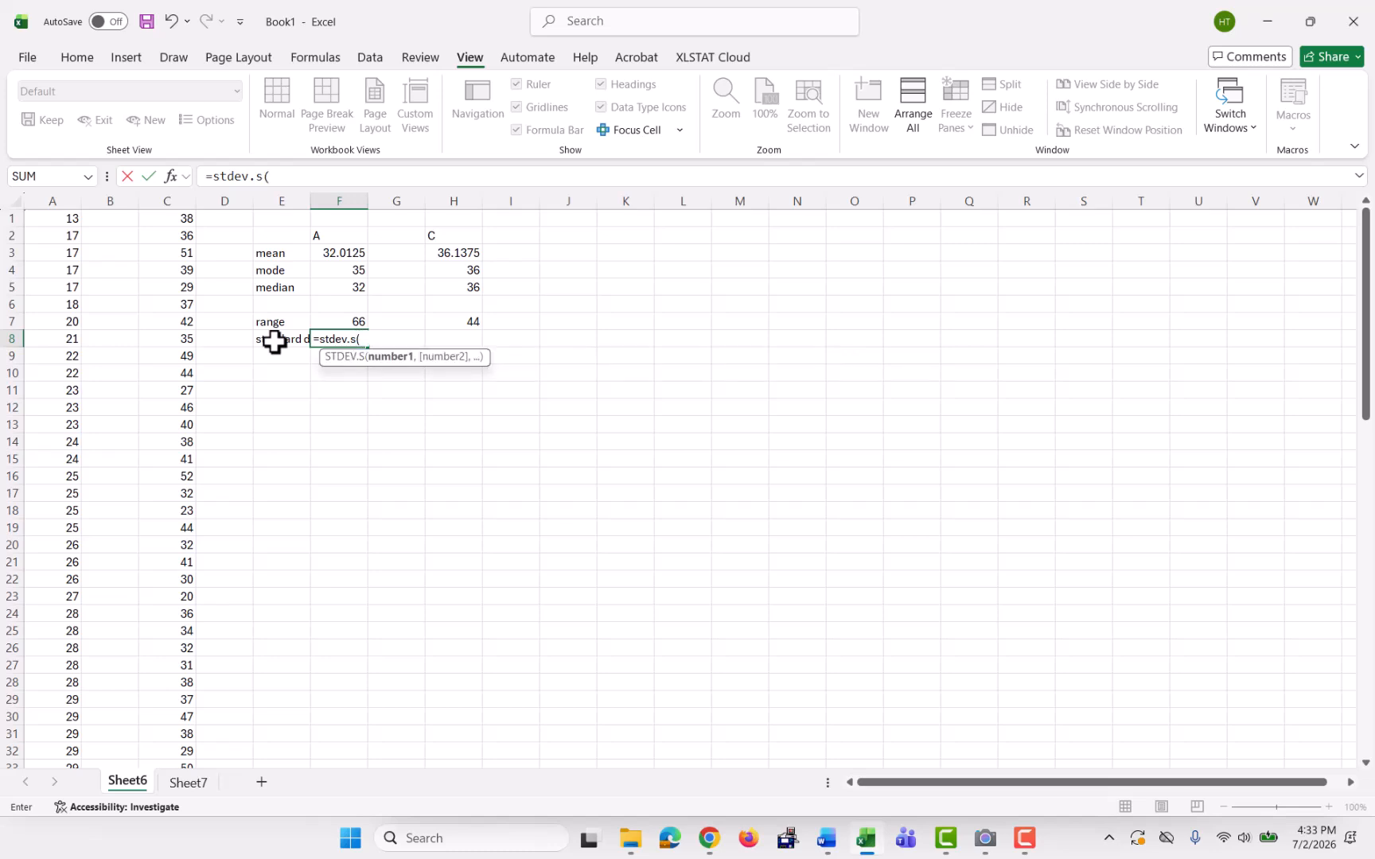
{"action": "type", "text": "a1:a80"}
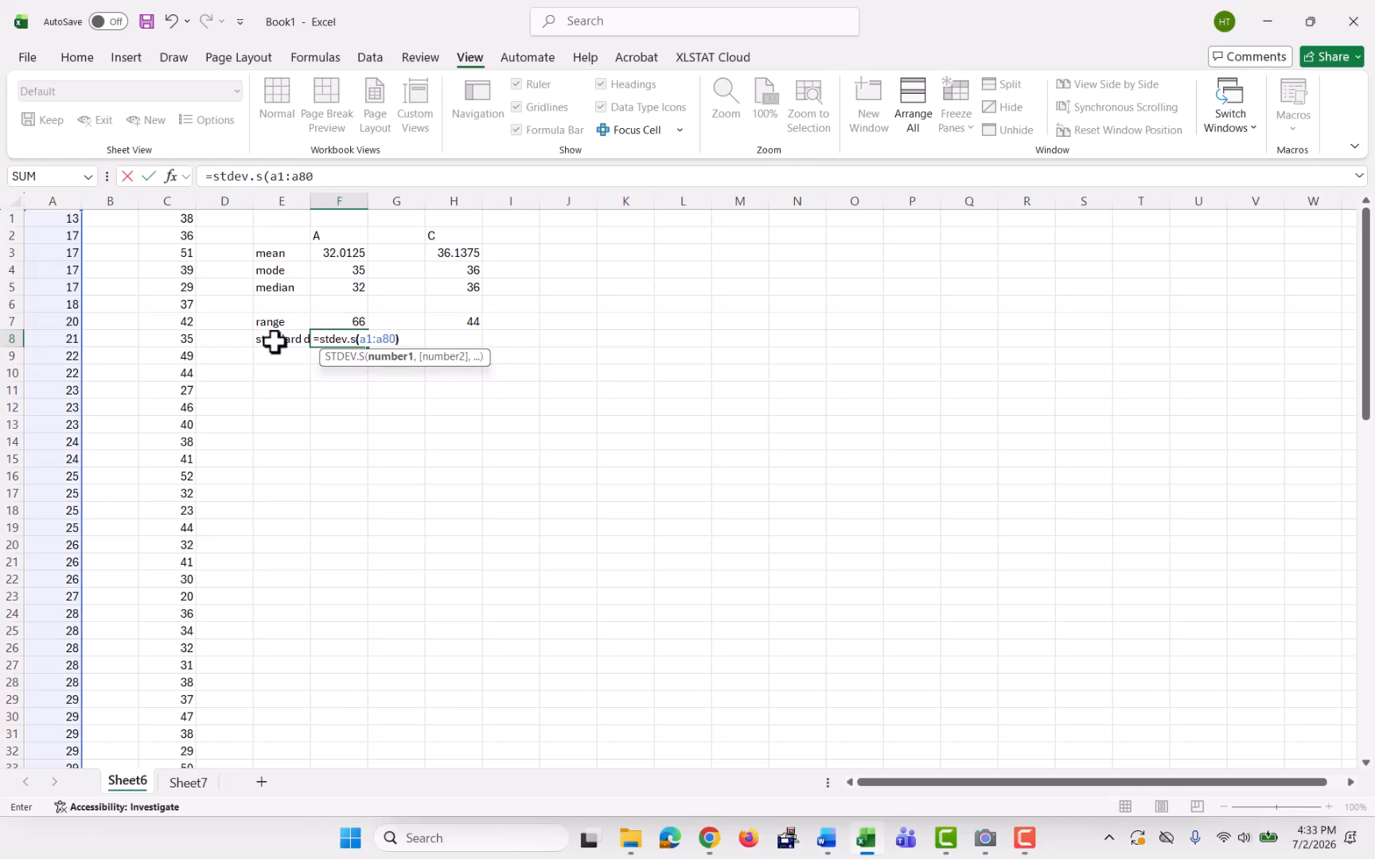
{"action": "key", "text": "Return"}
Copy the sample standard deviation formula from F8 into H8 so that it evaluates C1:C80
{"action": "left_click", "coordinate": [333, 338]}
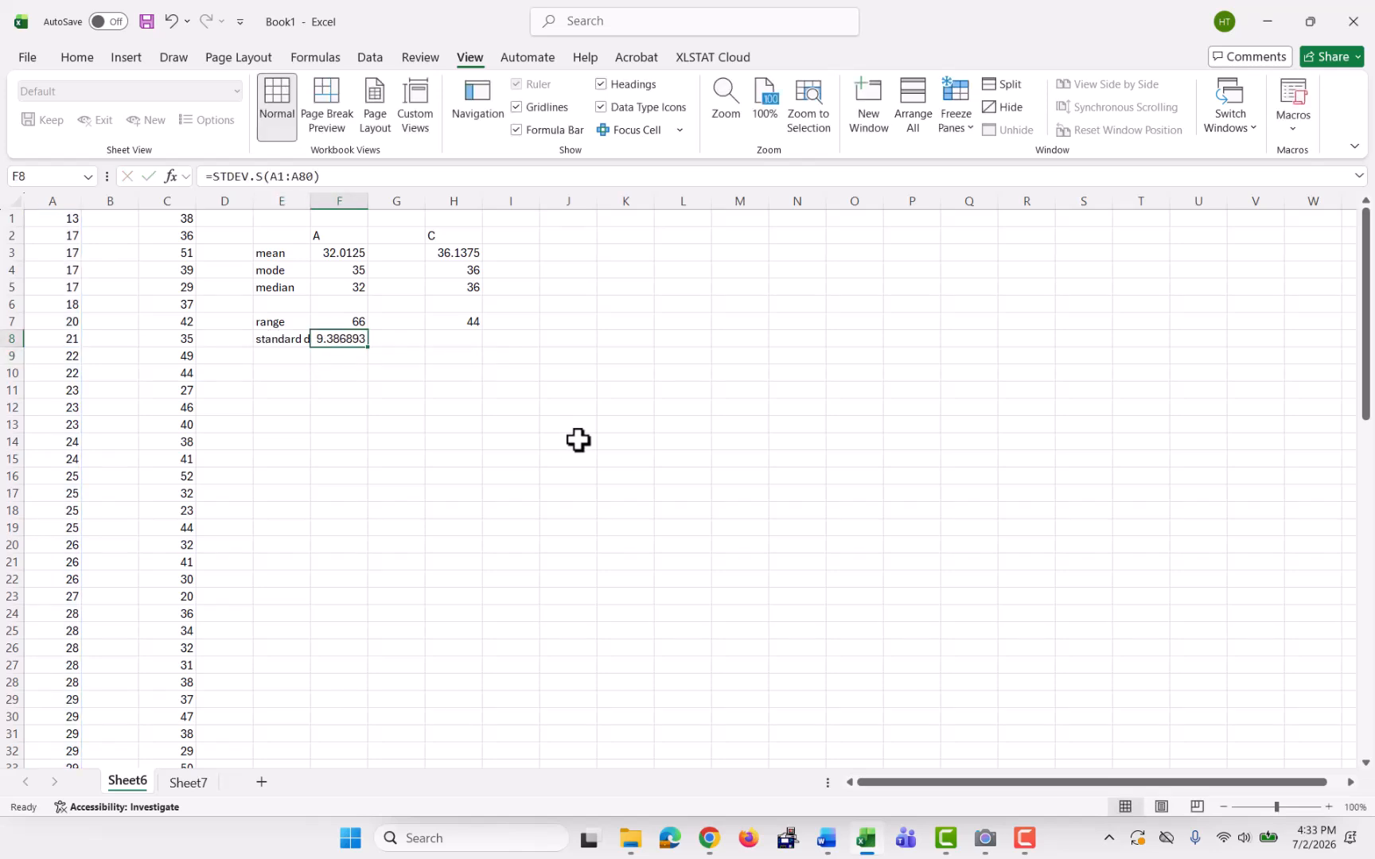
{"action": "key", "text": "ctrl+c"}
{"action": "left_click", "coordinate": [451, 342]}
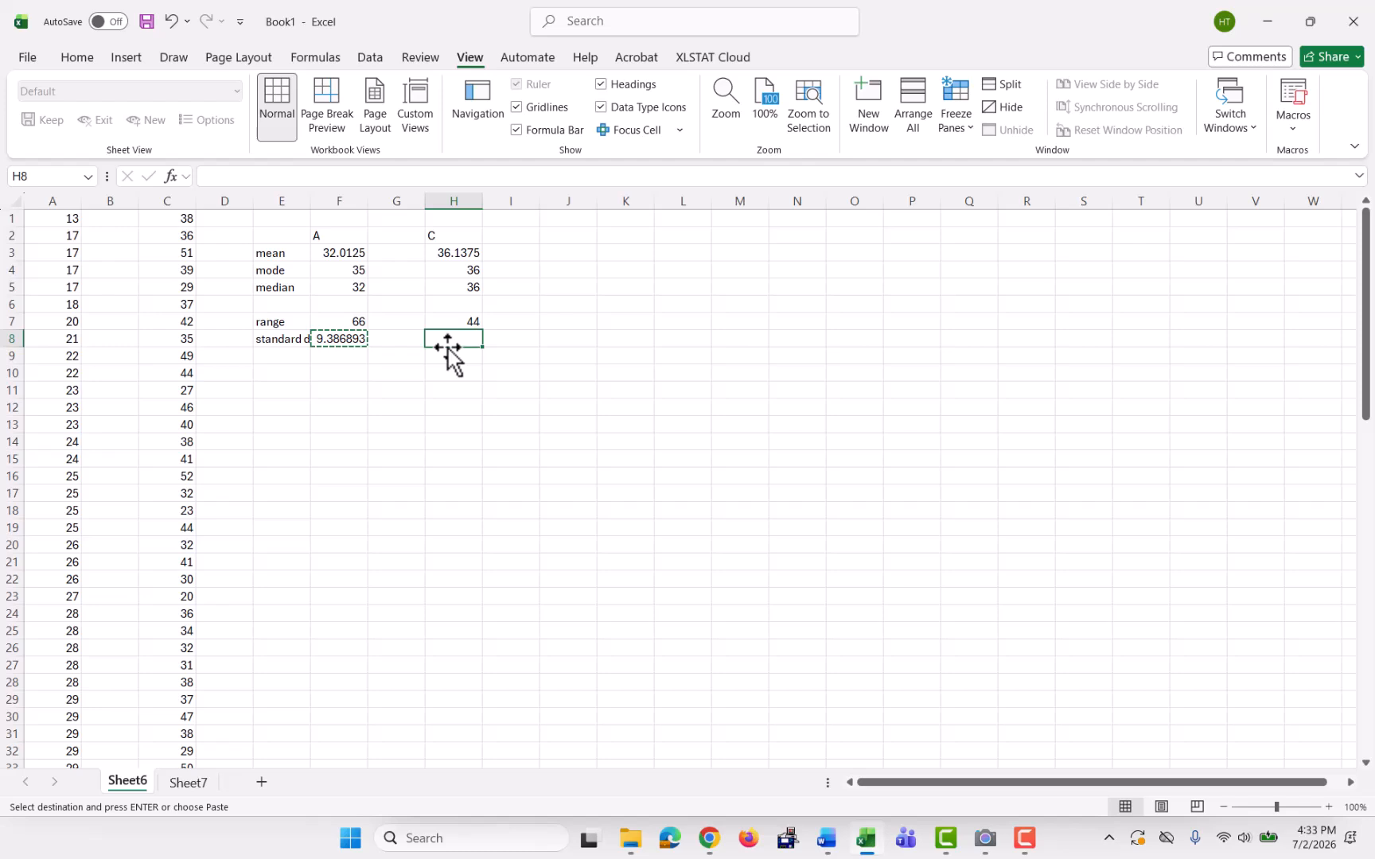
{"action": "key", "text": "ctrl+v"}
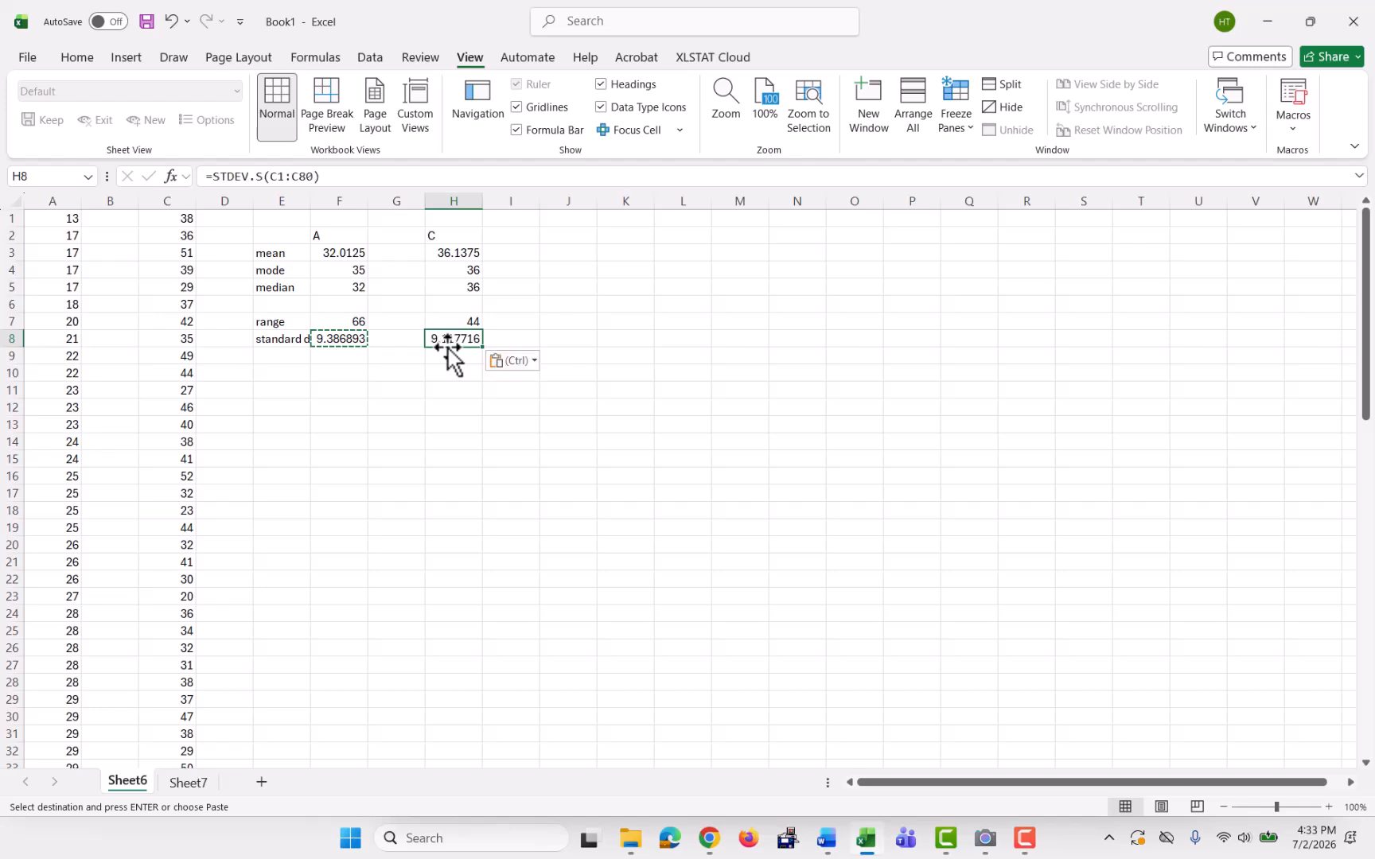
{"action": "key", "text": "Escape"}
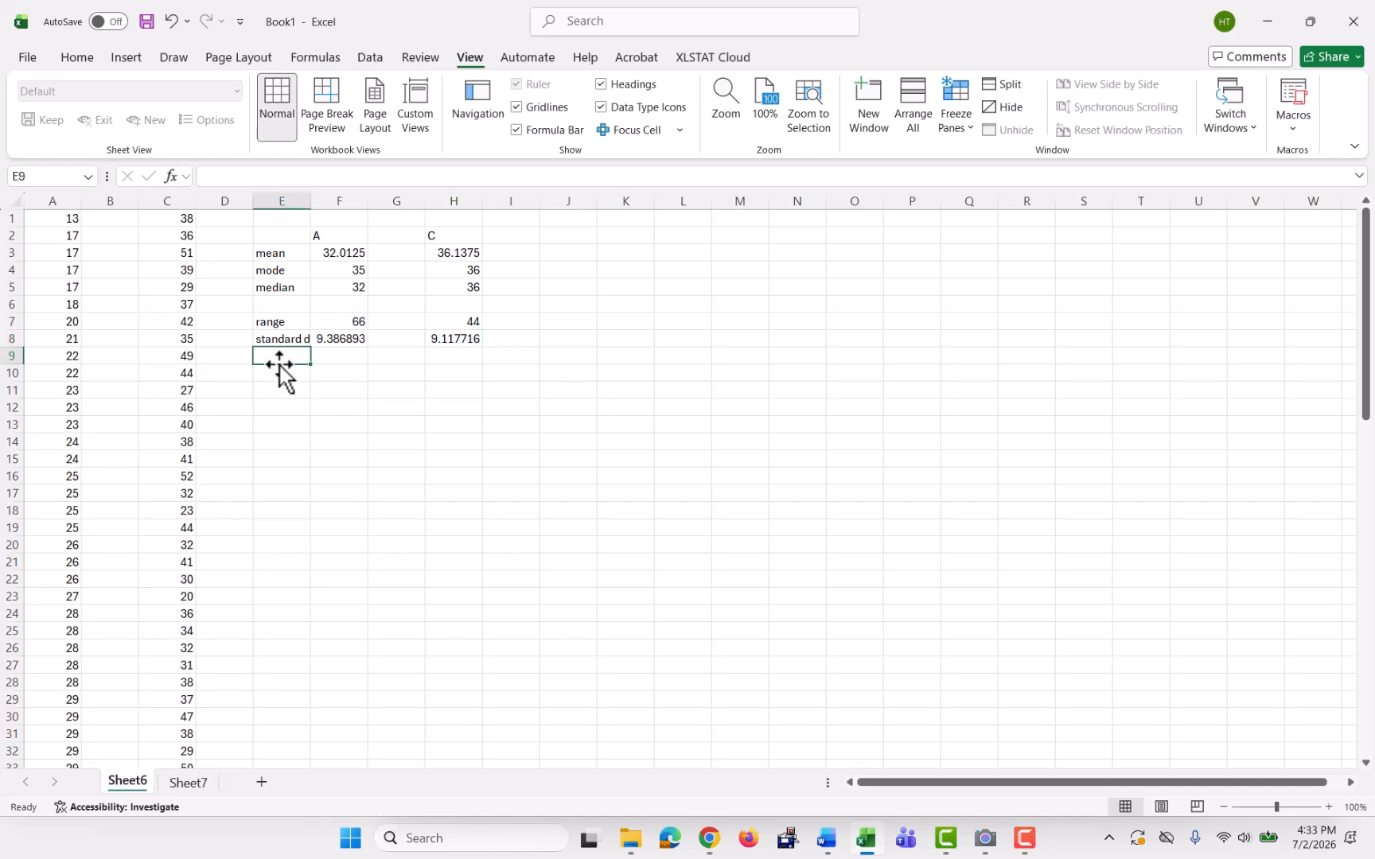
Label cell E9 "pop" and calculate column A's population standard deviation in F9 with =stdev.p(a1:a80)
{"action": "type", "text": "pop"}
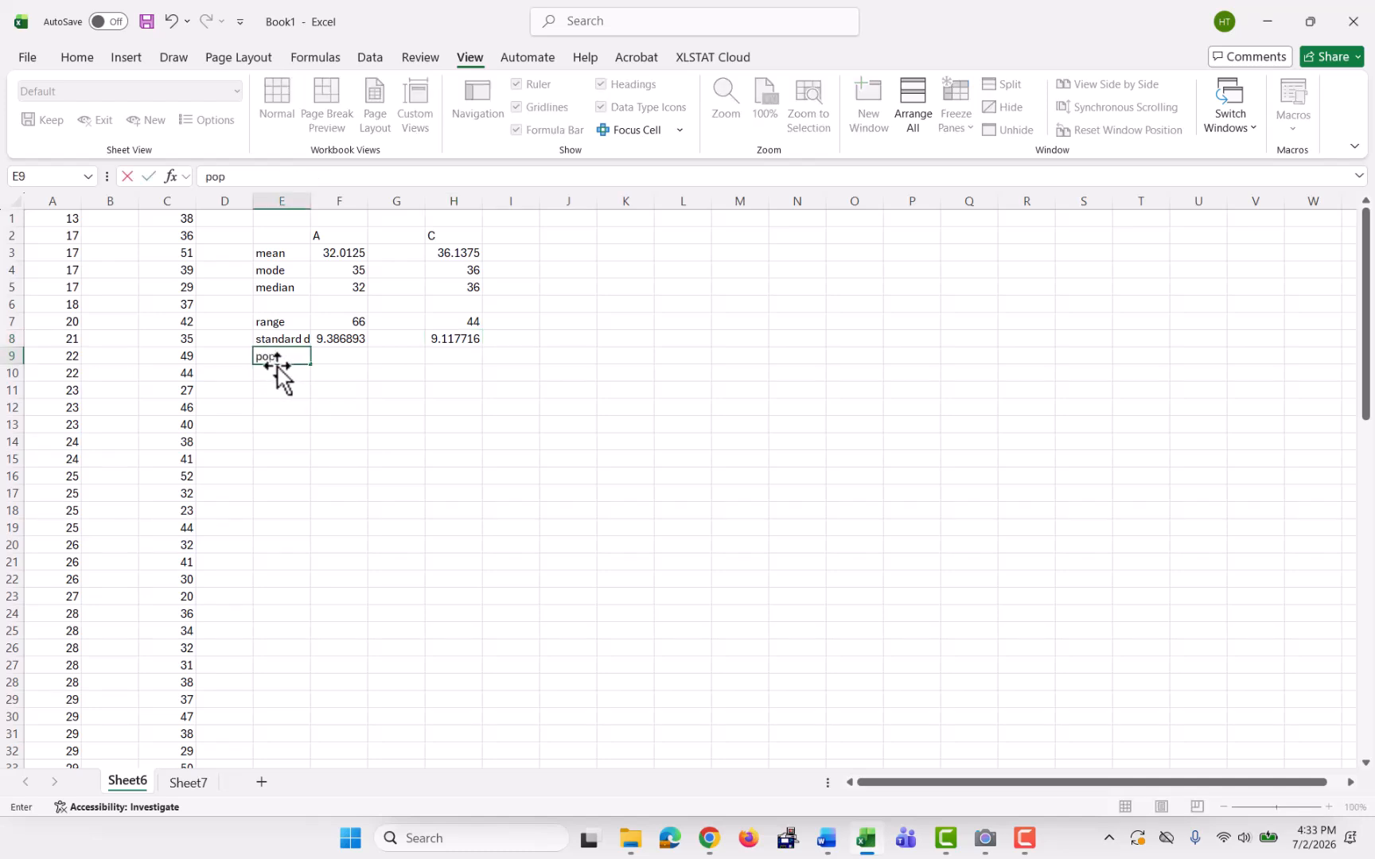
{"action": "key", "text": "Tab"}
{"action": "type", "text": "="}
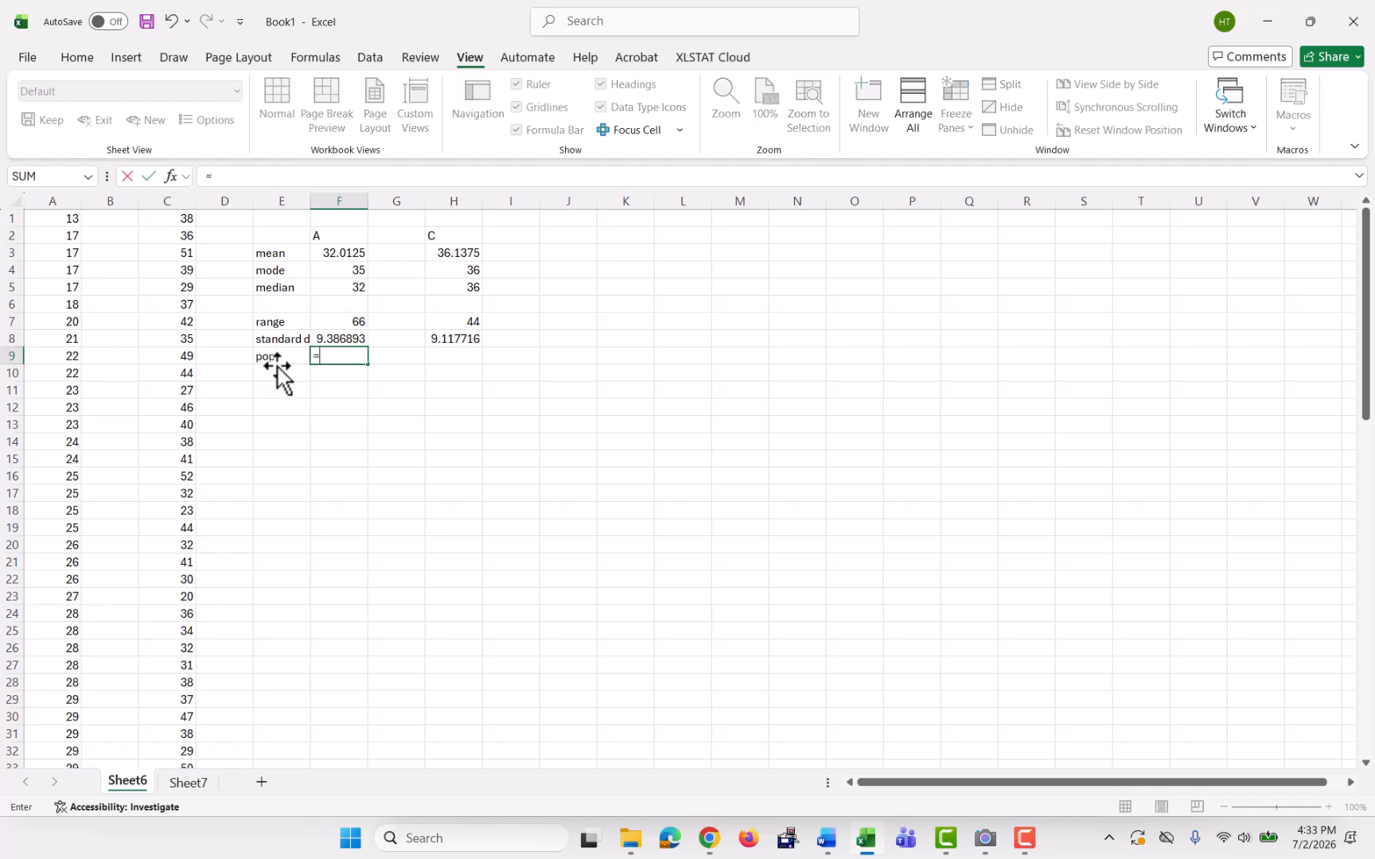
{"action": "type", "text": "stdev"}
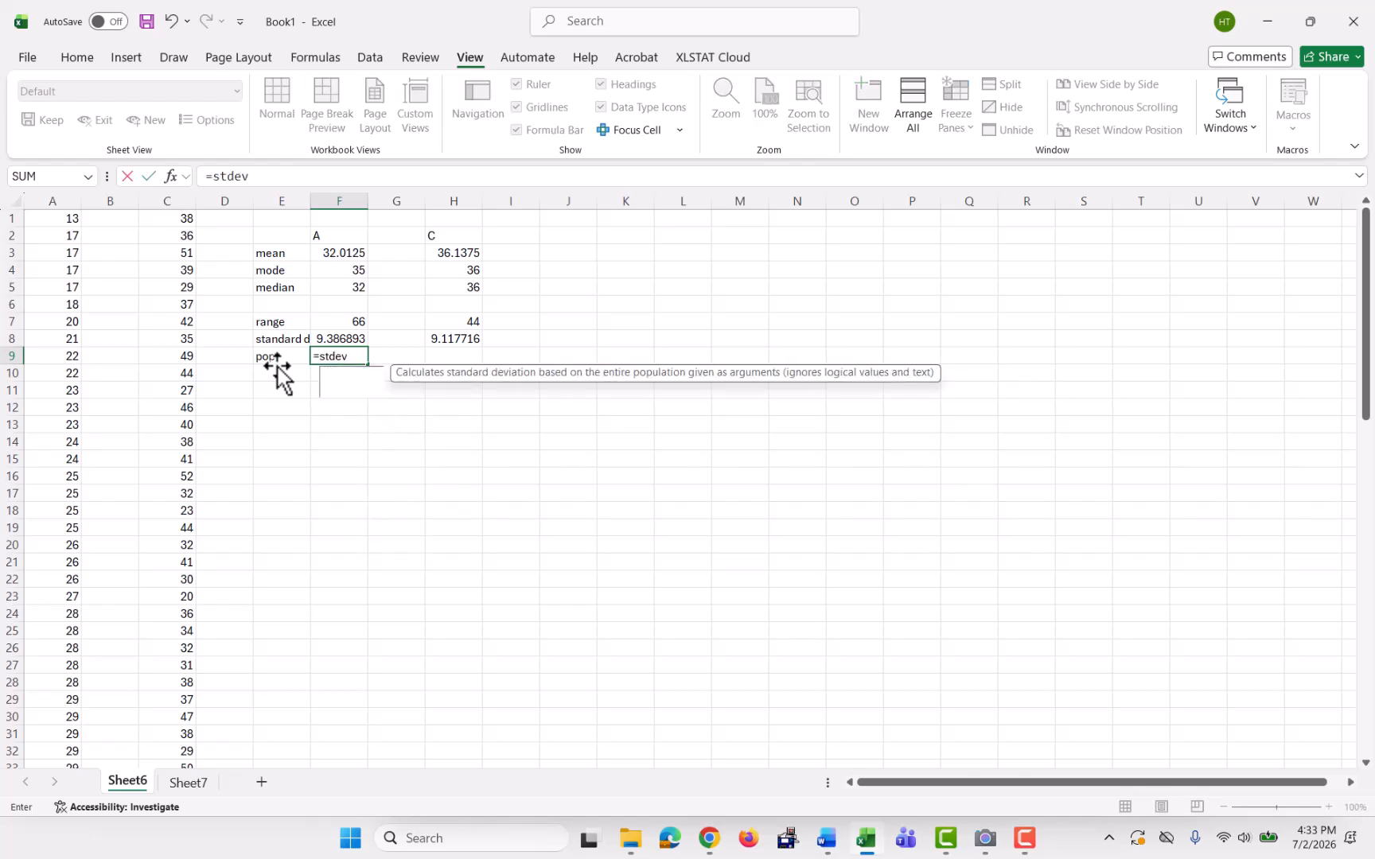
{"action": "type", "text": ".p(a"}
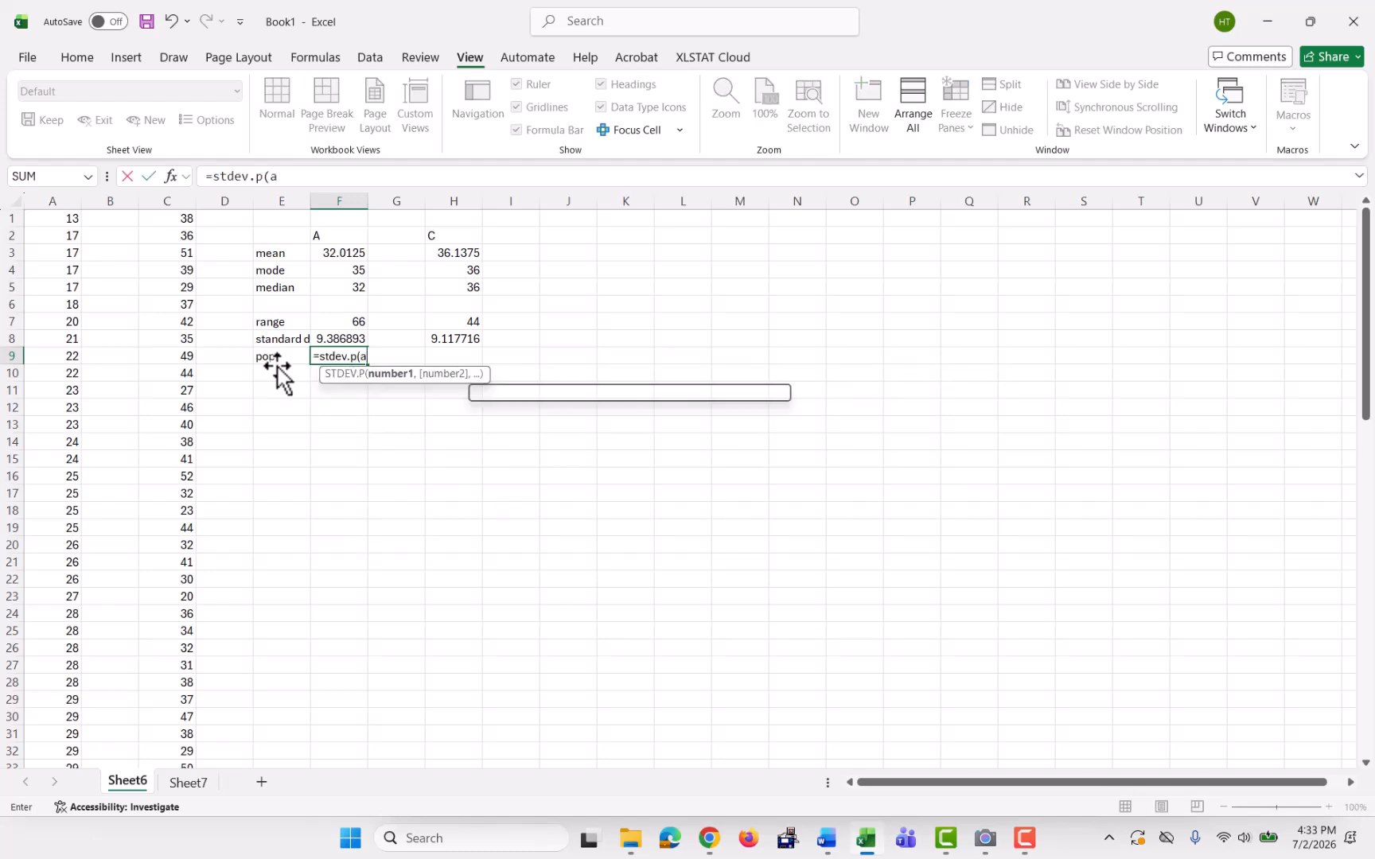
{"action": "type", "text": "1:a80)"}
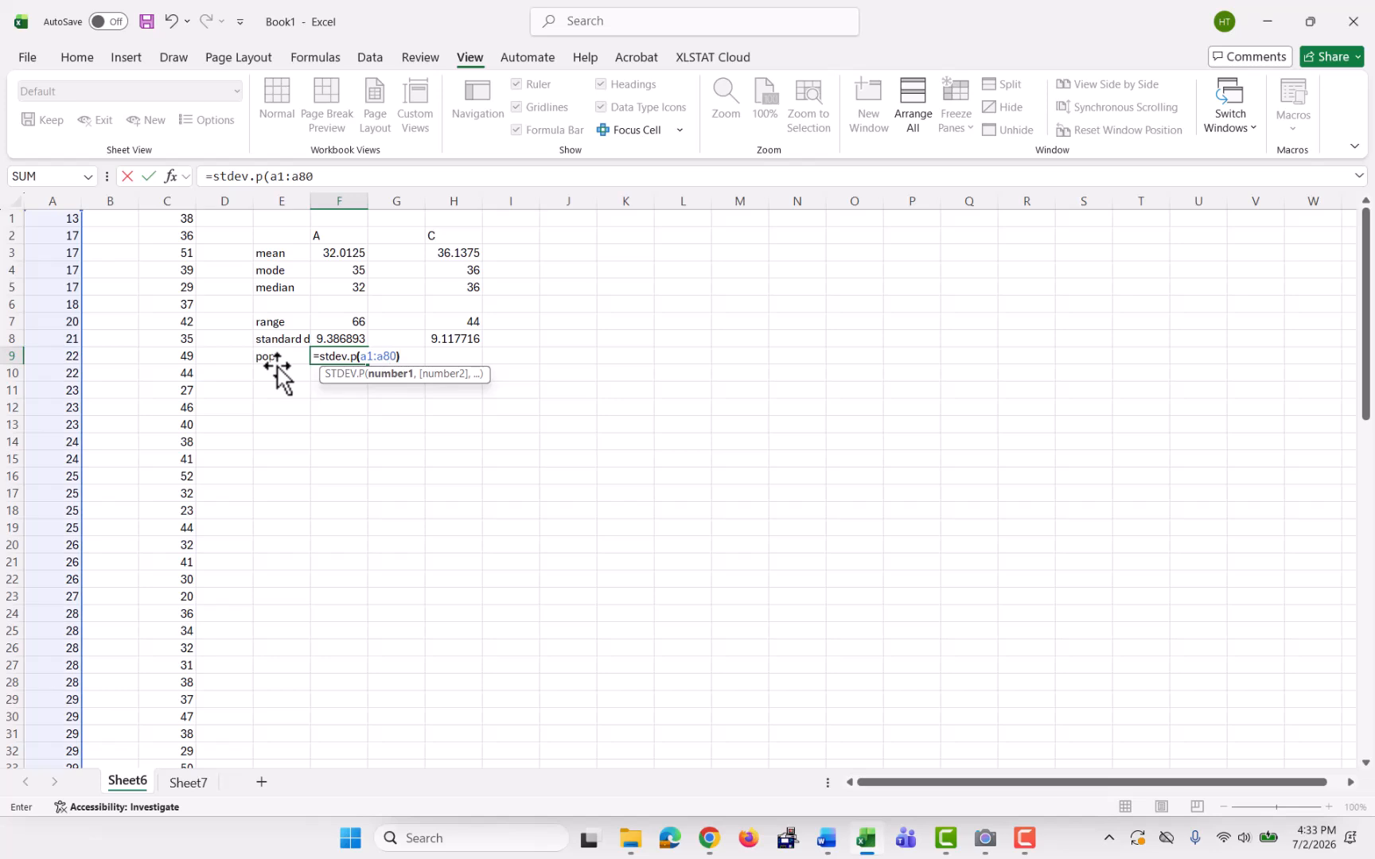
{"action": "left_click", "coordinate": [283, 371]}
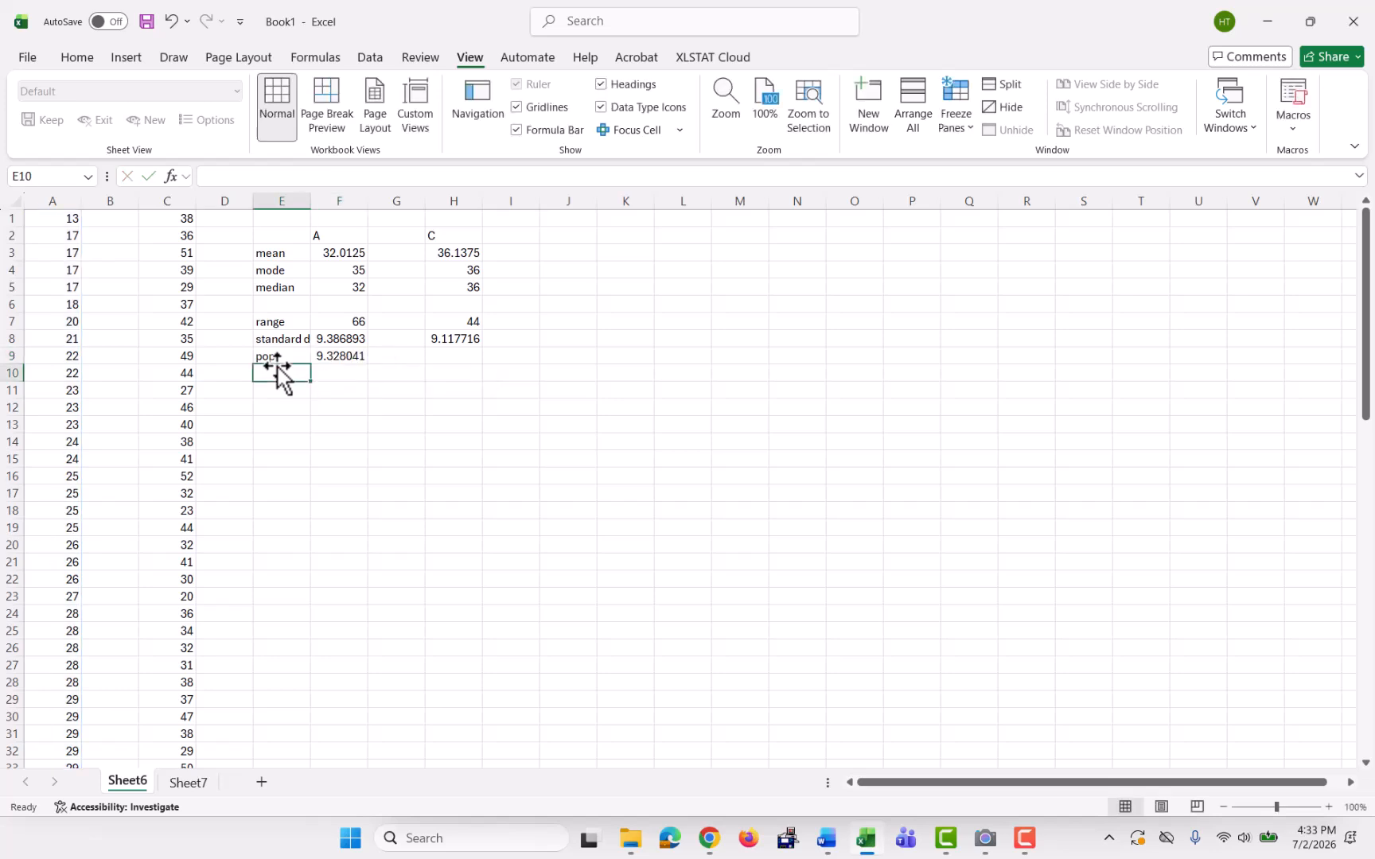
Copy the population standard deviation formula from F9 into H9 for column C's data
{"action": "left_click", "coordinate": [355, 353]}
{"action": "key", "text": "ctrl+c"}
{"action": "left_click", "coordinate": [445, 358]}
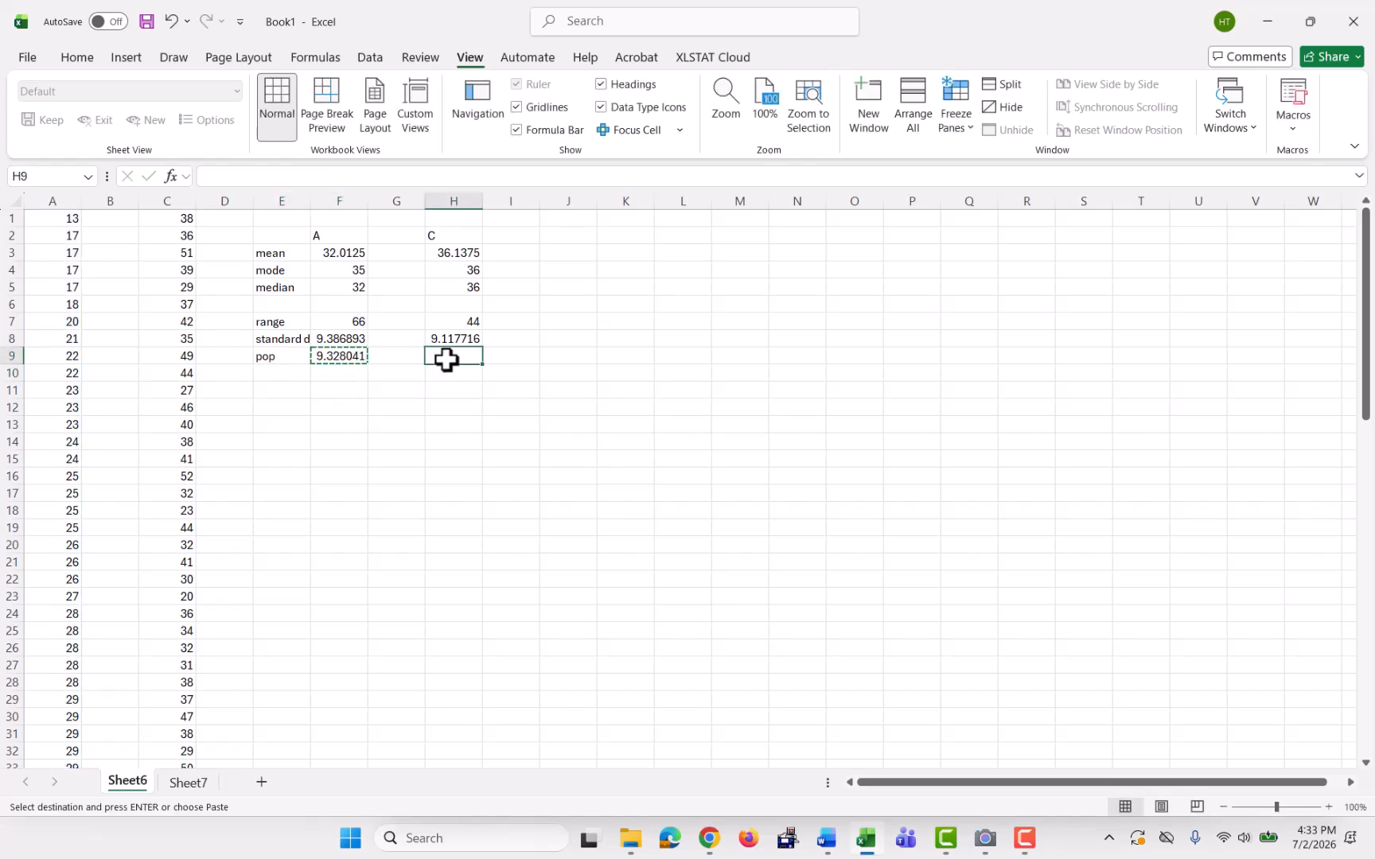
{"action": "key", "text": "ctrl+v"}
{"action": "left_click", "coordinate": [427, 461]}
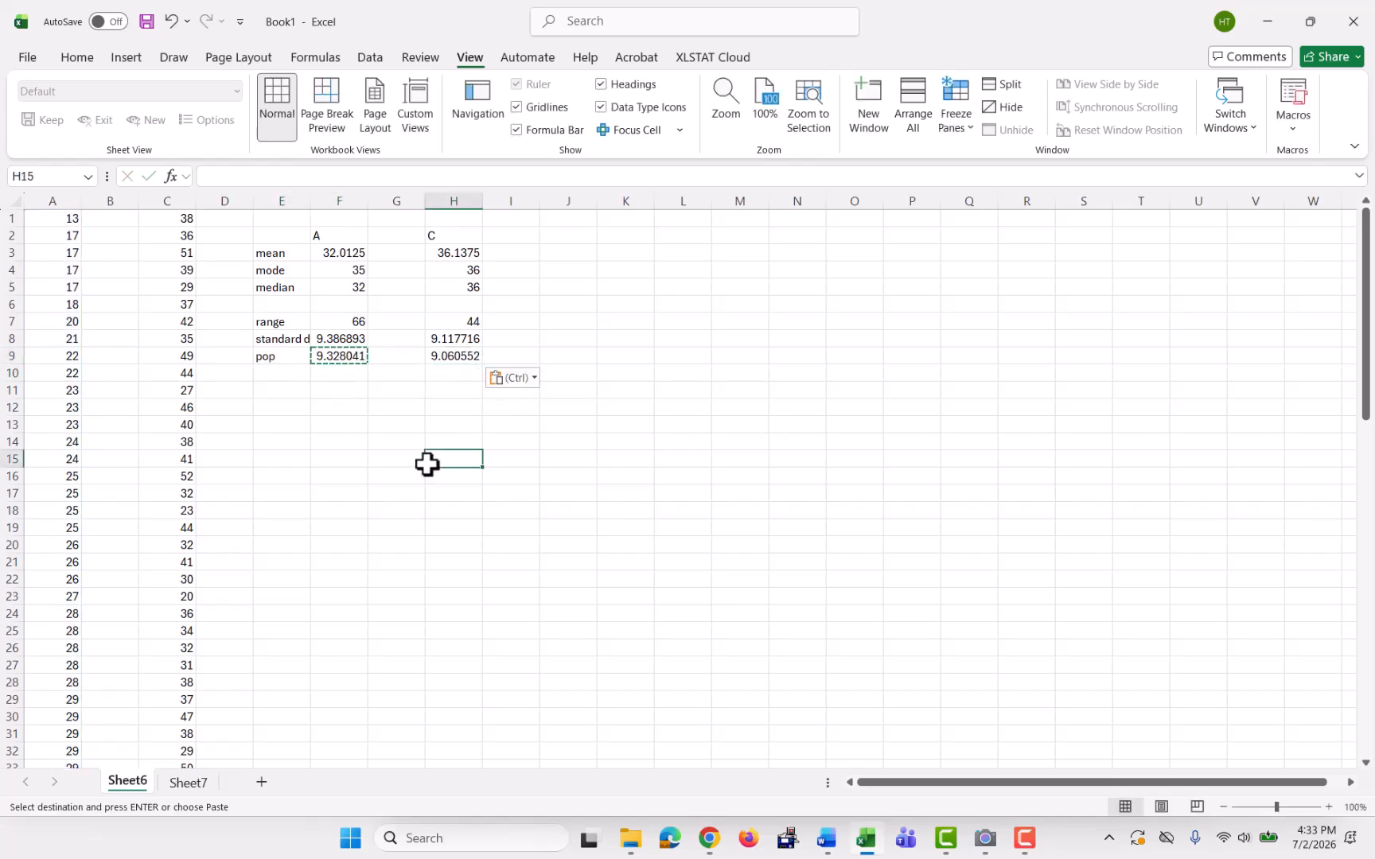
Extend the label in cell E9 to read "pop st.dev."
{"action": "left_click", "coordinate": [282, 357]}
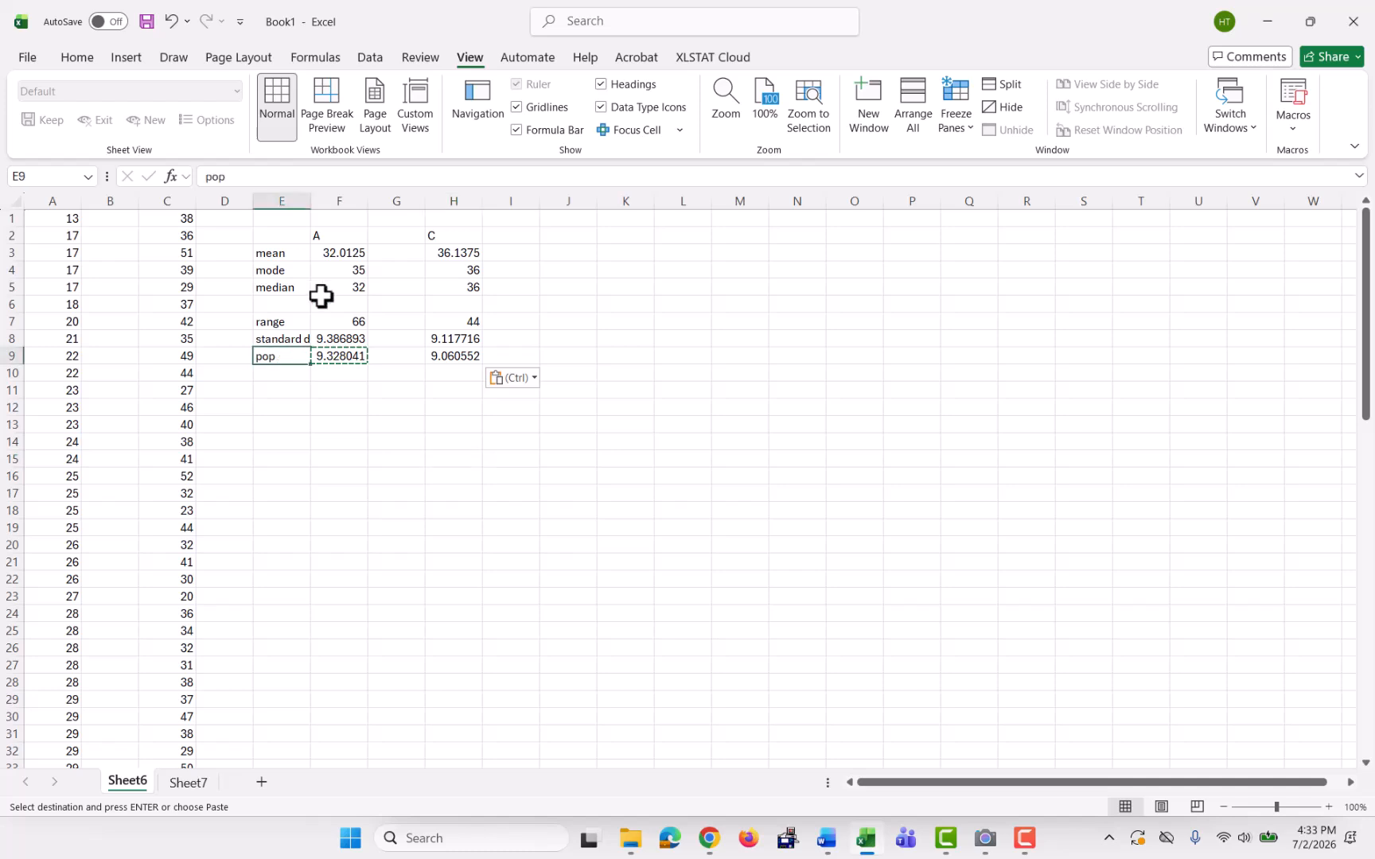
{"action": "left_click", "coordinate": [271, 176]}
{"action": "type", "text": "st.dev."}
{"action": "key", "text": "Return"}
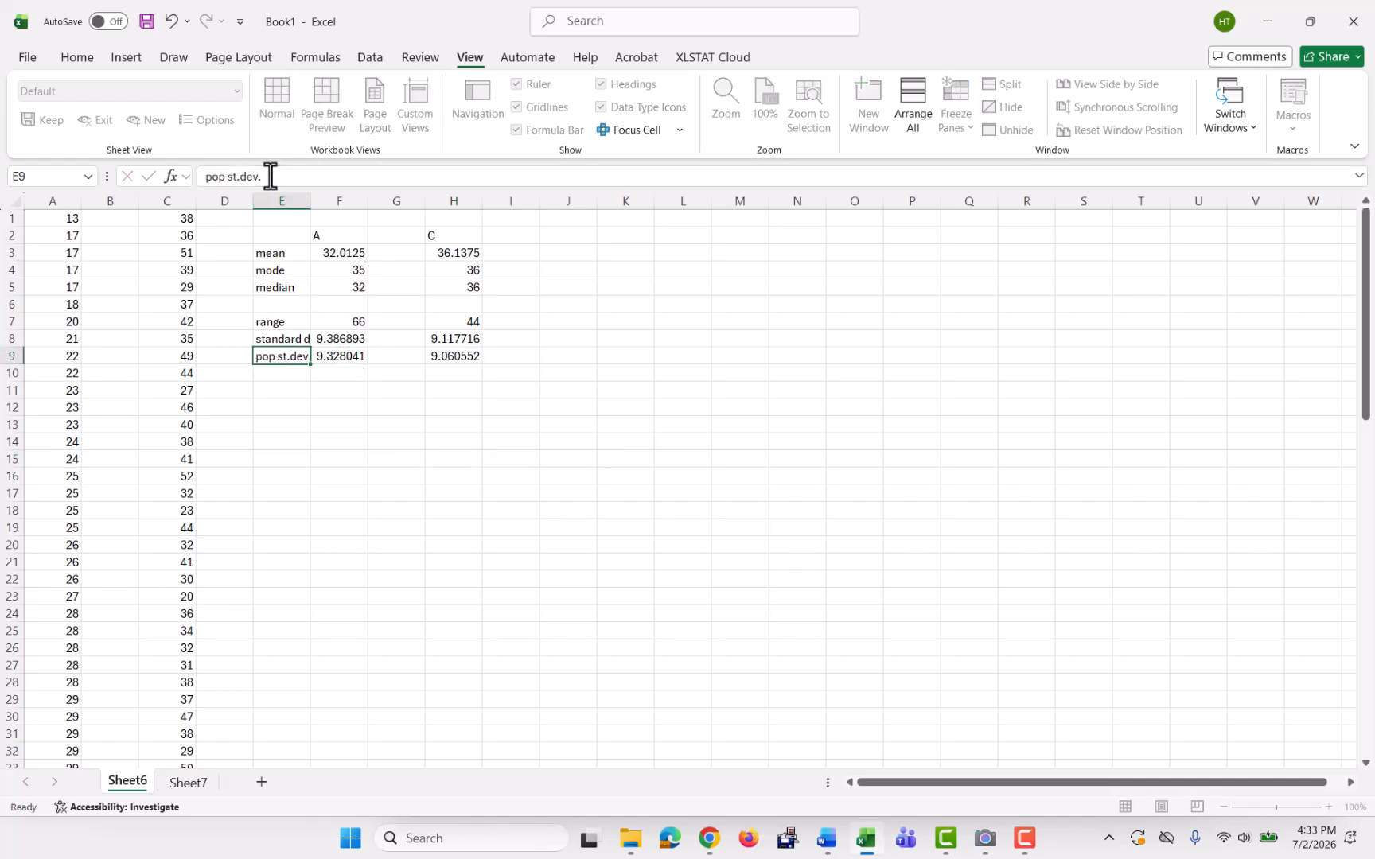
Label cell E11 "variance", leaving row 10 empty, and calculate column A's sample variance in F11 with =var.s(a1:a80)
{"action": "key", "text": "Down"}
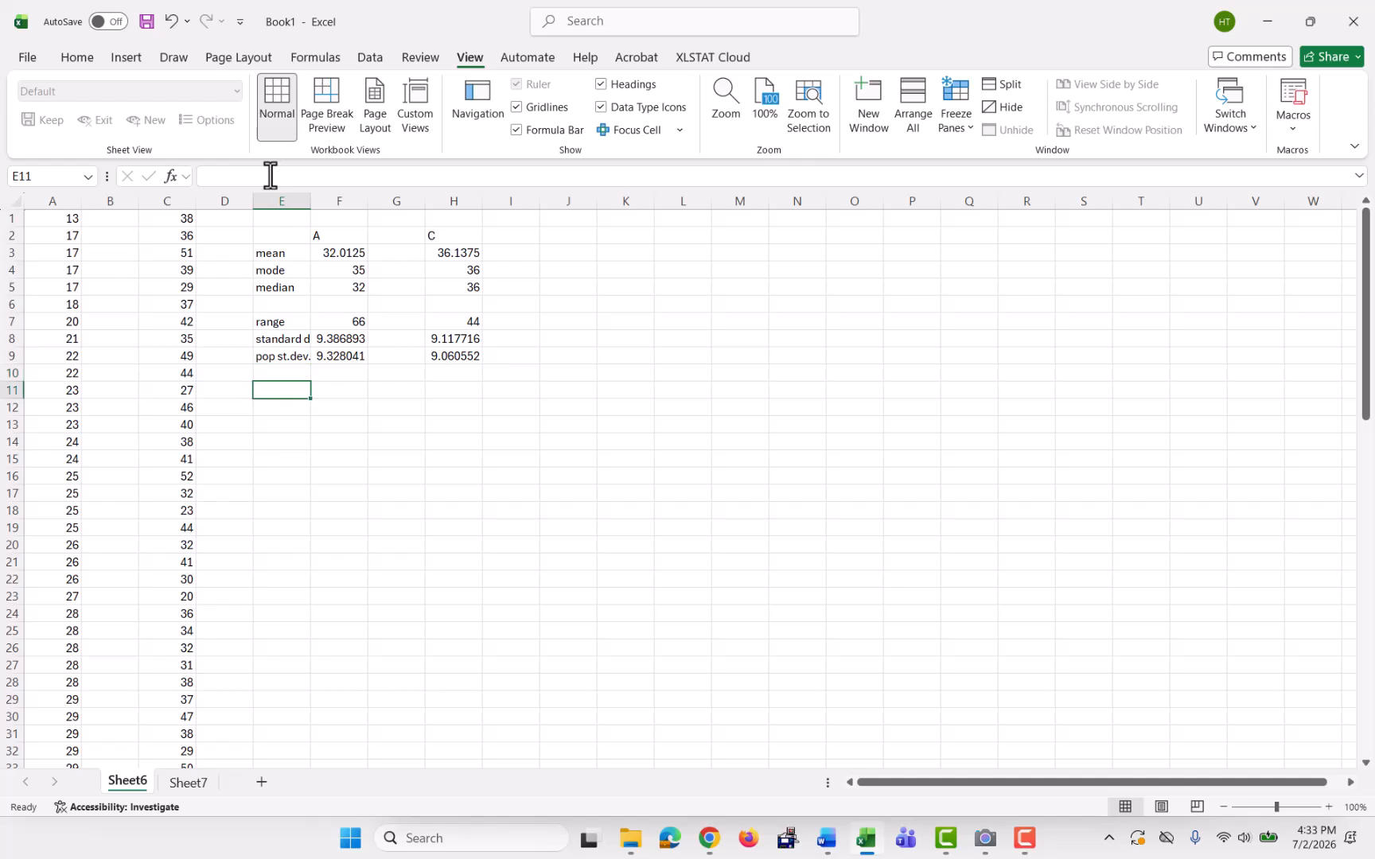
{"action": "type", "text": "variance"}
{"action": "key", "text": "Tab"}
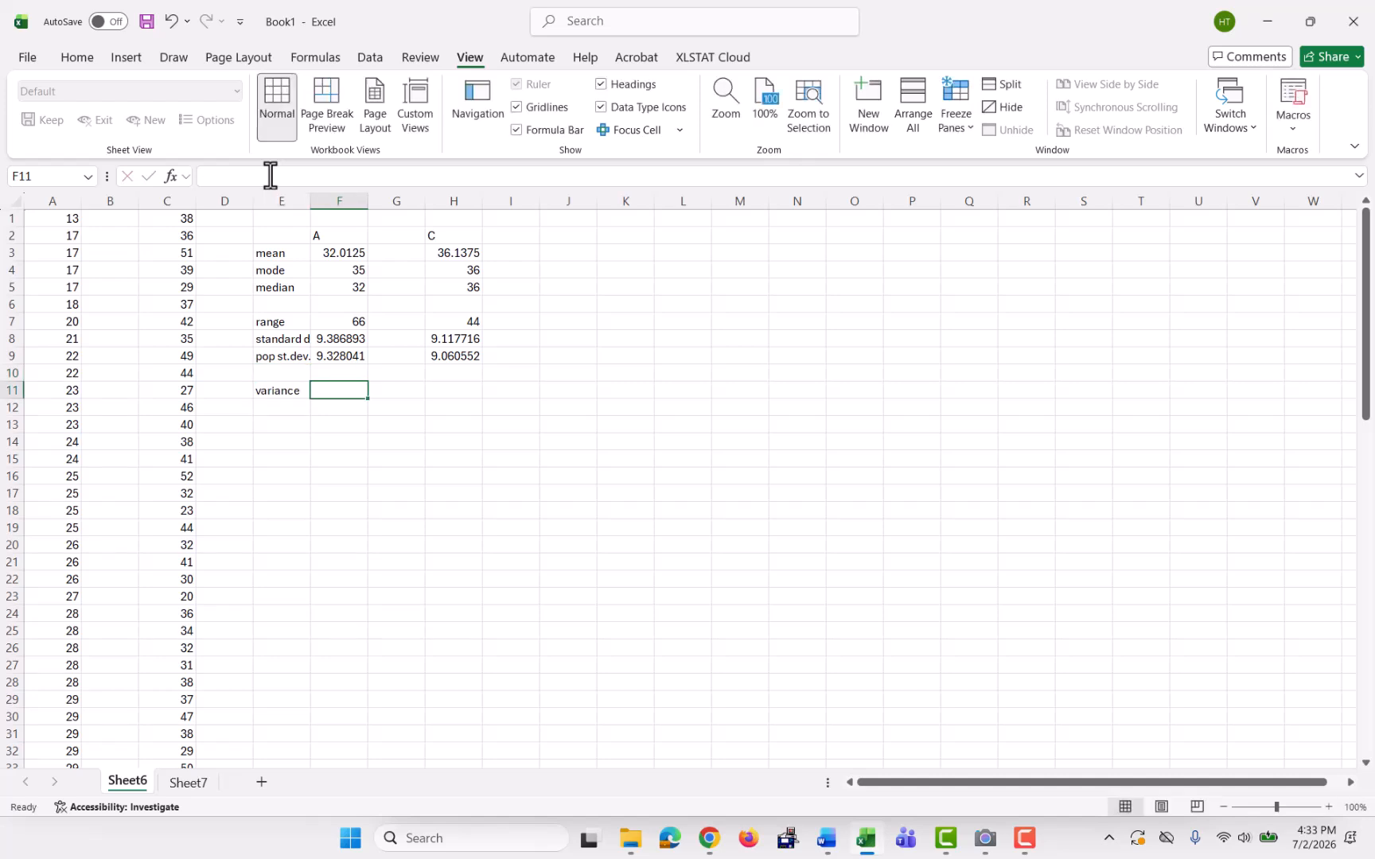
{"action": "type", "text": "=var"}
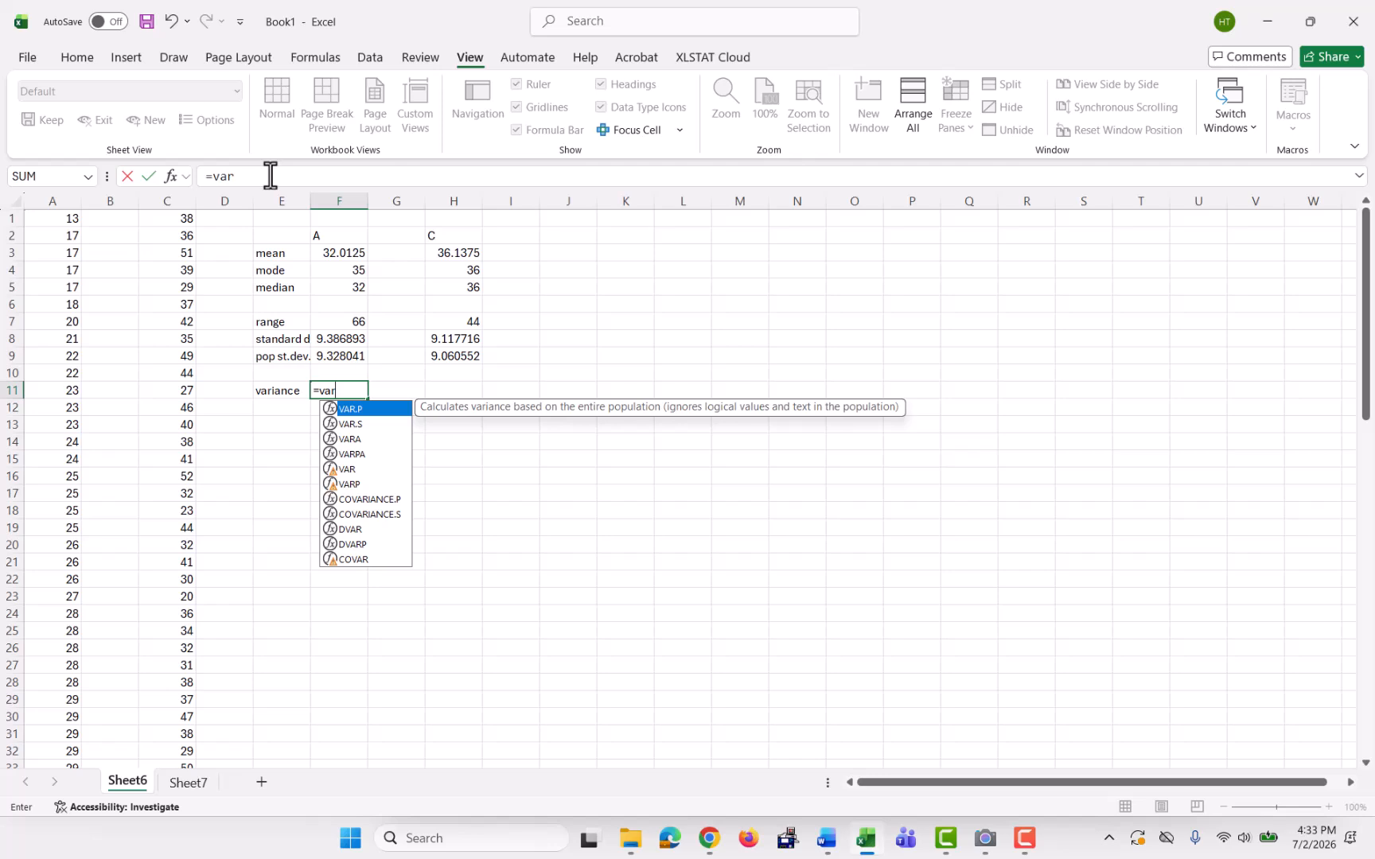
{"action": "type", "text": ".s"}
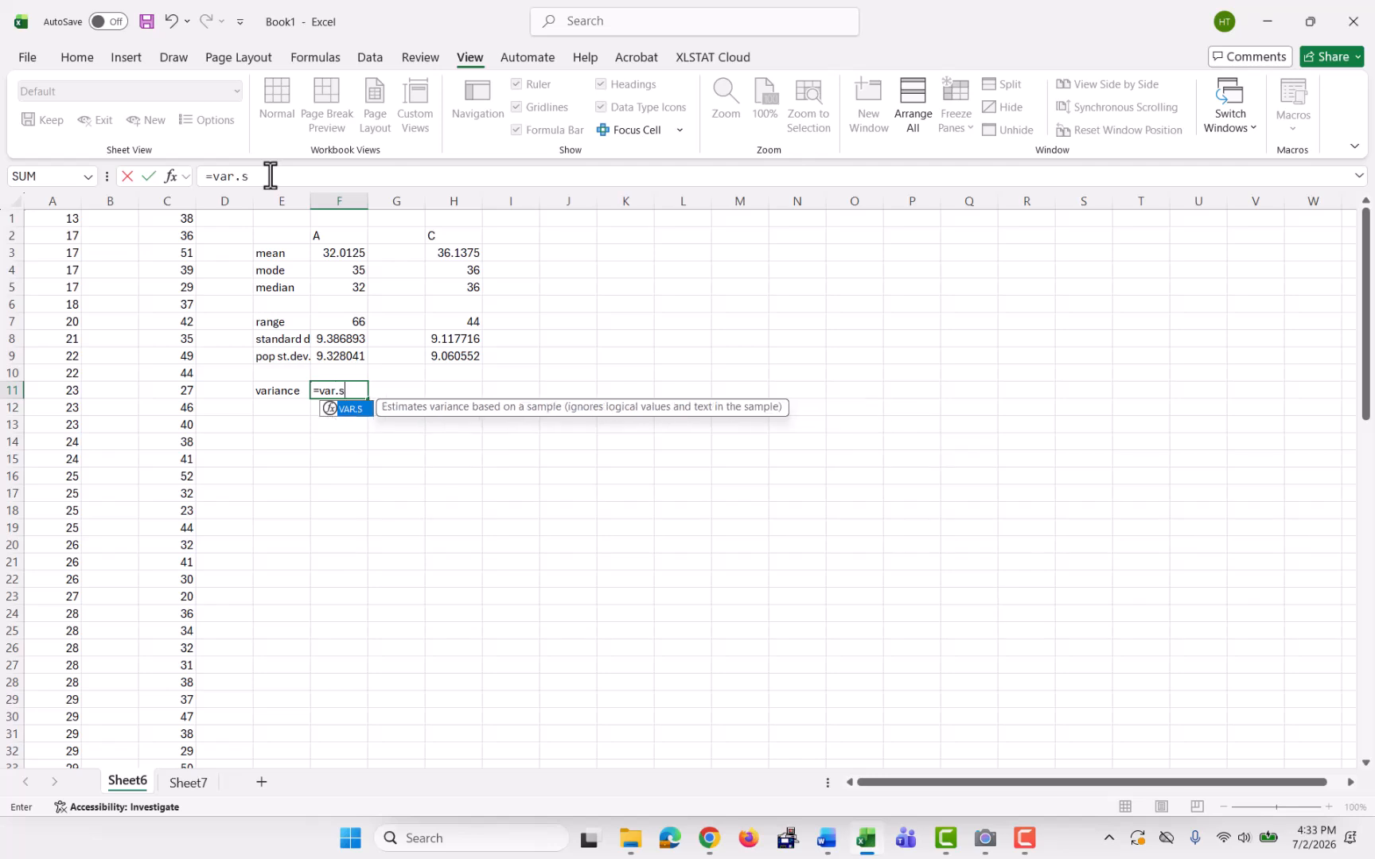
{"action": "type", "text": "(a1:a80)"}
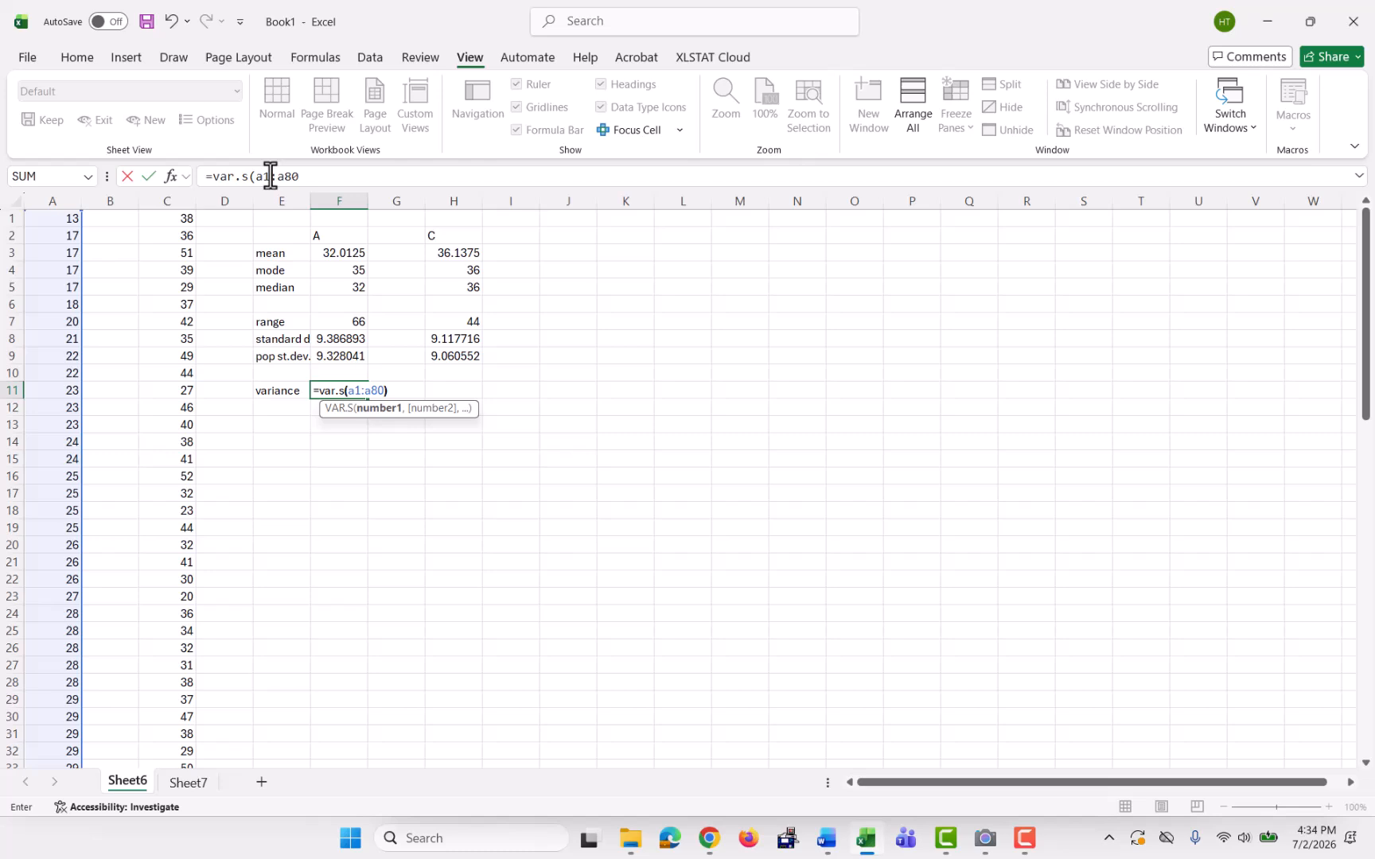
{"action": "key", "text": "Return"}
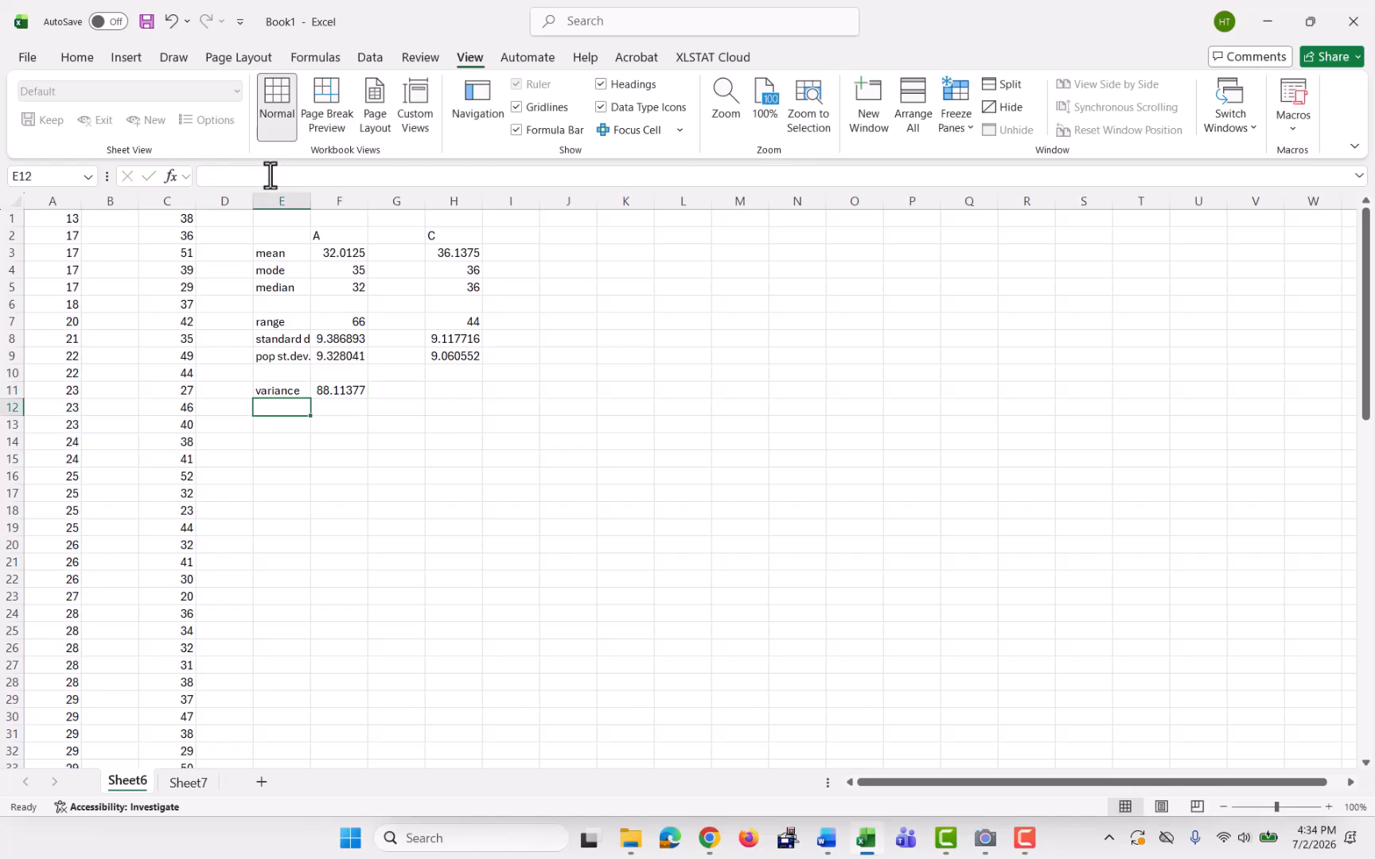
{"action": "left_click", "coordinate": [351, 390]}
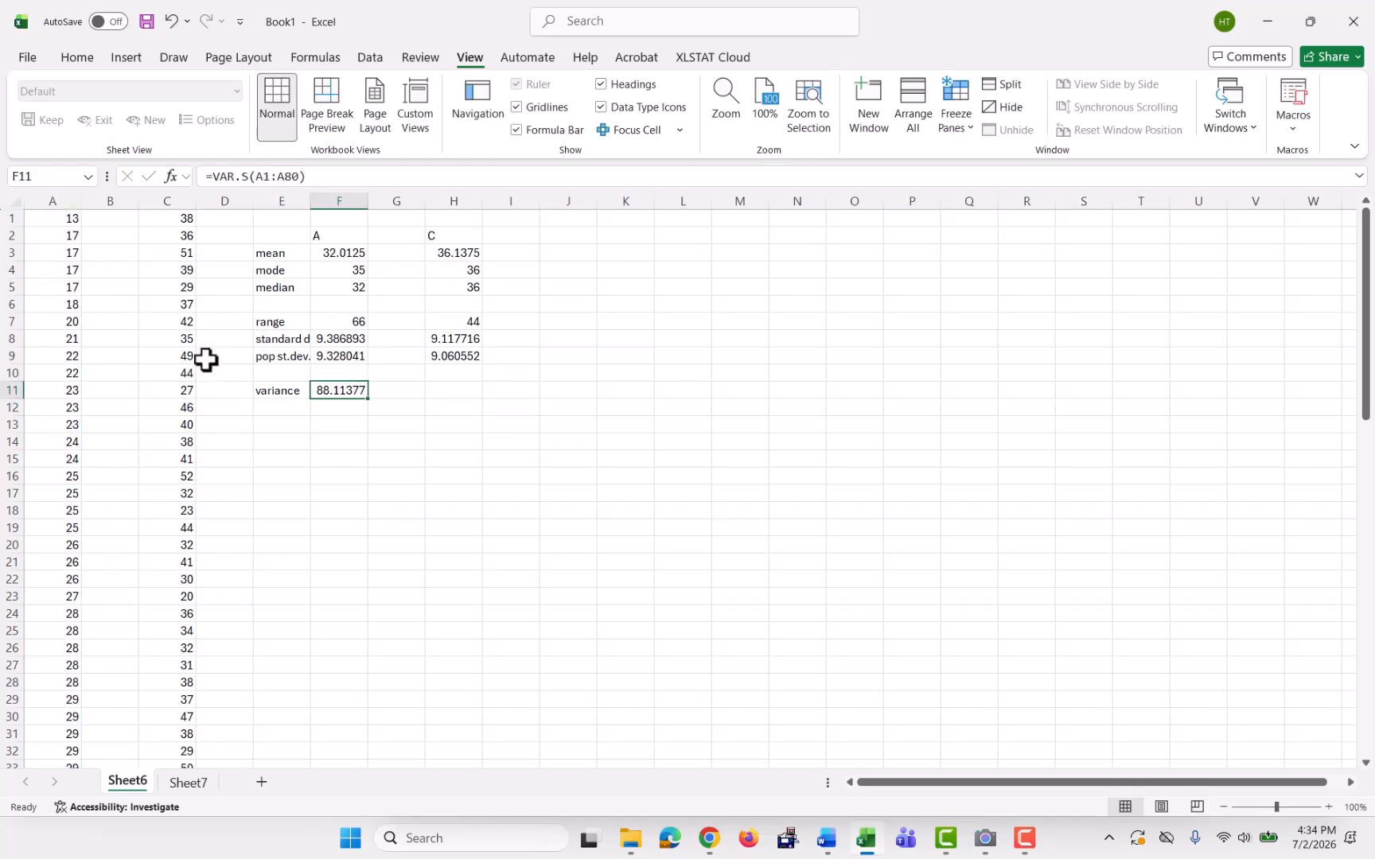
Calculate column A's first quartile in cell E13 with =quartile(a1:a80, 1), leaving row 12 empty
{"action": "left_click", "coordinate": [280, 424]}
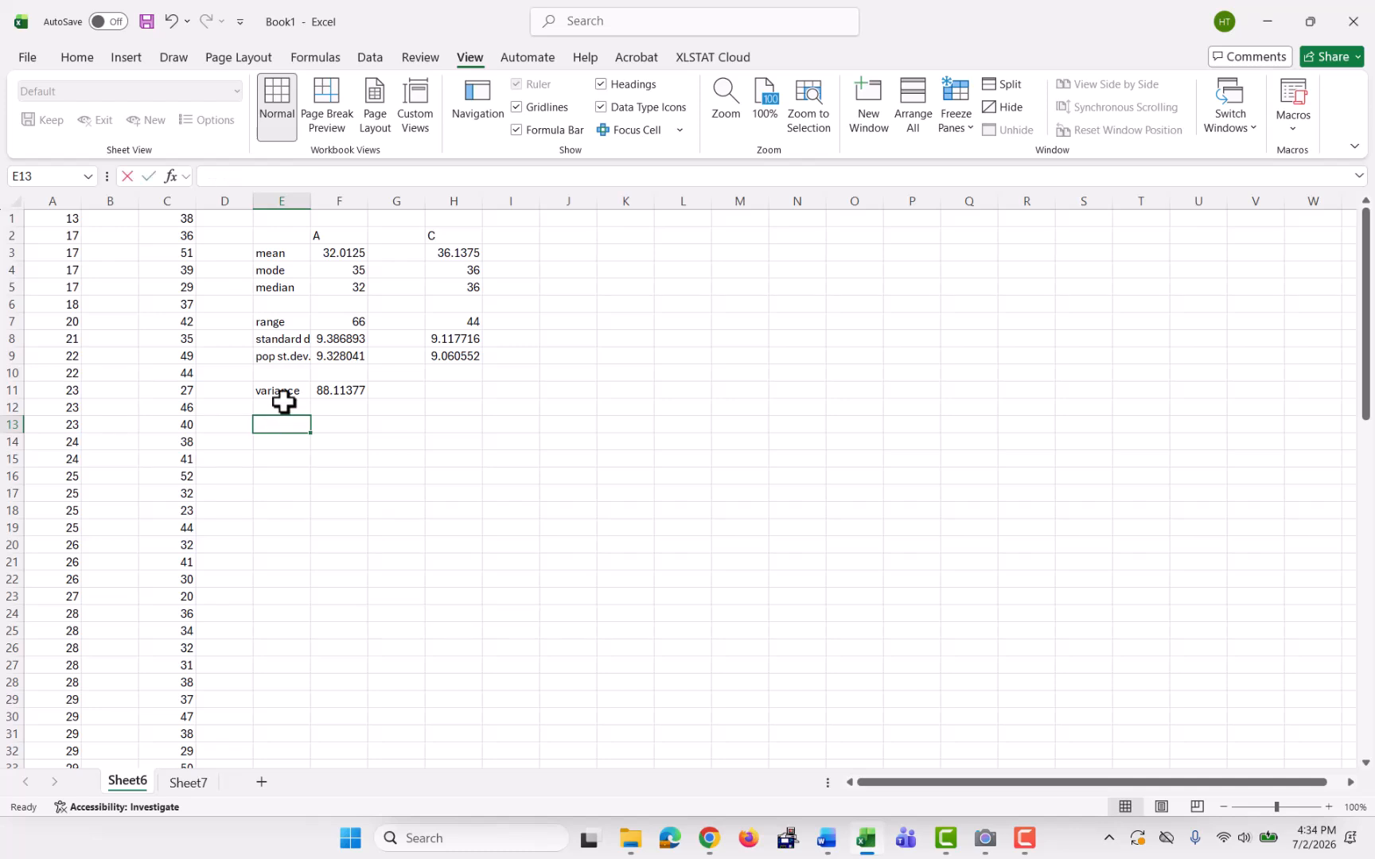
{"action": "type", "text": "="}
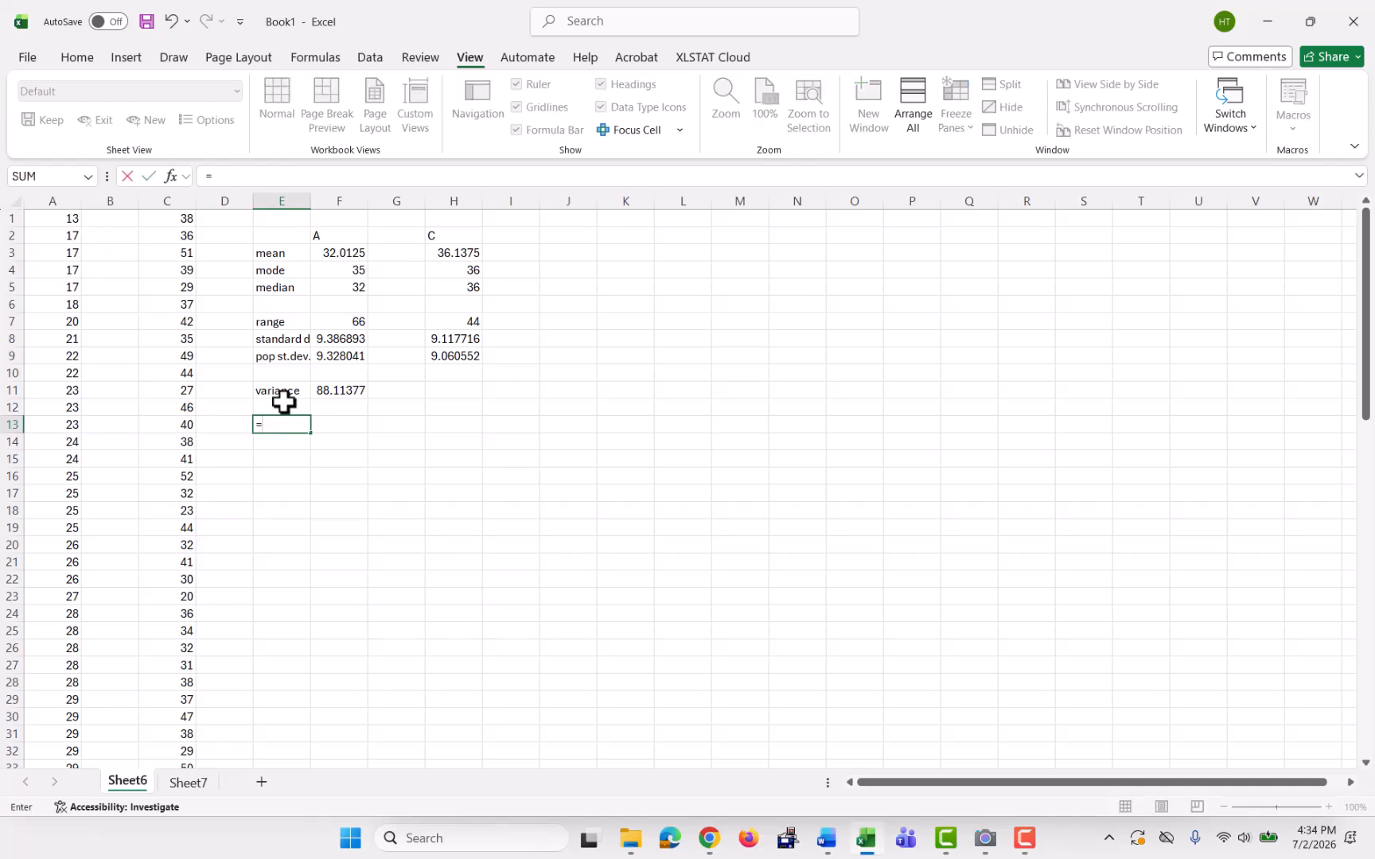
{"action": "type", "text": "quartile"}
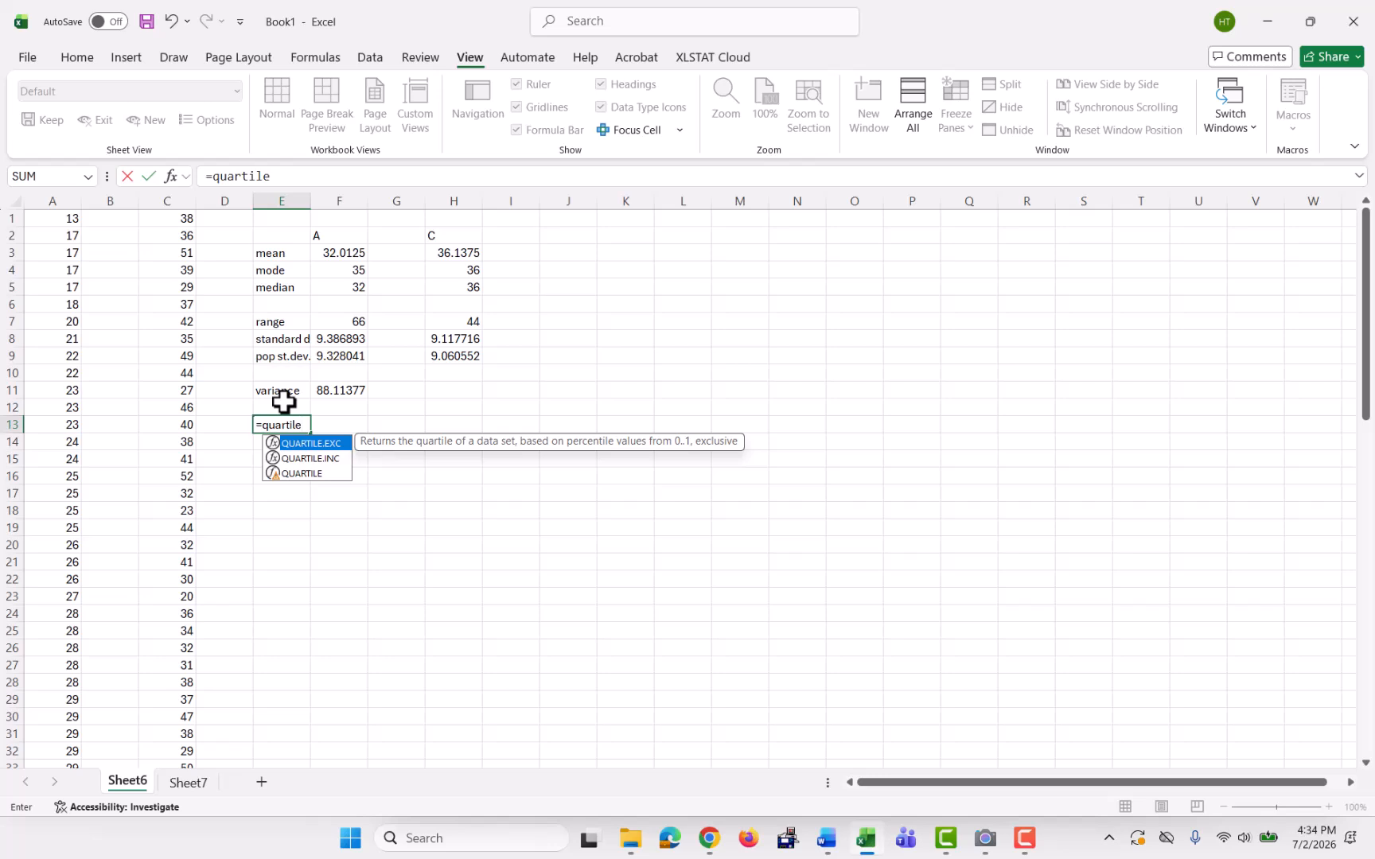
{"action": "type", "text": "("}
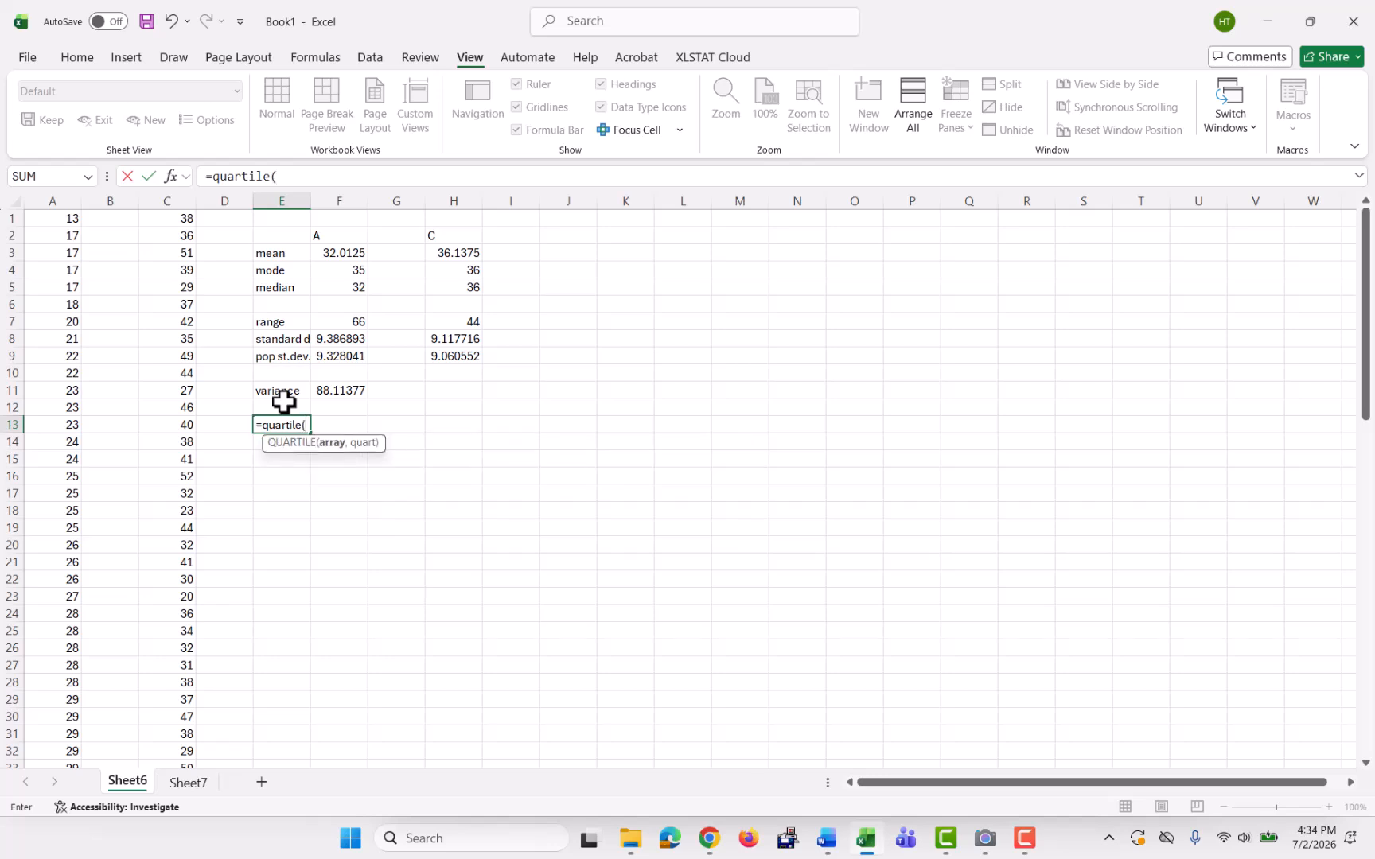
{"action": "type", "text": "a1:a80"}
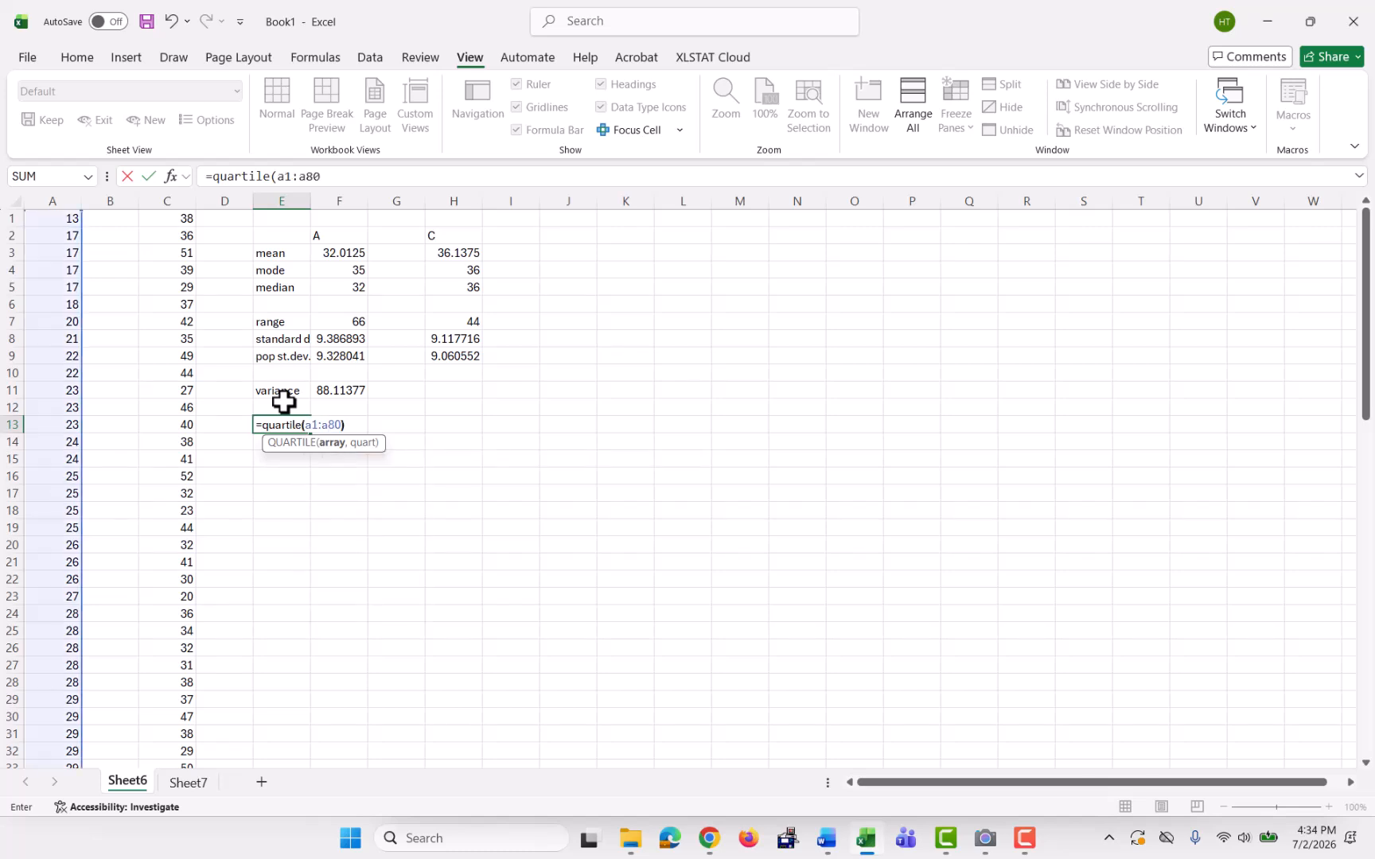
{"action": "type", "text": "),"}
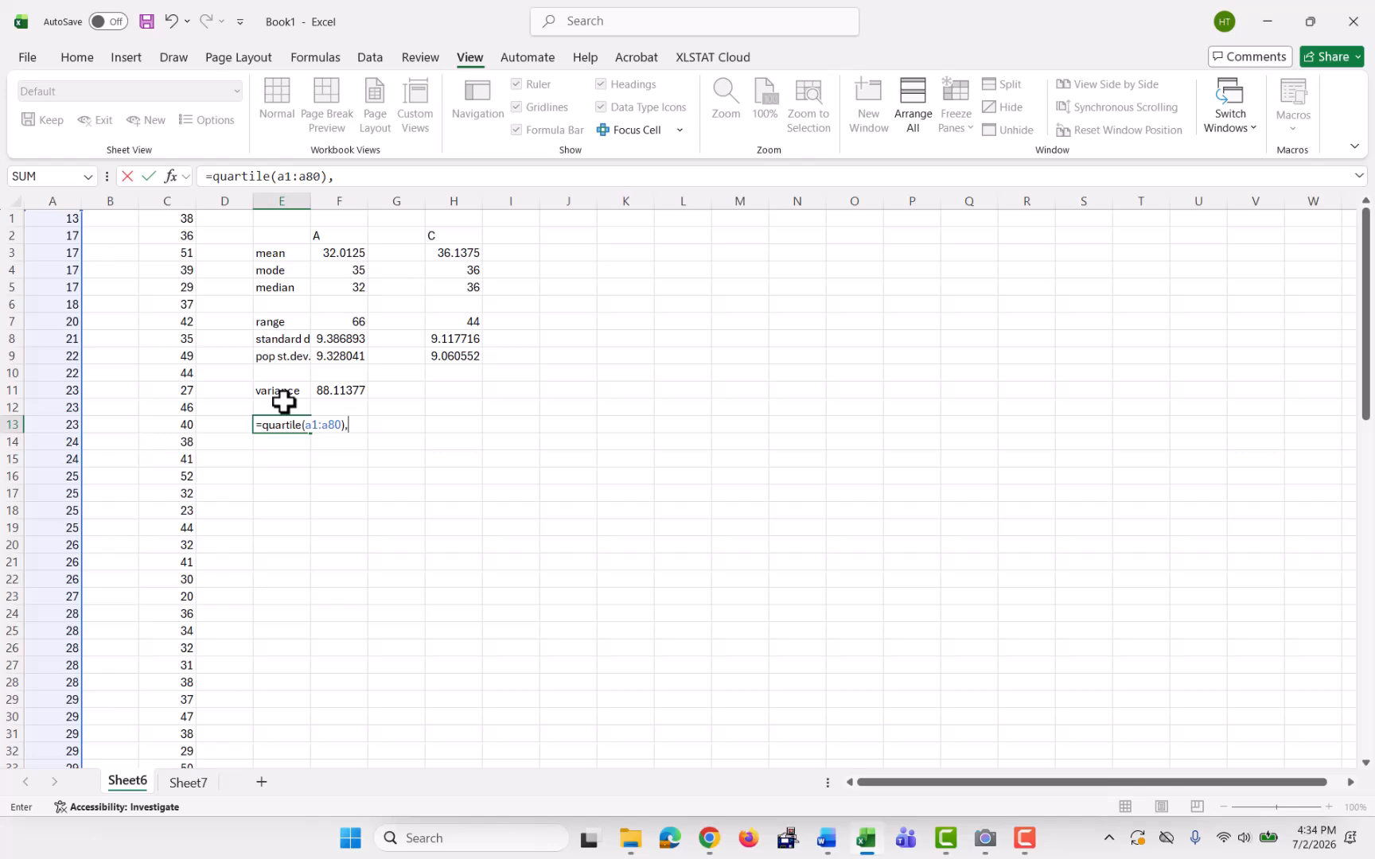
{"action": "key", "text": "BackSpace"}
{"action": "type", "text": ","}
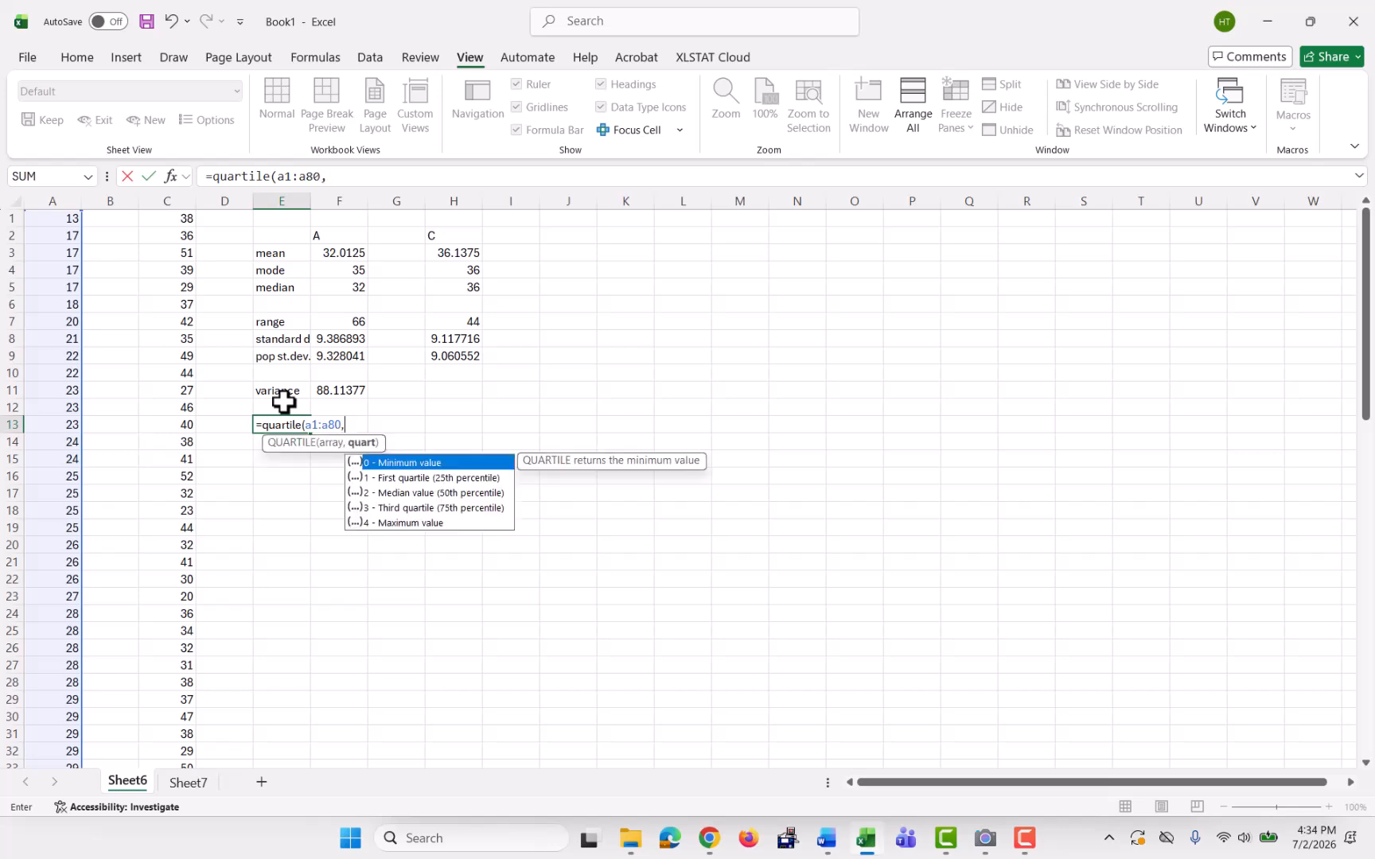
{"action": "key", "text": "Escape"}
{"action": "type", "text": "1)"}
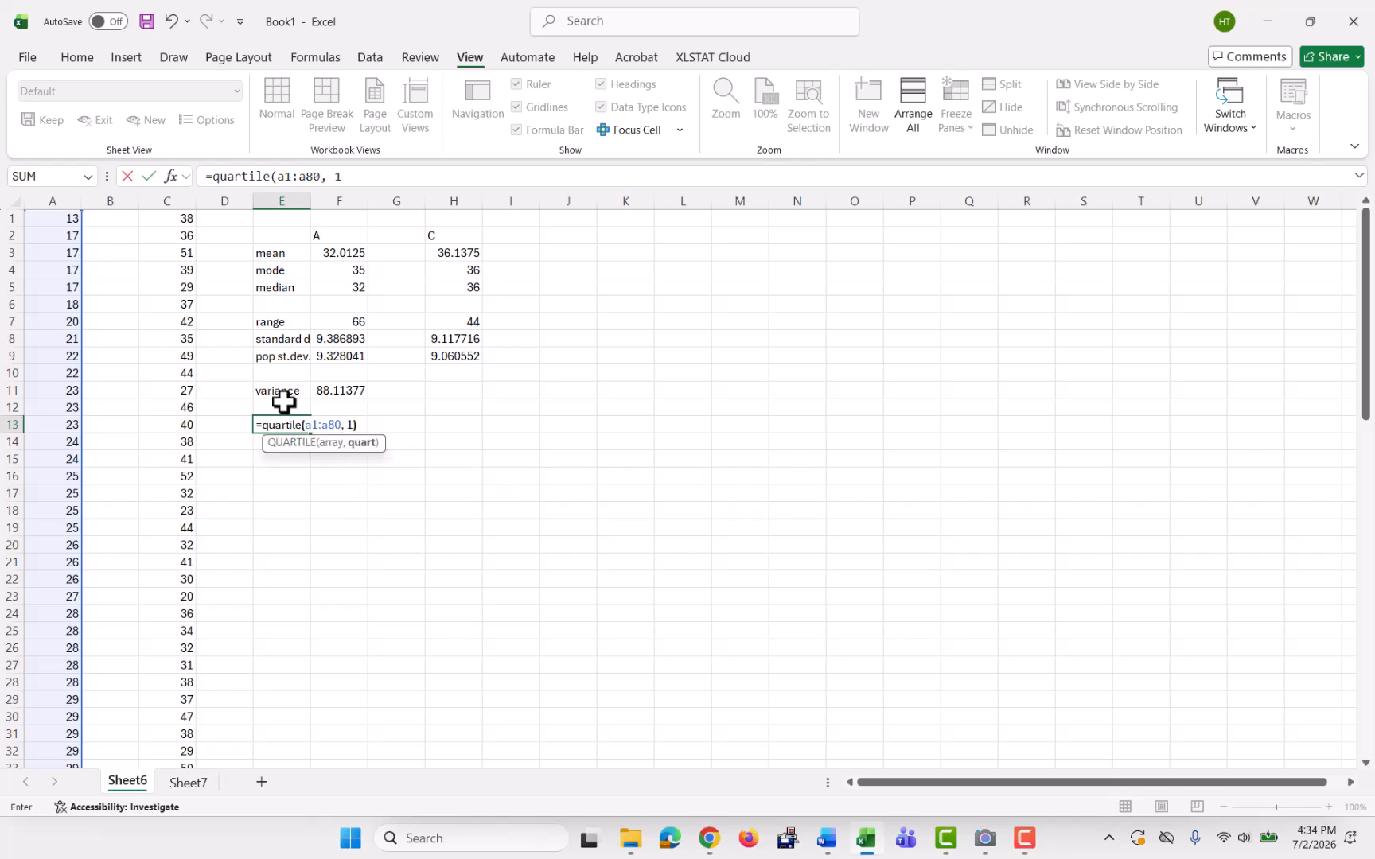
{"action": "key", "text": "Return"}
Calculate column A's third quartile in cell E14 with =quartile(a1:a80,3)
{"action": "type", "text": "="}
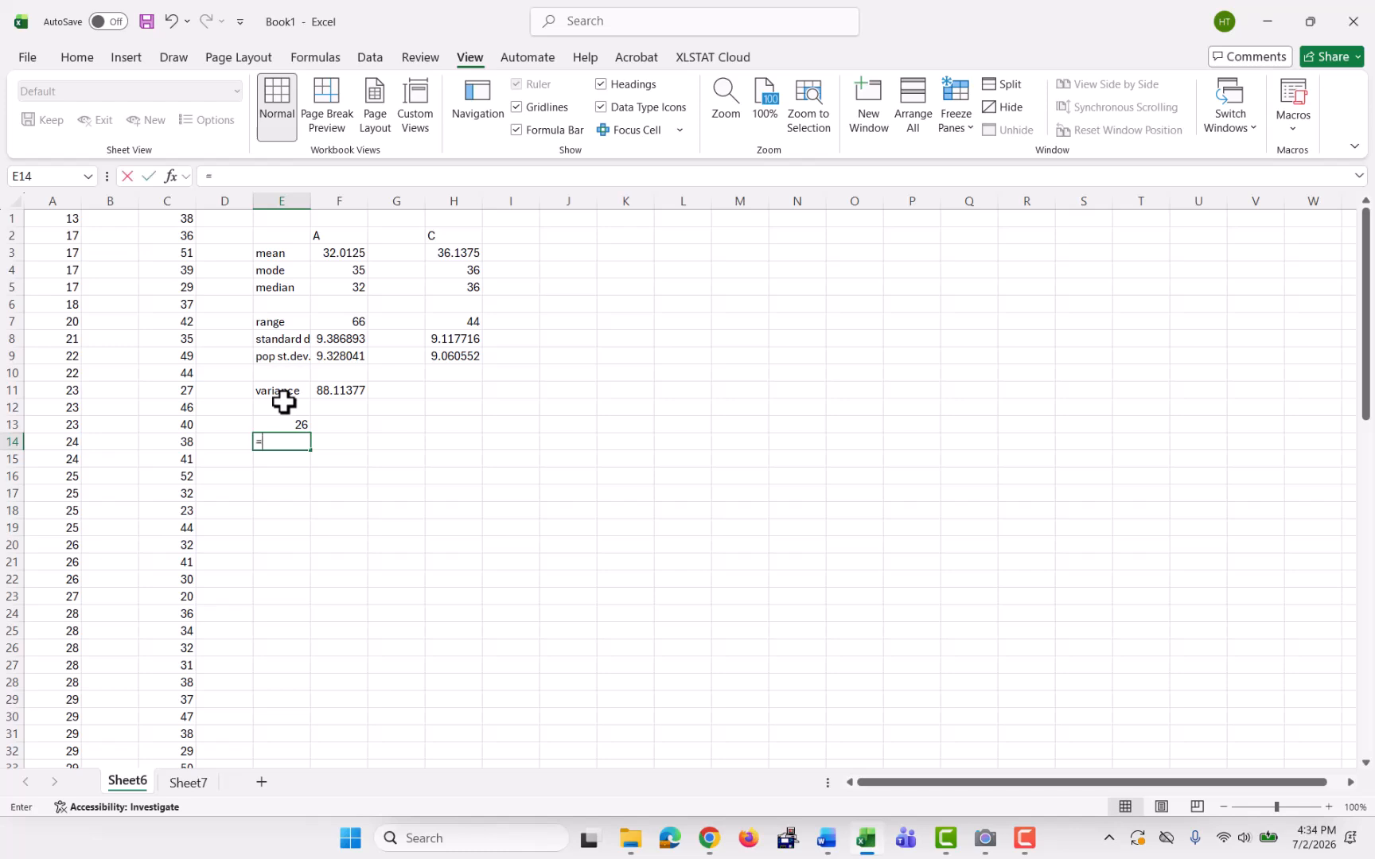
{"action": "type", "text": "quart"}
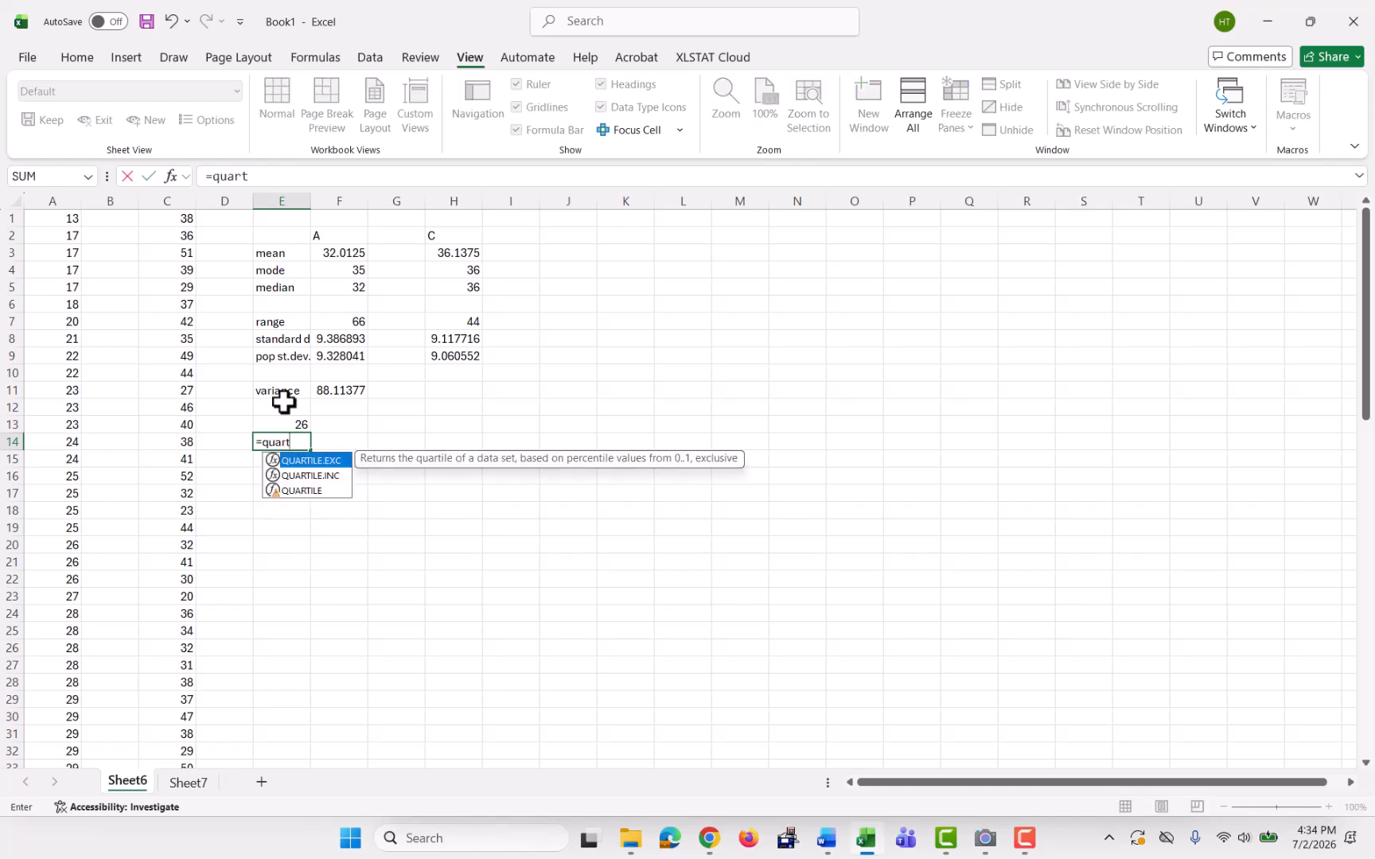
{"action": "type", "text": "ile("}
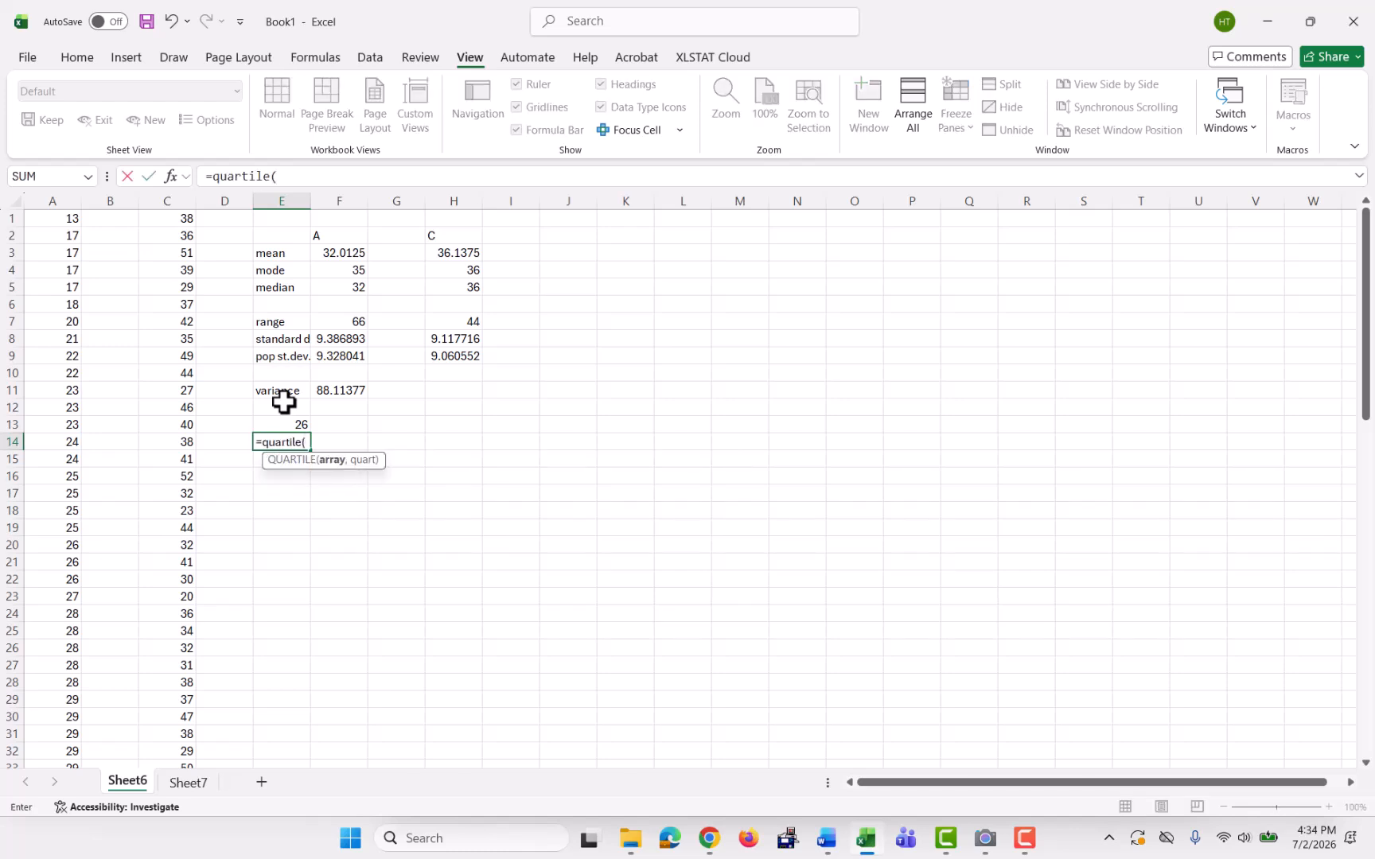
{"action": "type", "text": "a1:a80,3)"}
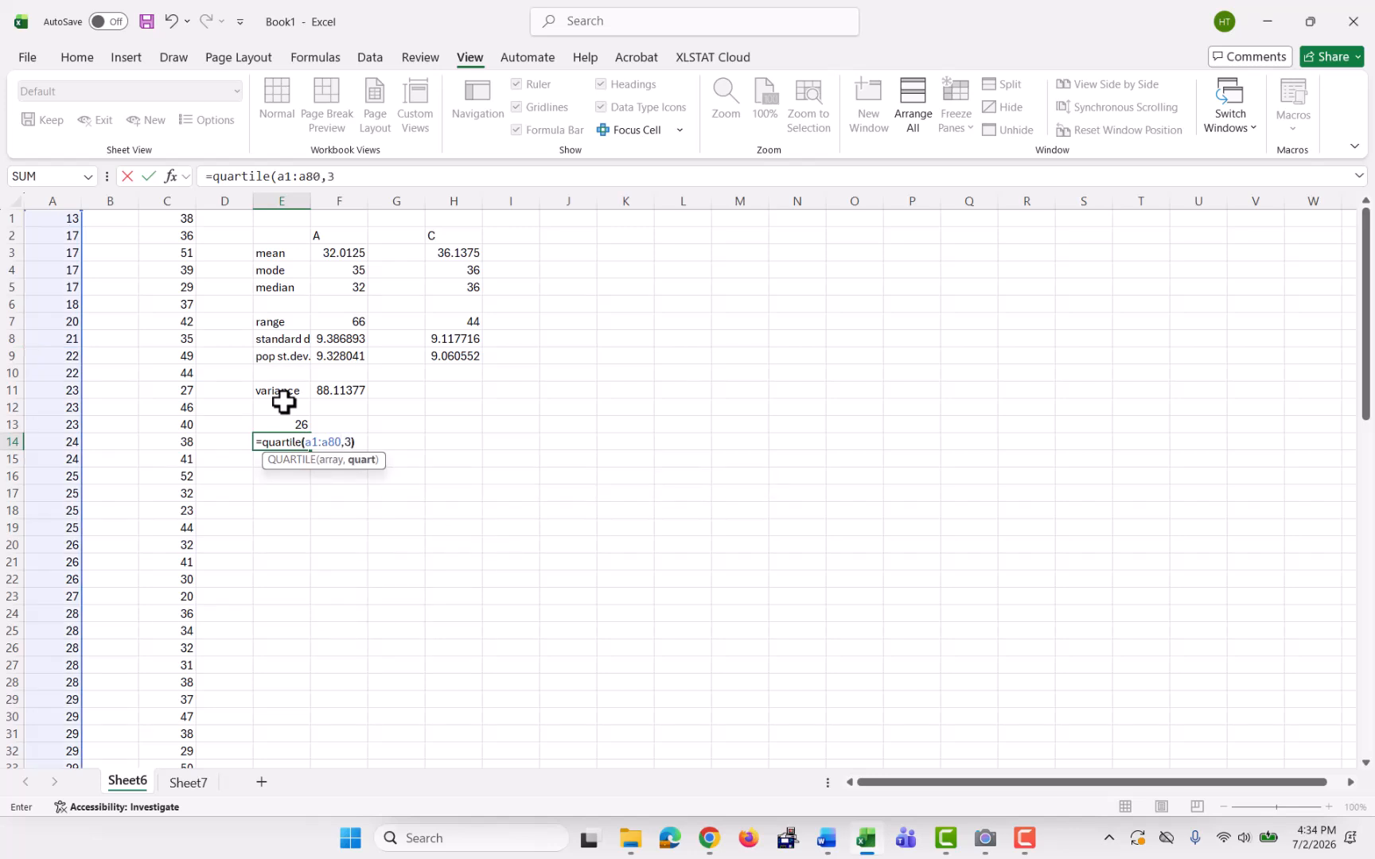
{"action": "key", "text": "Return"}
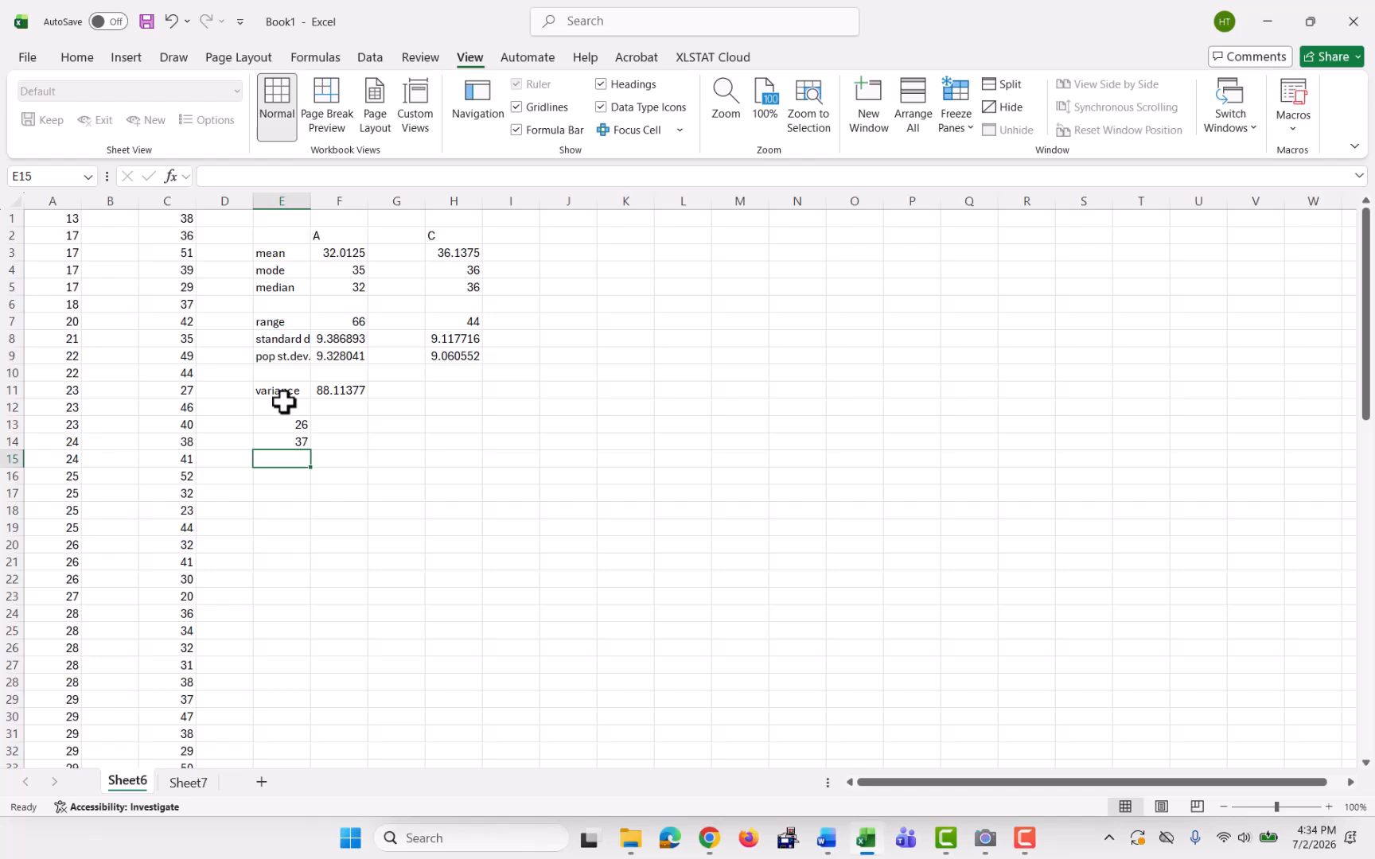
Calculate column A's second quartile in cell E15 with =quartile(a1:a80,2)
{"action": "type", "text": "=quart"}
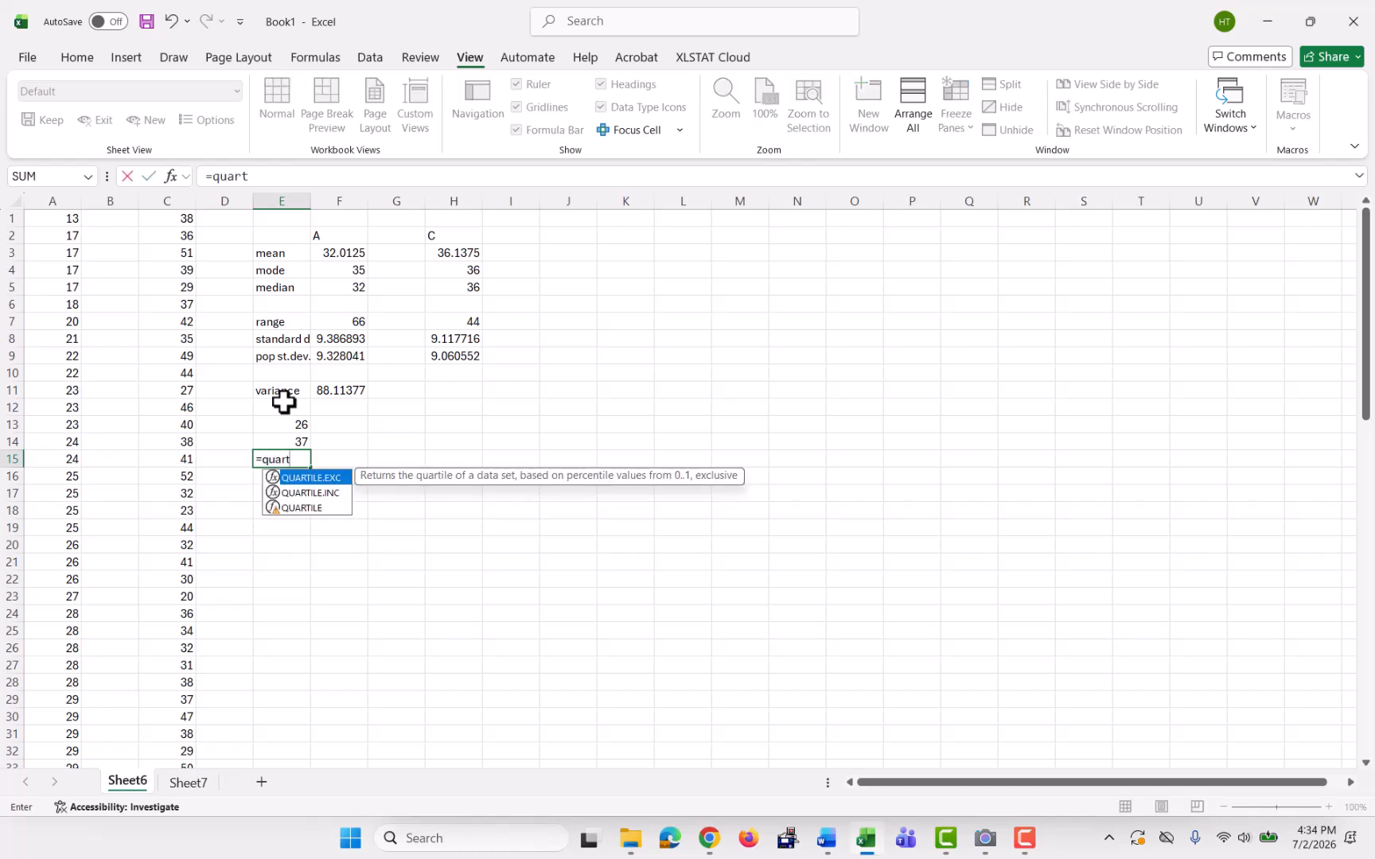
{"action": "type", "text": "ile(a"}
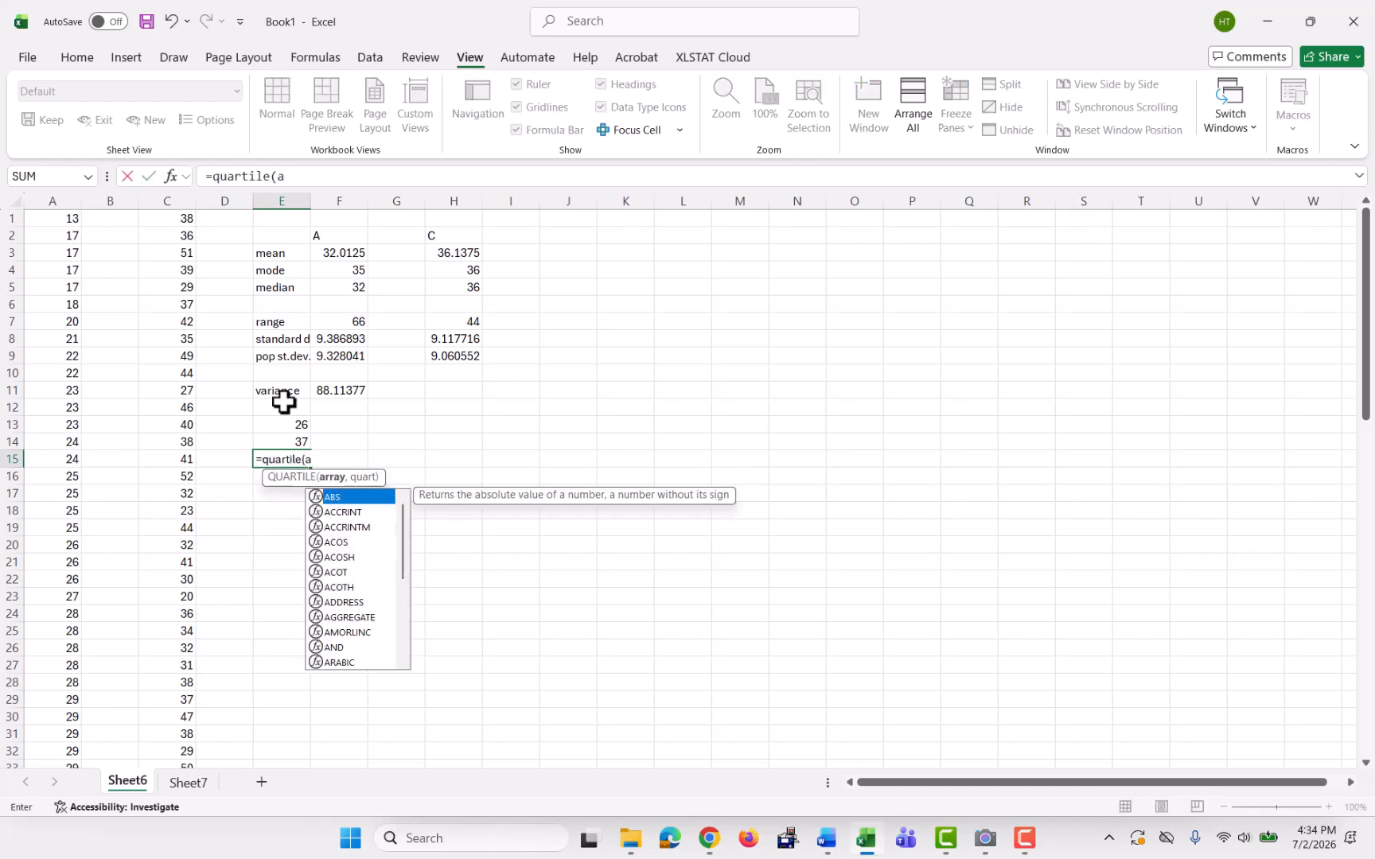
{"action": "type", "text": "1:a80,2)"}
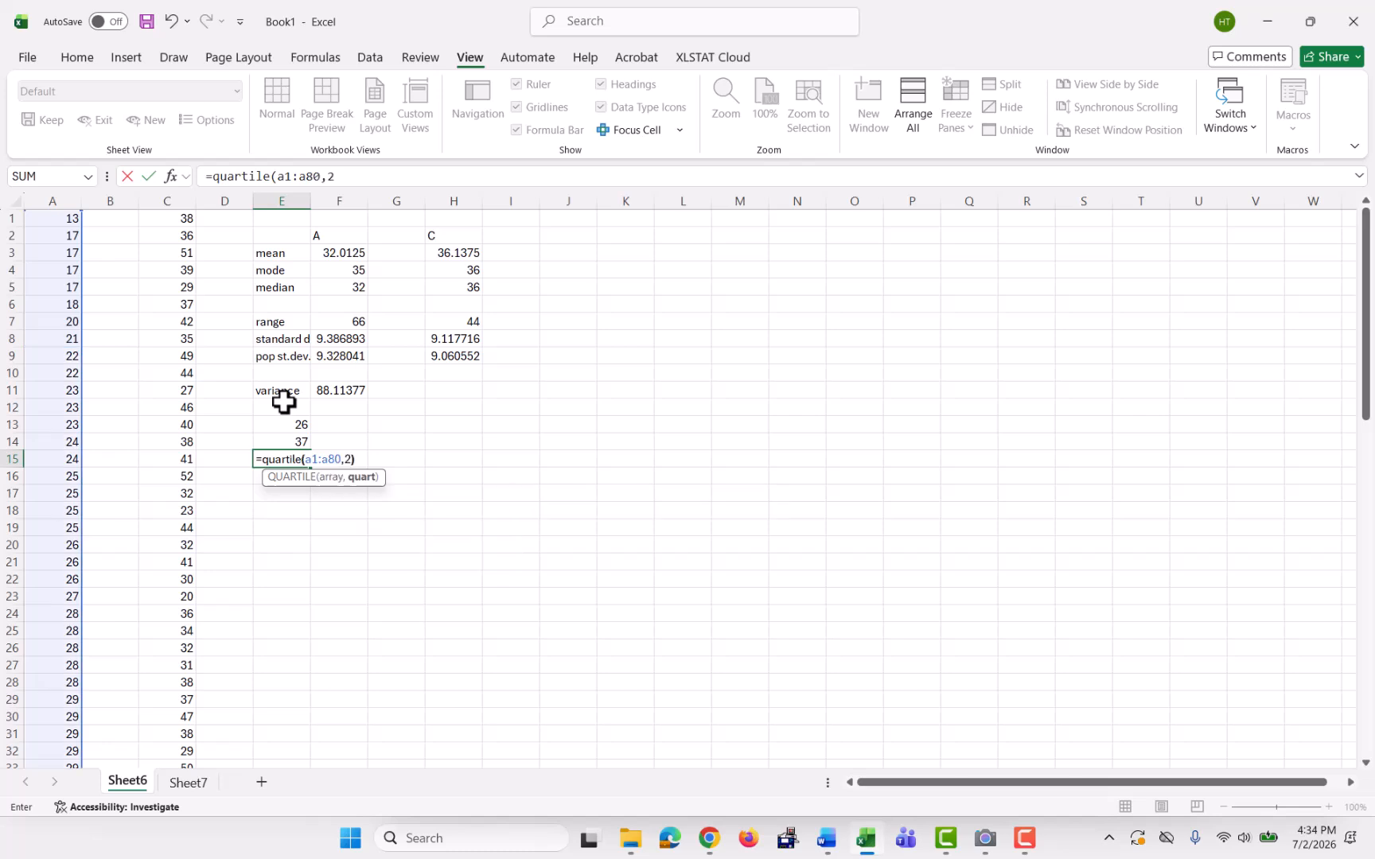
{"action": "key", "text": "Return"}
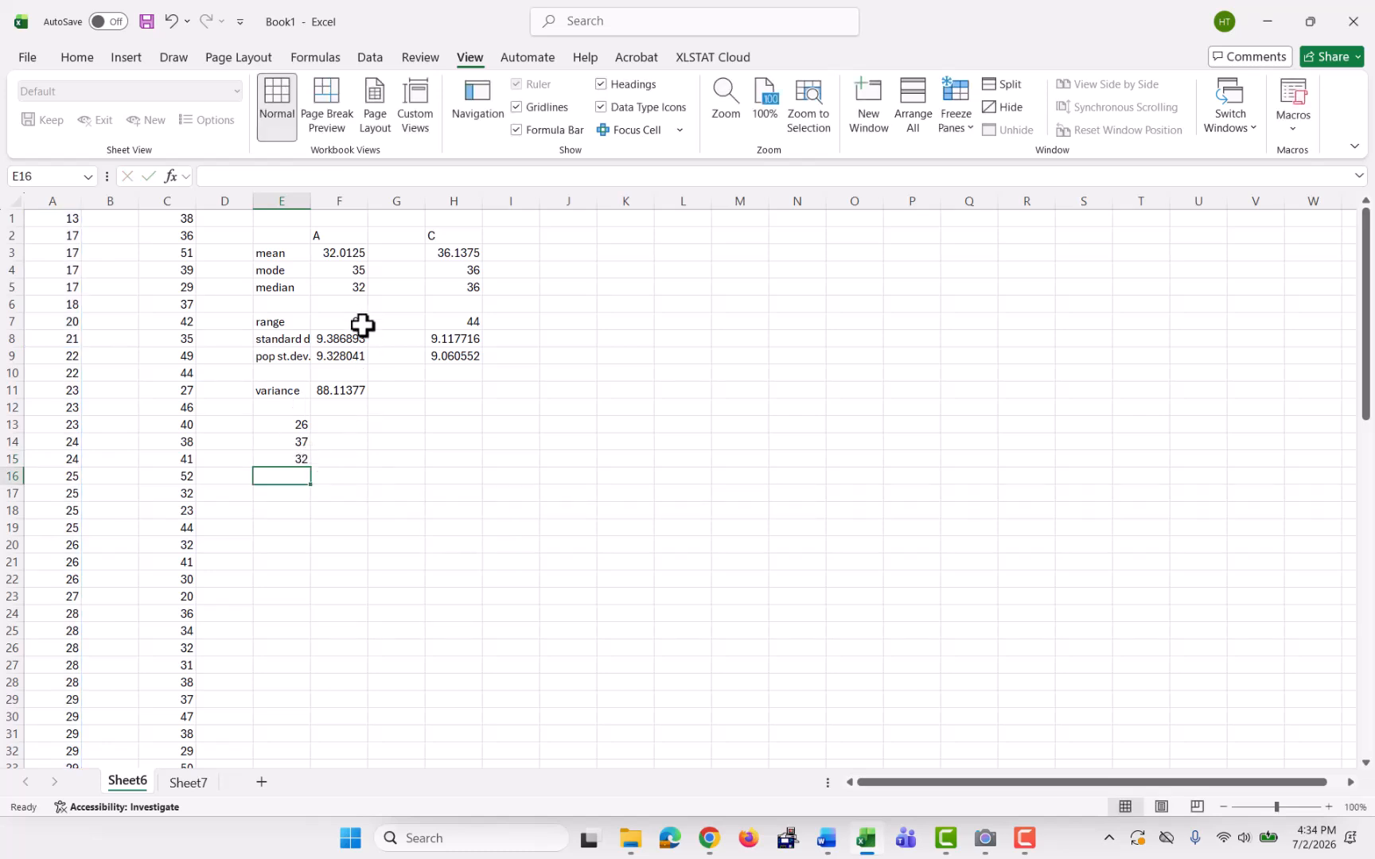
Compare the median in F5 with the second quartile in E15, and review the formulas of column A's statistics from the mean to the quartiles
{"action": "left_click", "coordinate": [348, 288]}
{"action": "left_click", "coordinate": [300, 460]}
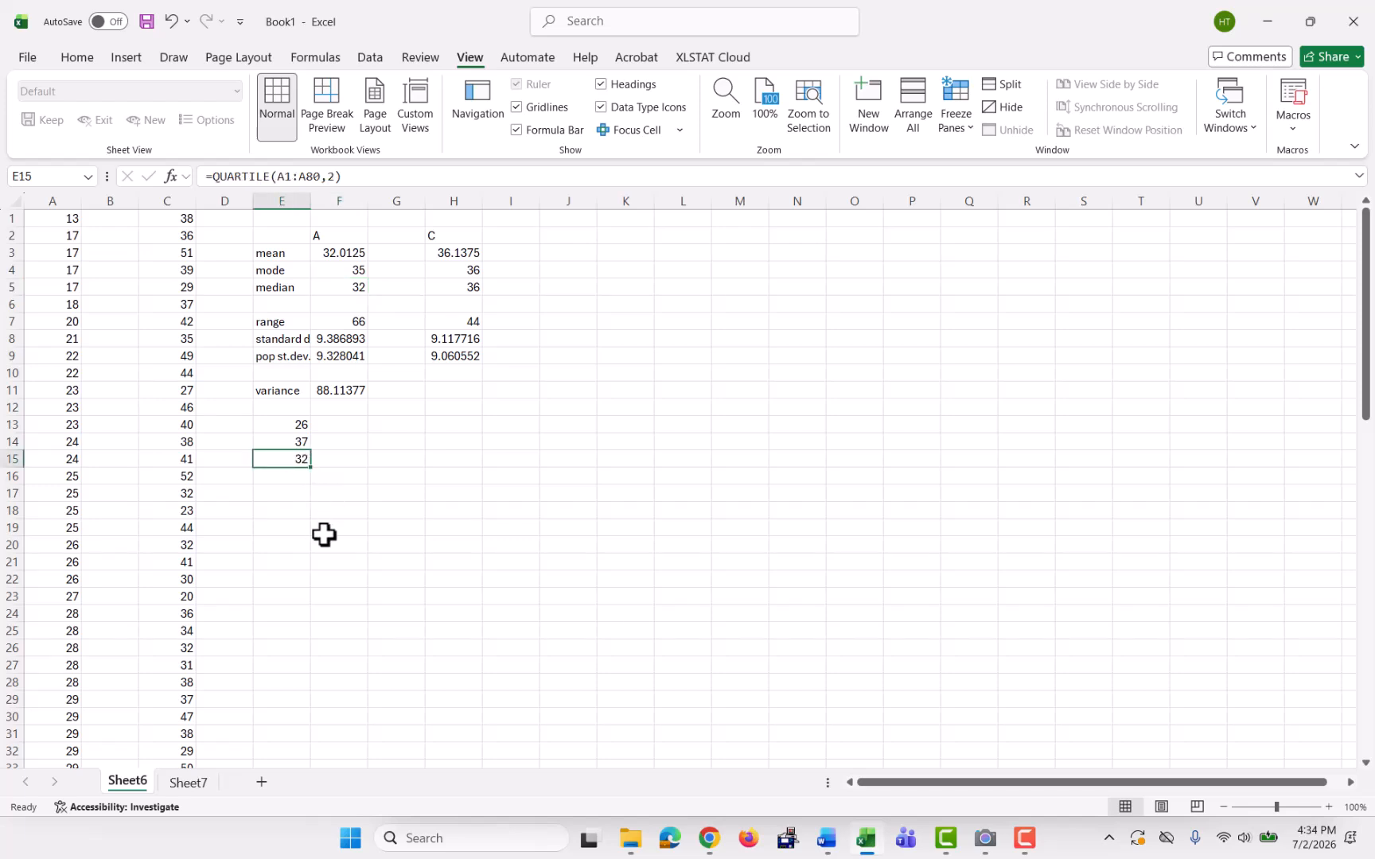
{"action": "left_click", "coordinate": [565, 275]}
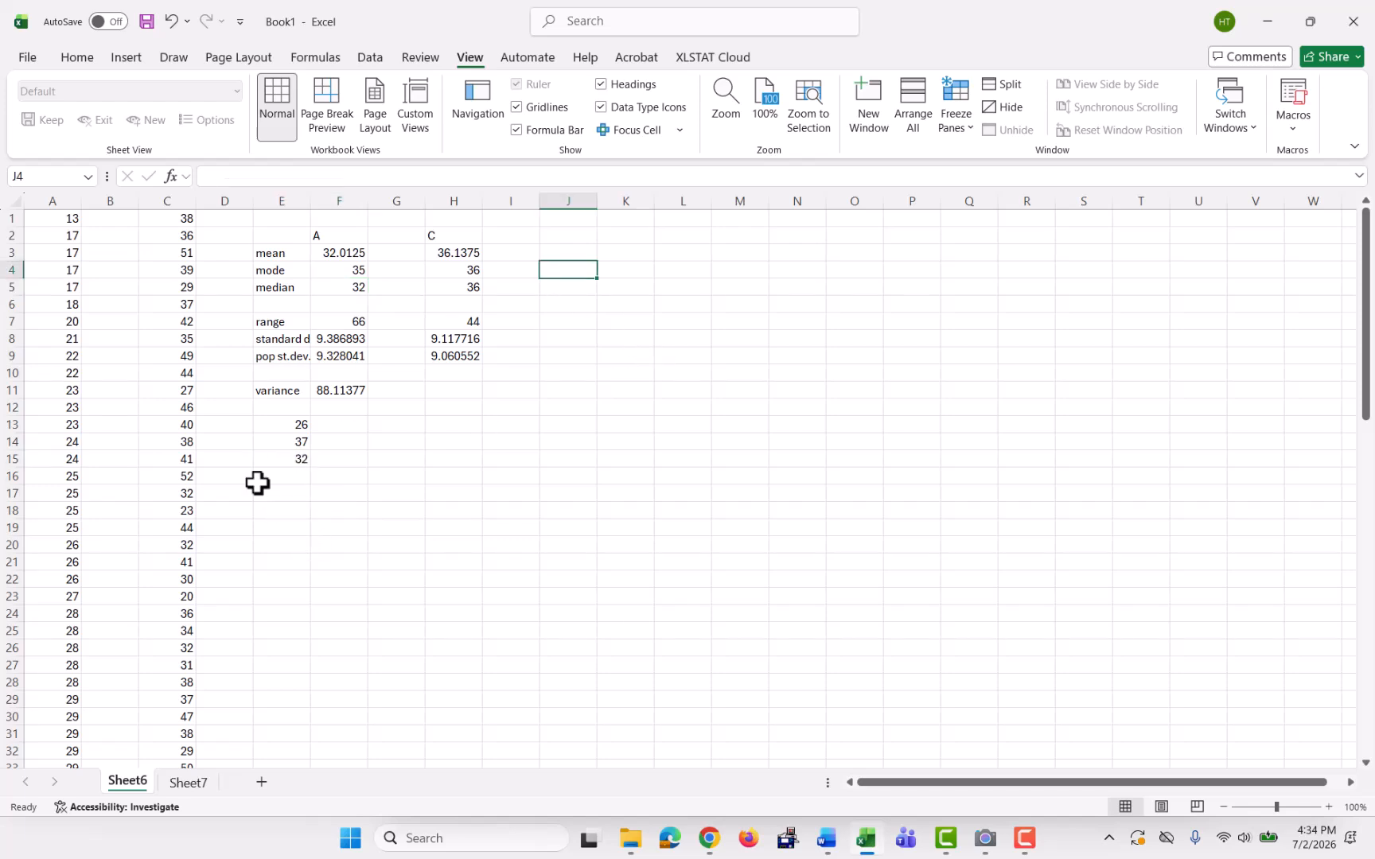
{"action": "left_click_drag", "start_coordinate": [267, 251], "coordinate": [275, 372]}
{"action": "left_click", "coordinate": [338, 251]}
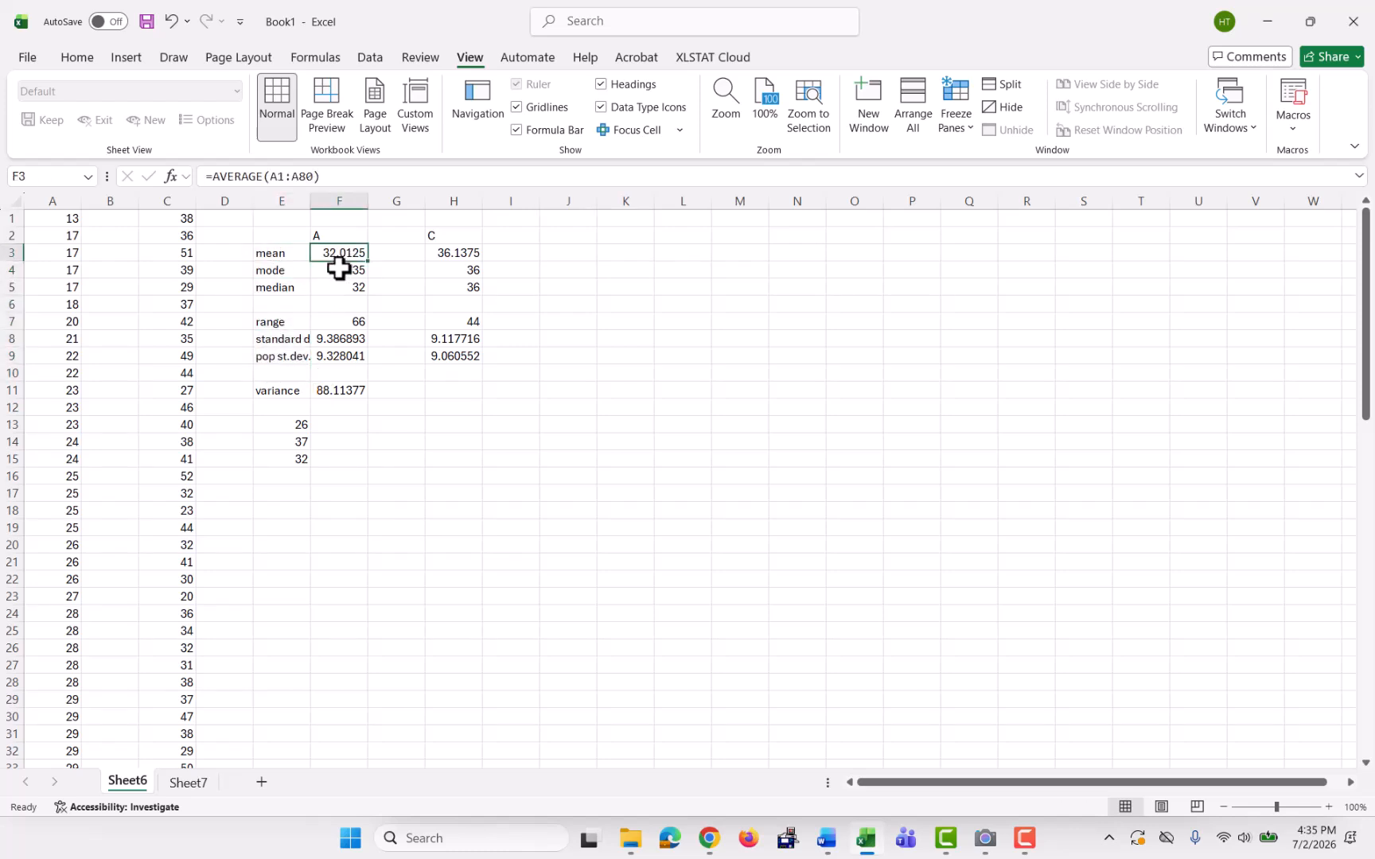
{"action": "left_click", "coordinate": [339, 271]}
{"action": "left_click", "coordinate": [335, 288]}
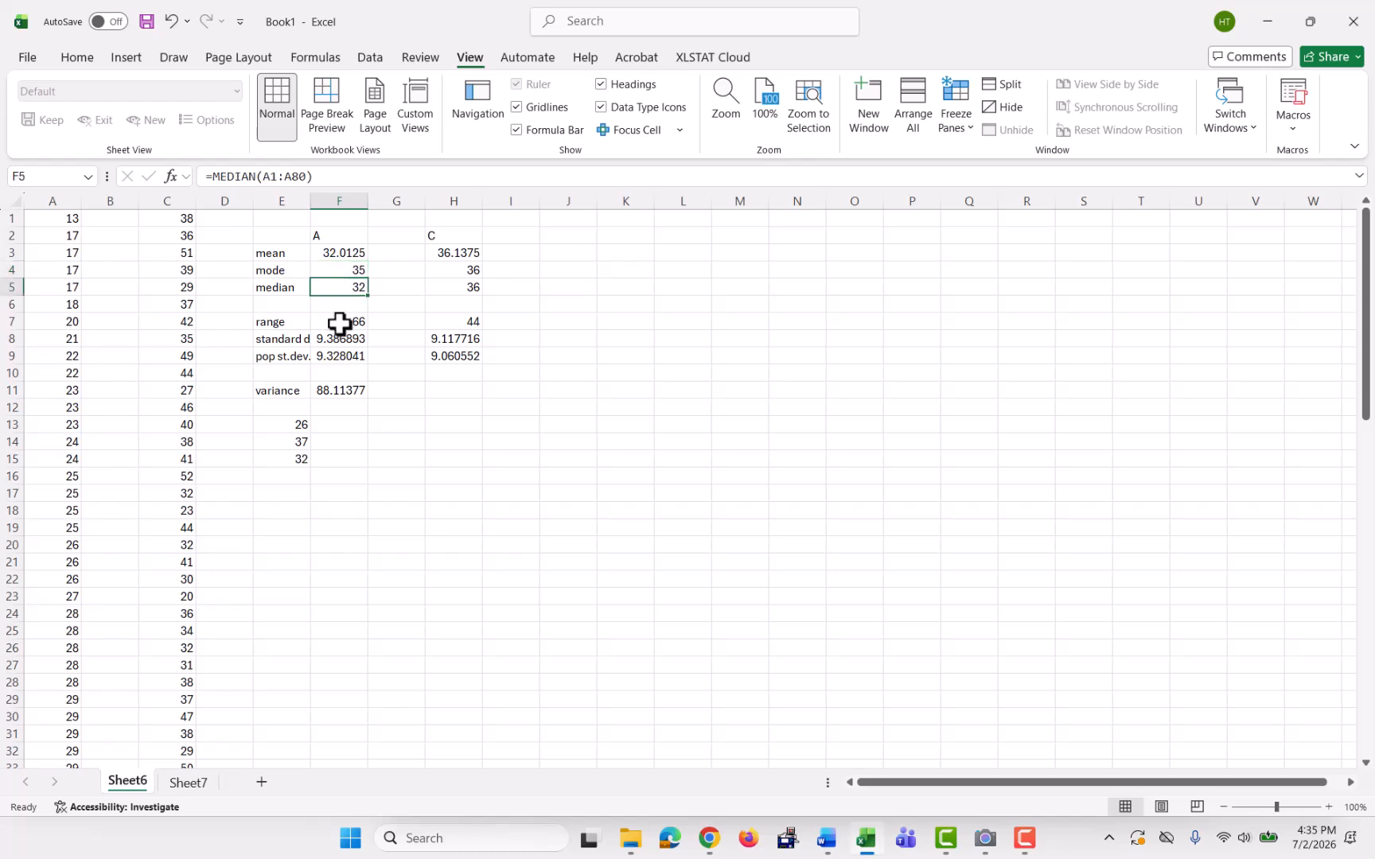
{"action": "left_click", "coordinate": [339, 323]}
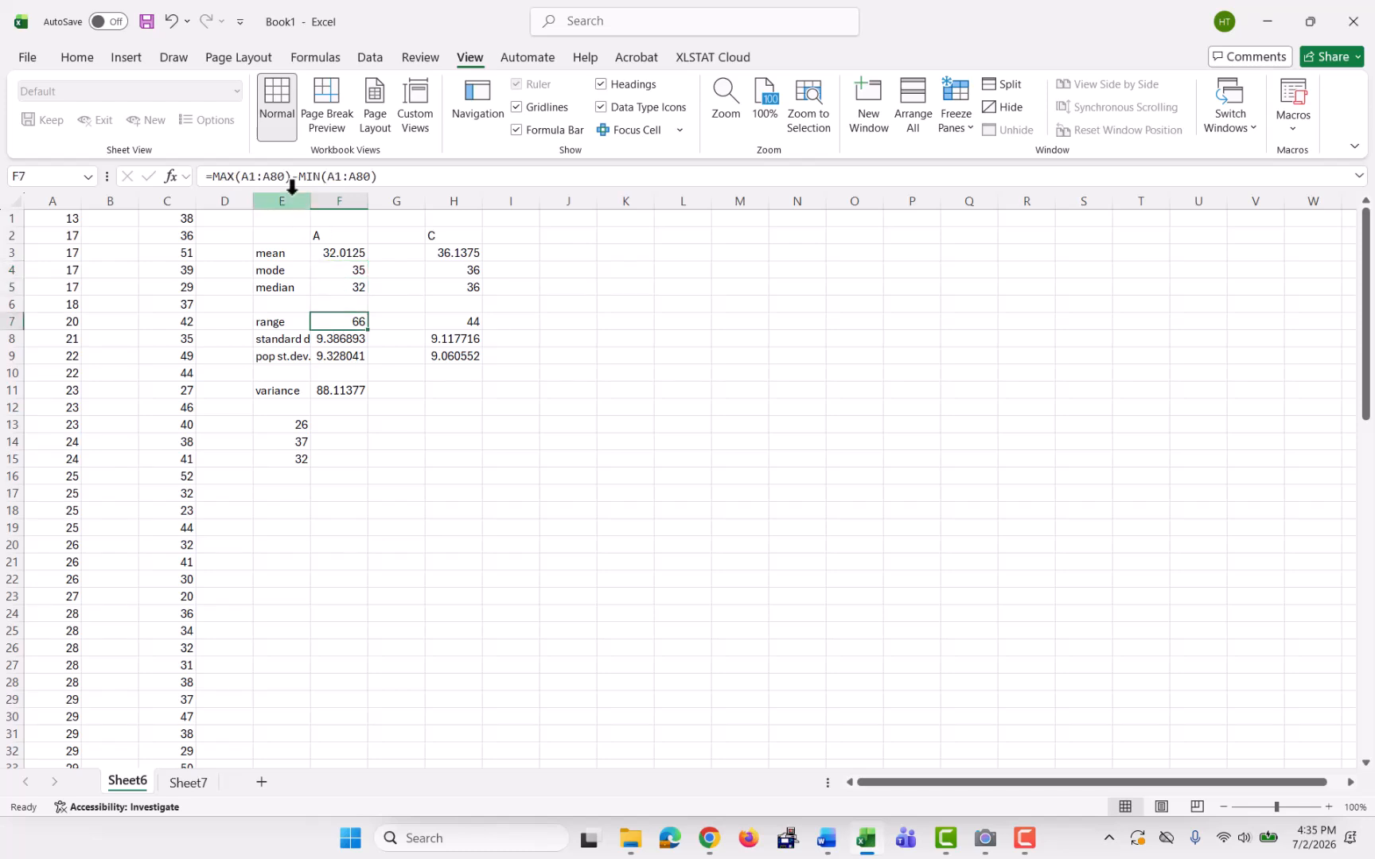
{"action": "left_click", "coordinate": [339, 342]}
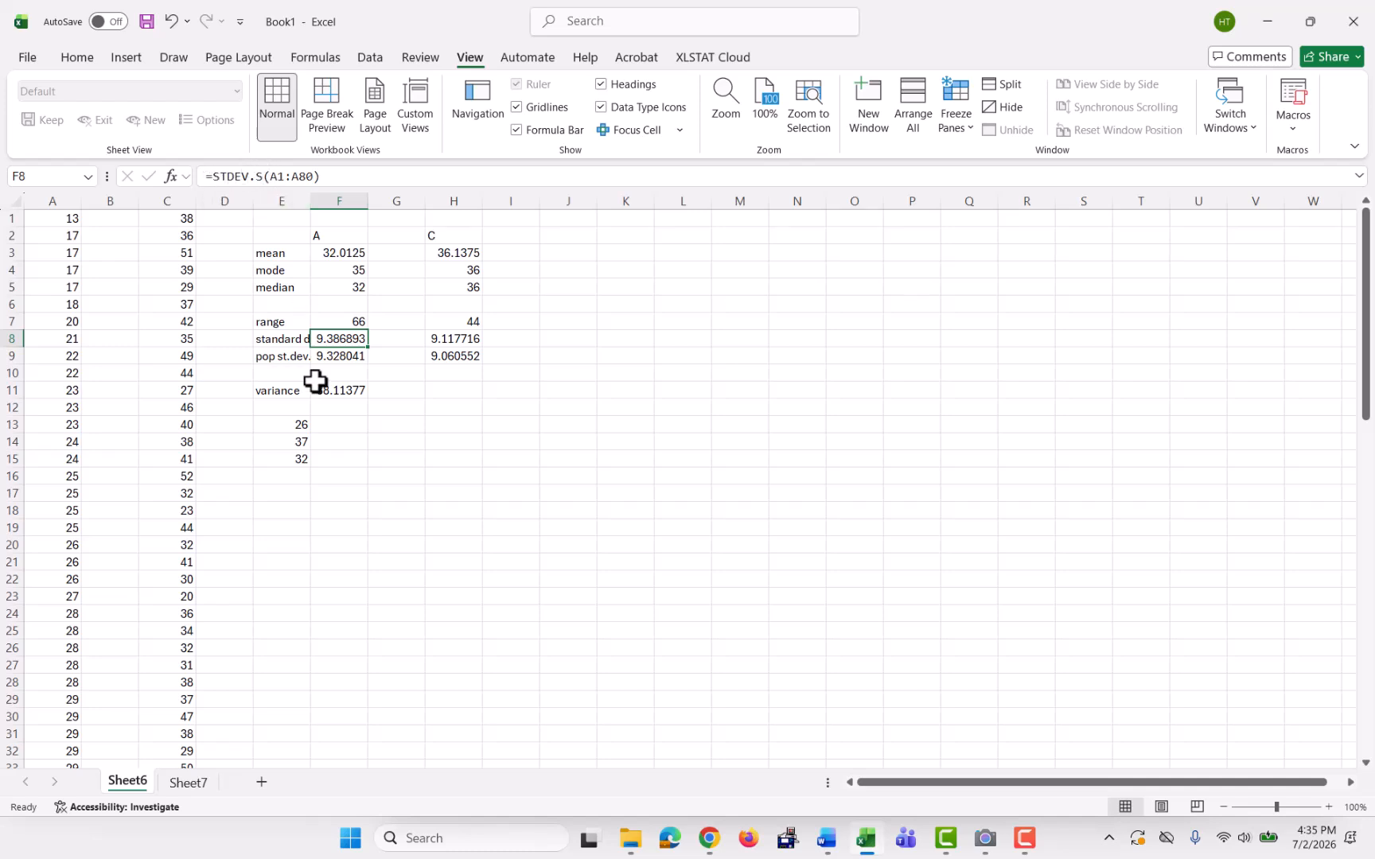
{"action": "left_click", "coordinate": [340, 355]}
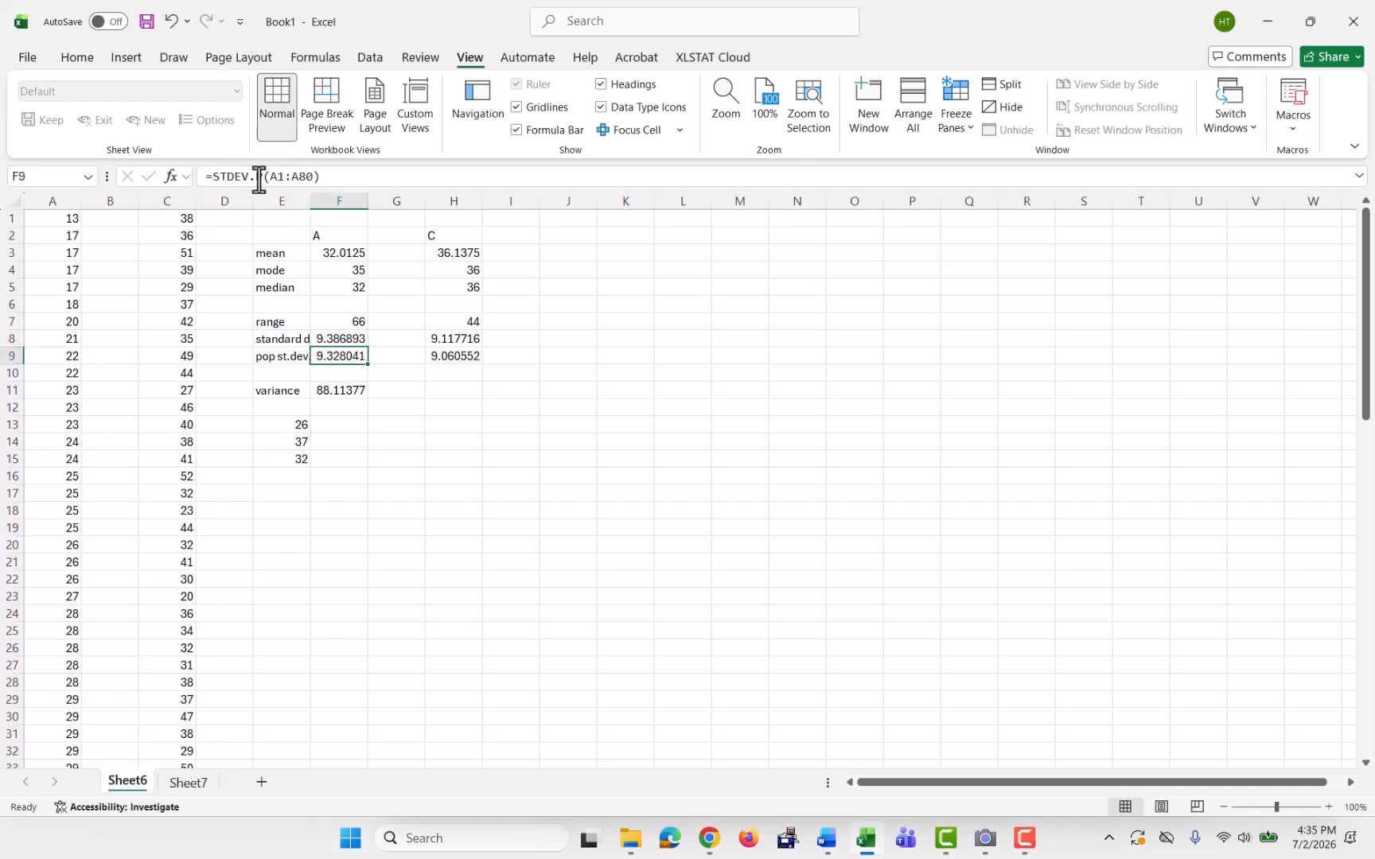
{"action": "left_click", "coordinate": [343, 393]}
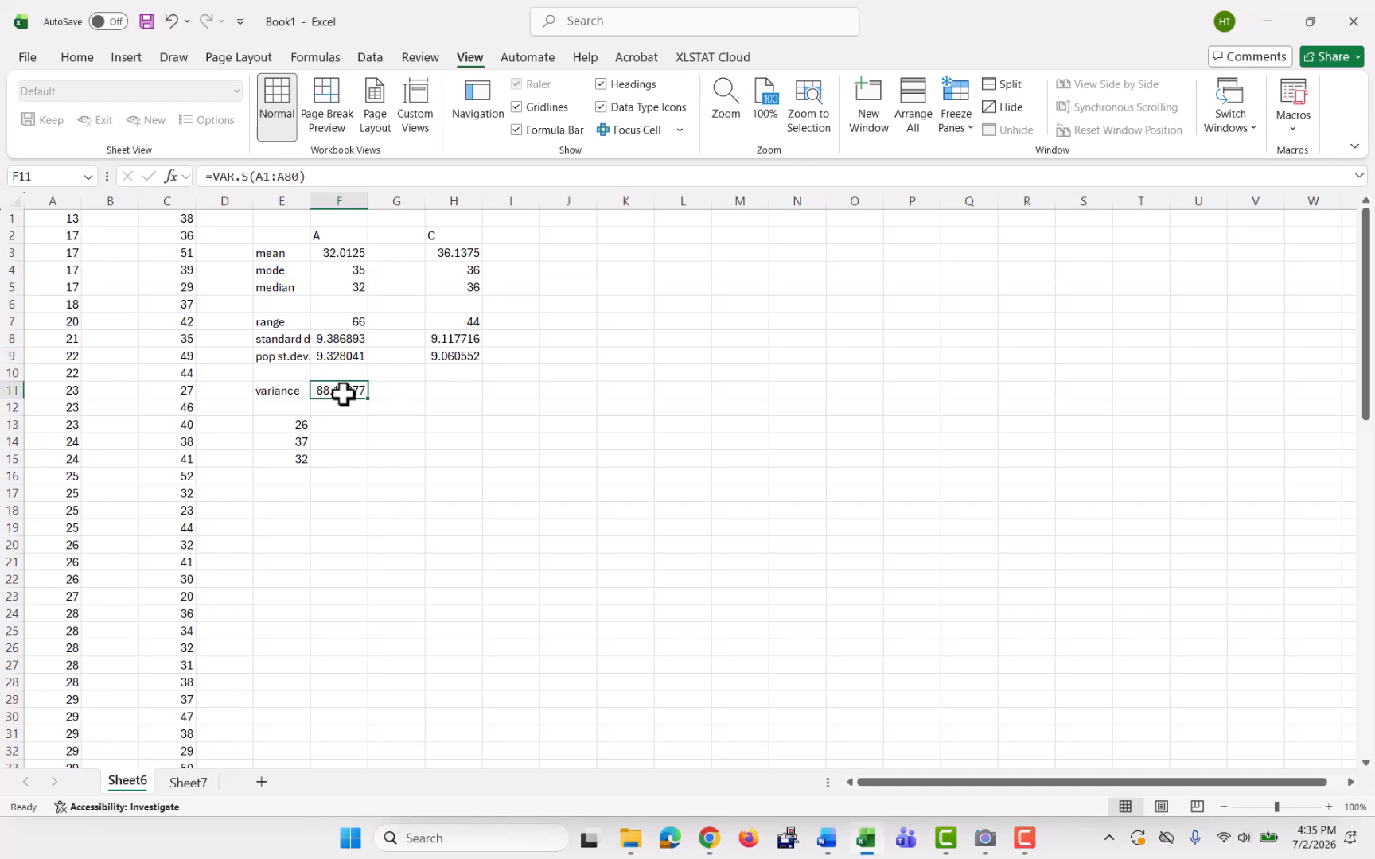
{"action": "left_click", "coordinate": [290, 428]}
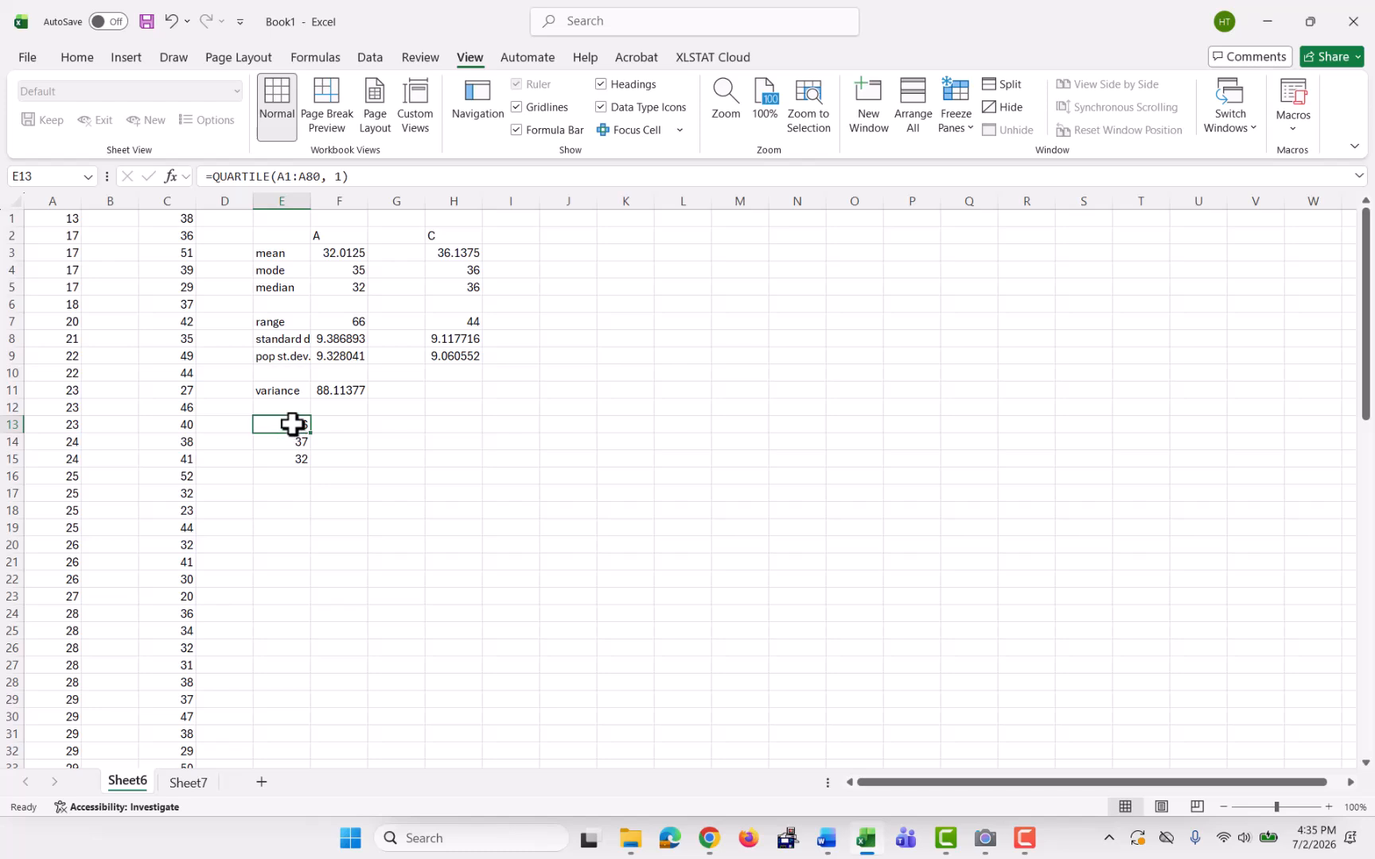
{"action": "left_click", "coordinate": [285, 442]}
{"action": "left_click", "coordinate": [291, 476]}
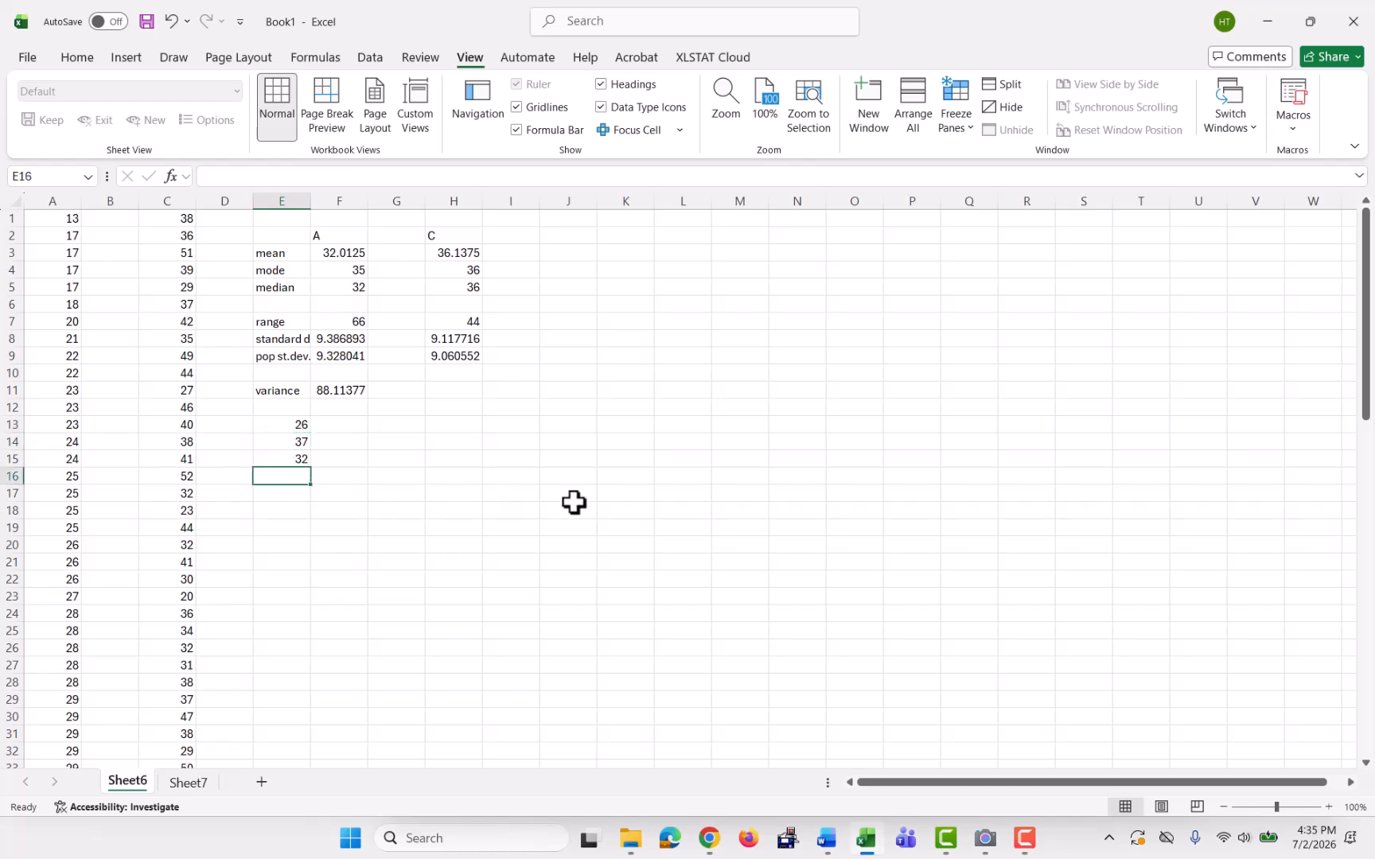
{"action": "left_click", "coordinate": [609, 283]}
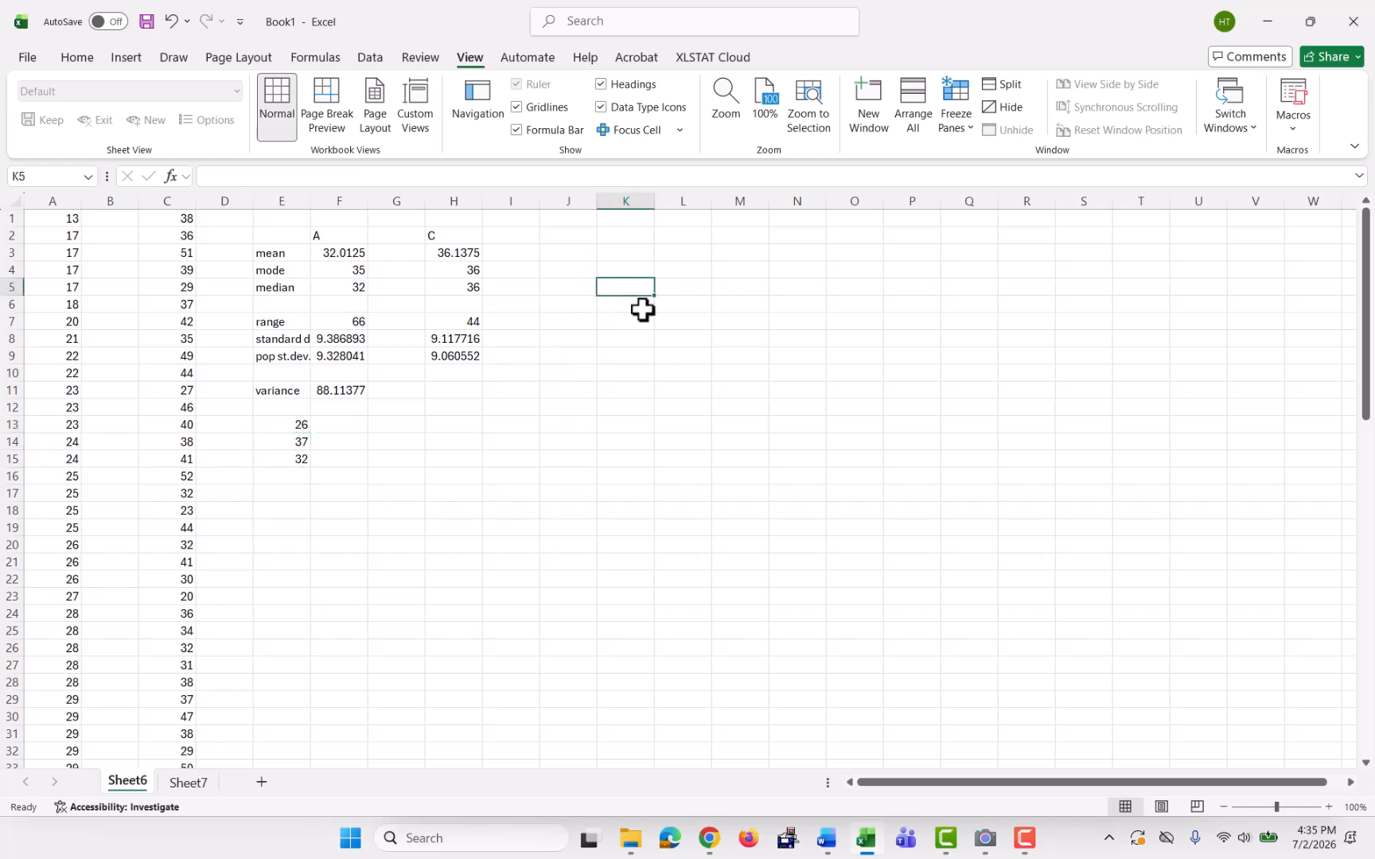
Open the Descriptive Statistics tool of Data Analysis and set its input range to a1:a80
{"action": "left_click", "coordinate": [368, 57]}
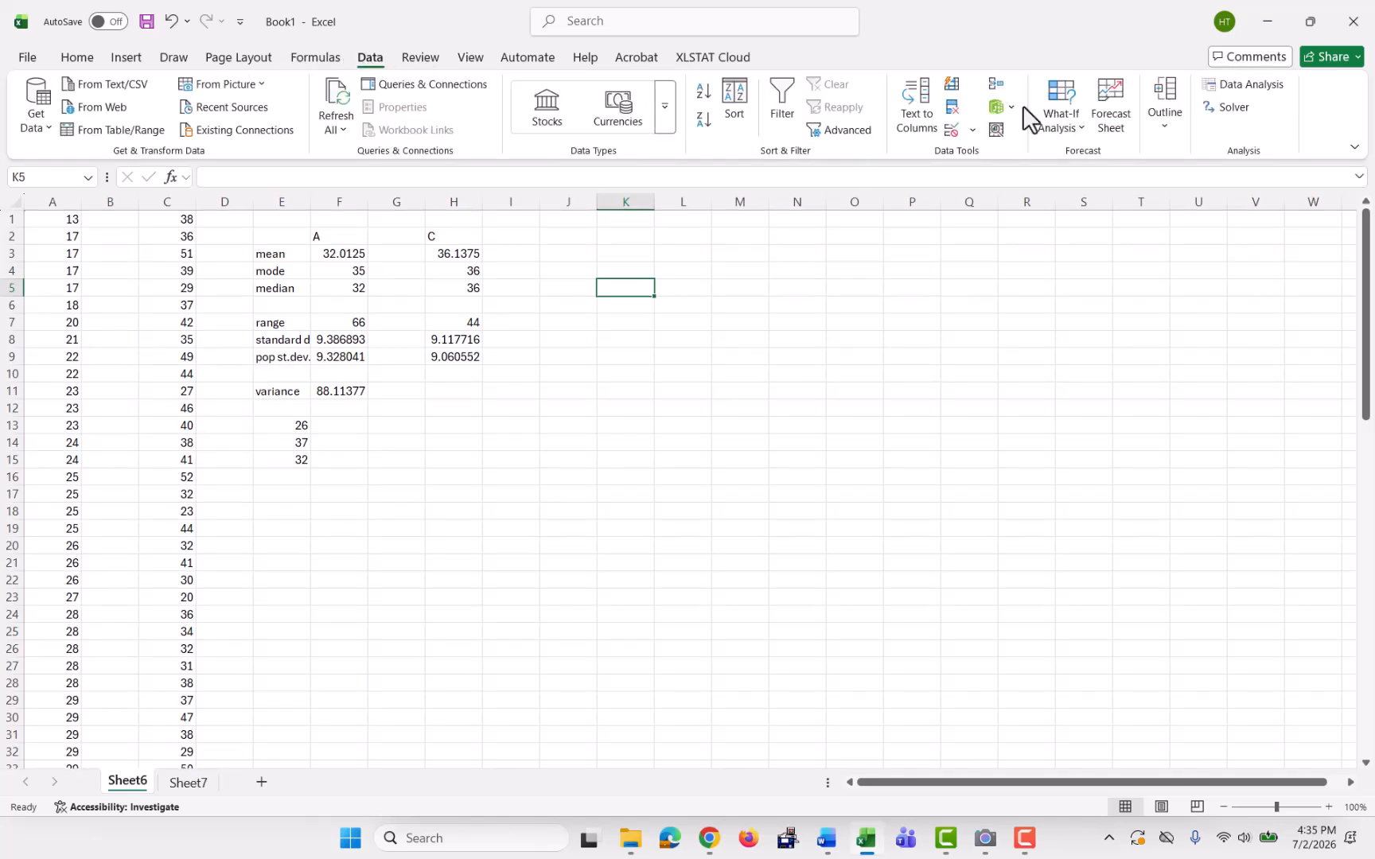
{"action": "left_click", "coordinate": [1247, 80]}
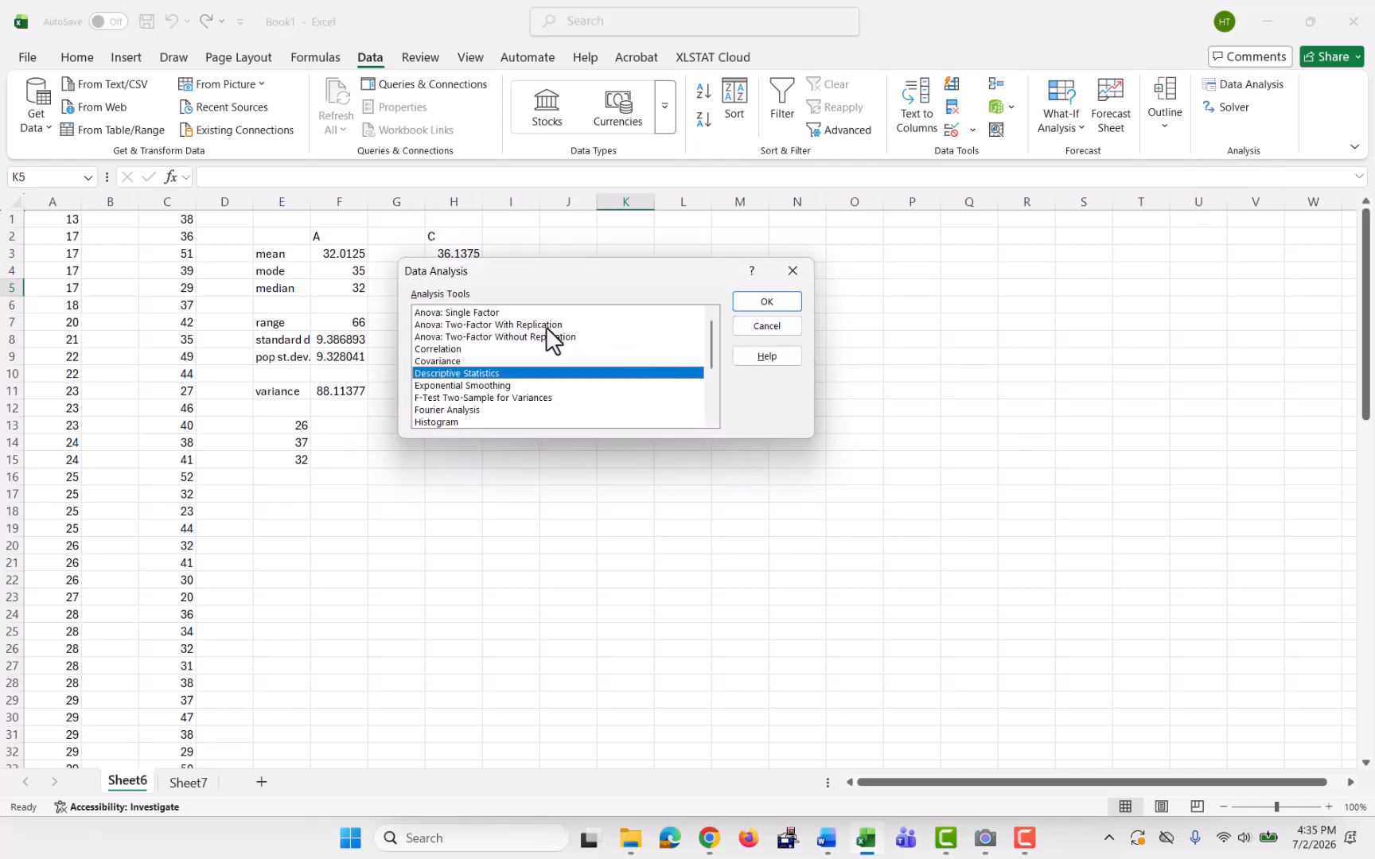
{"action": "left_click_drag", "start_coordinate": [565, 274], "coordinate": [684, 270]}
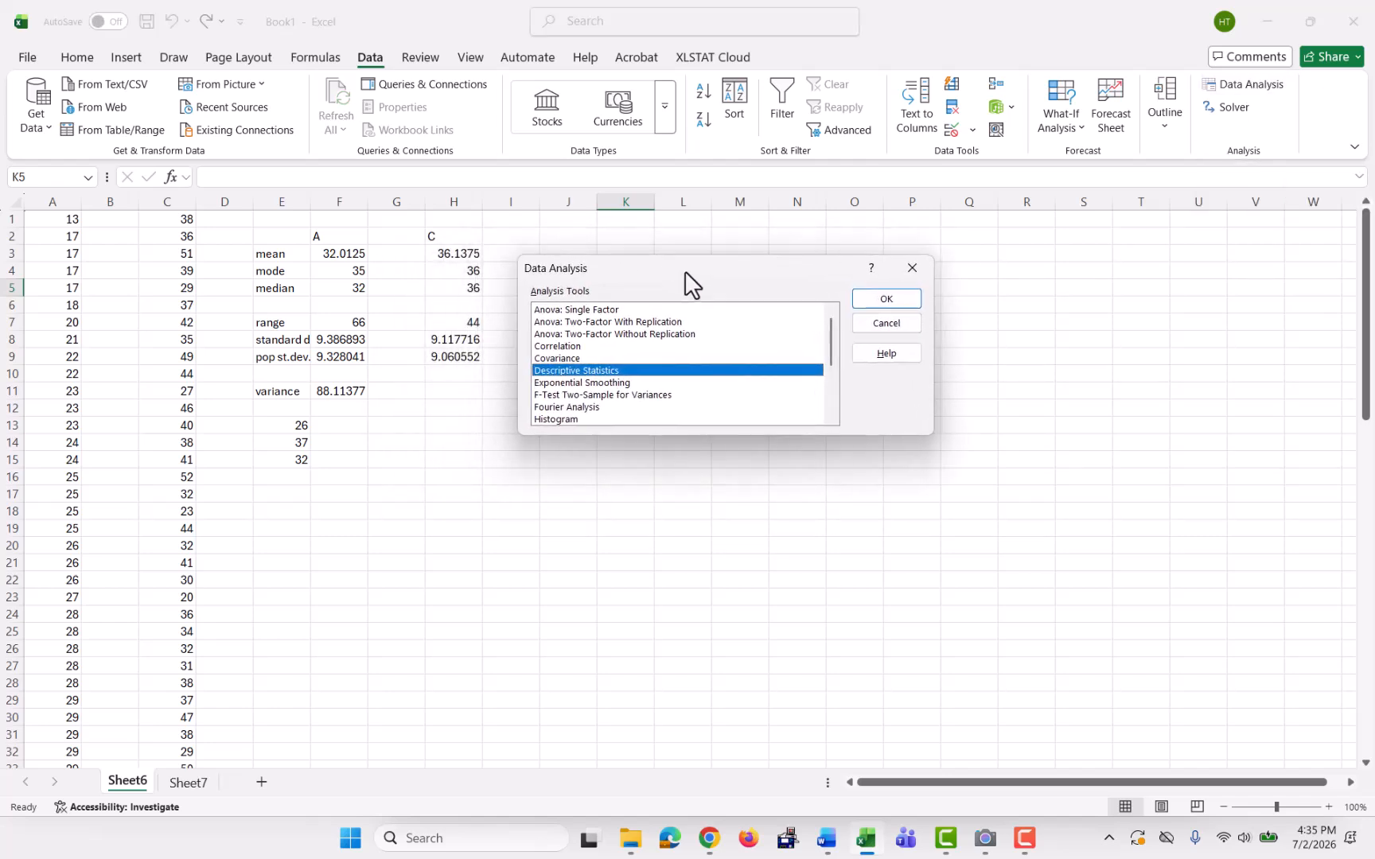
{"action": "left_click", "coordinate": [890, 298]}
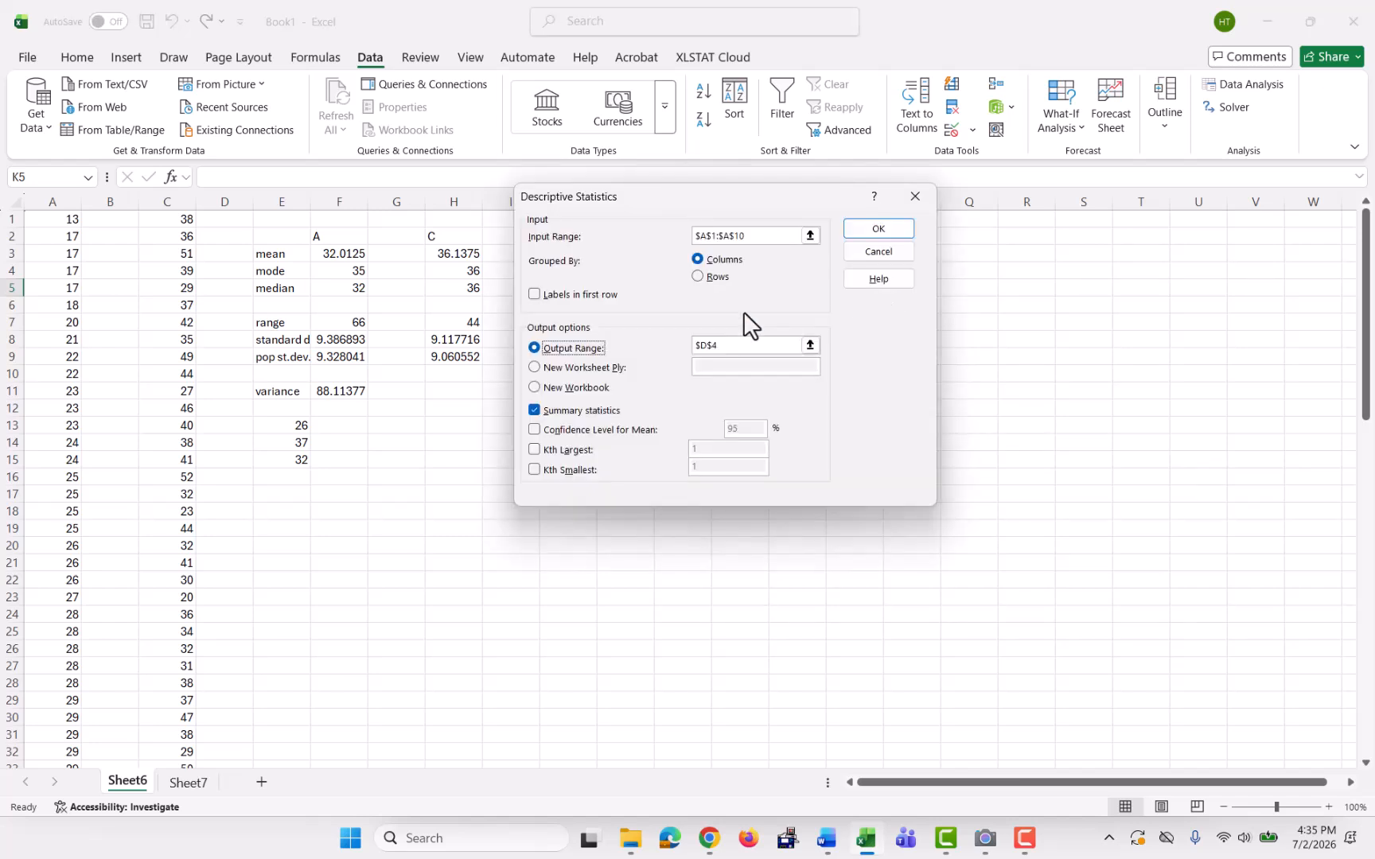
{"action": "left_click", "coordinate": [810, 236]}
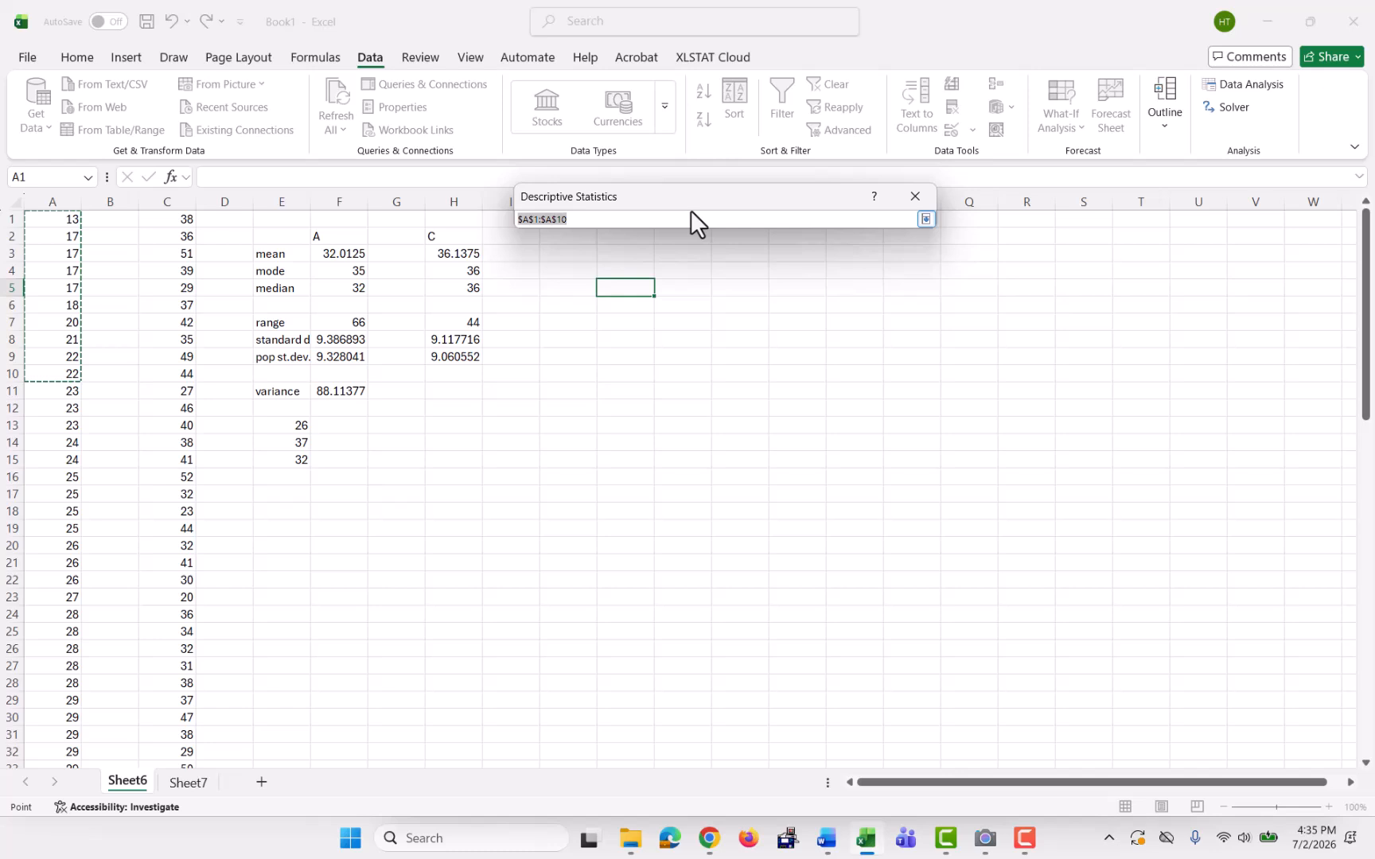
{"action": "type", "text": "a1"}
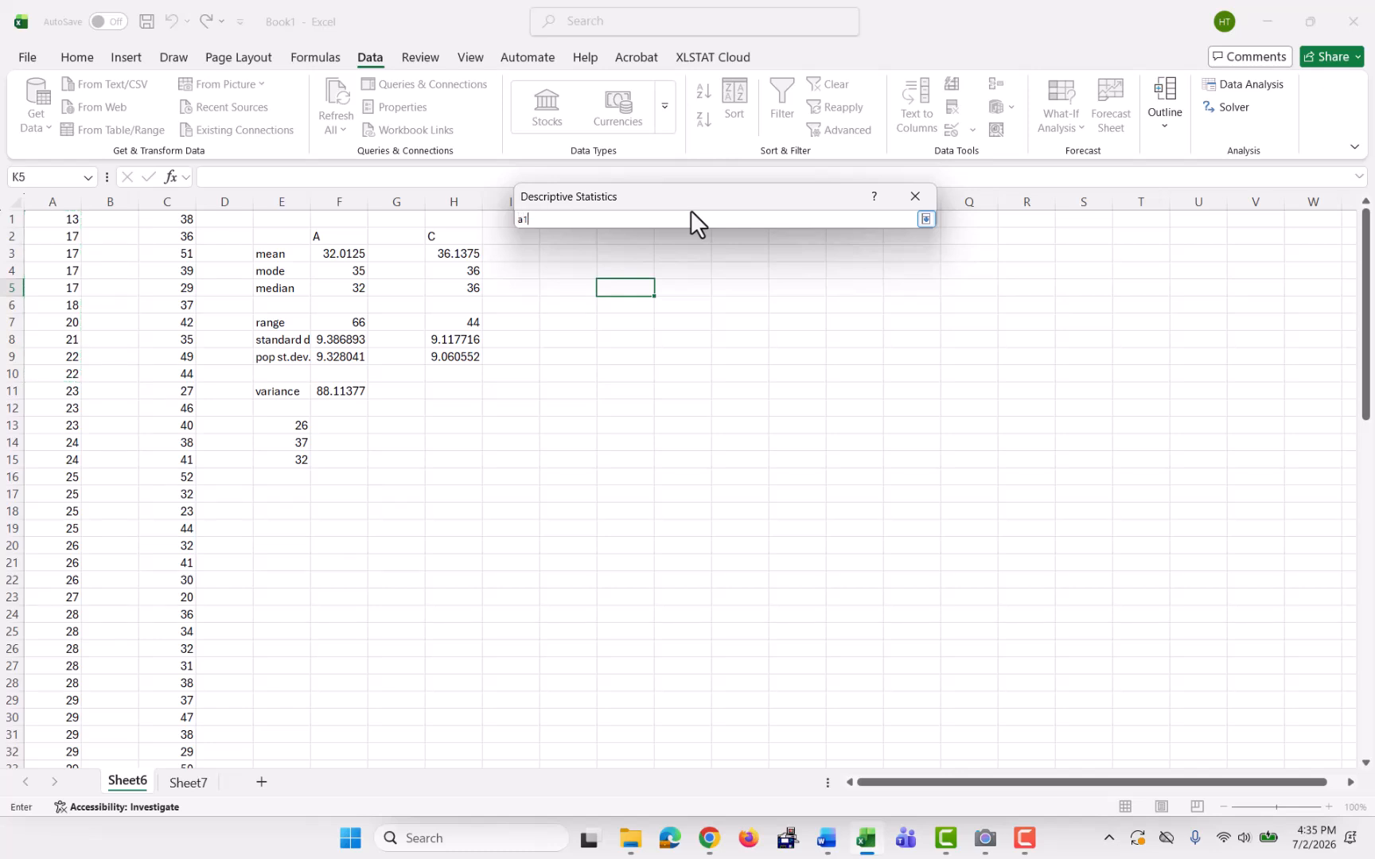
{"action": "type", "text": ":a80"}
{"action": "key", "text": "Return"}
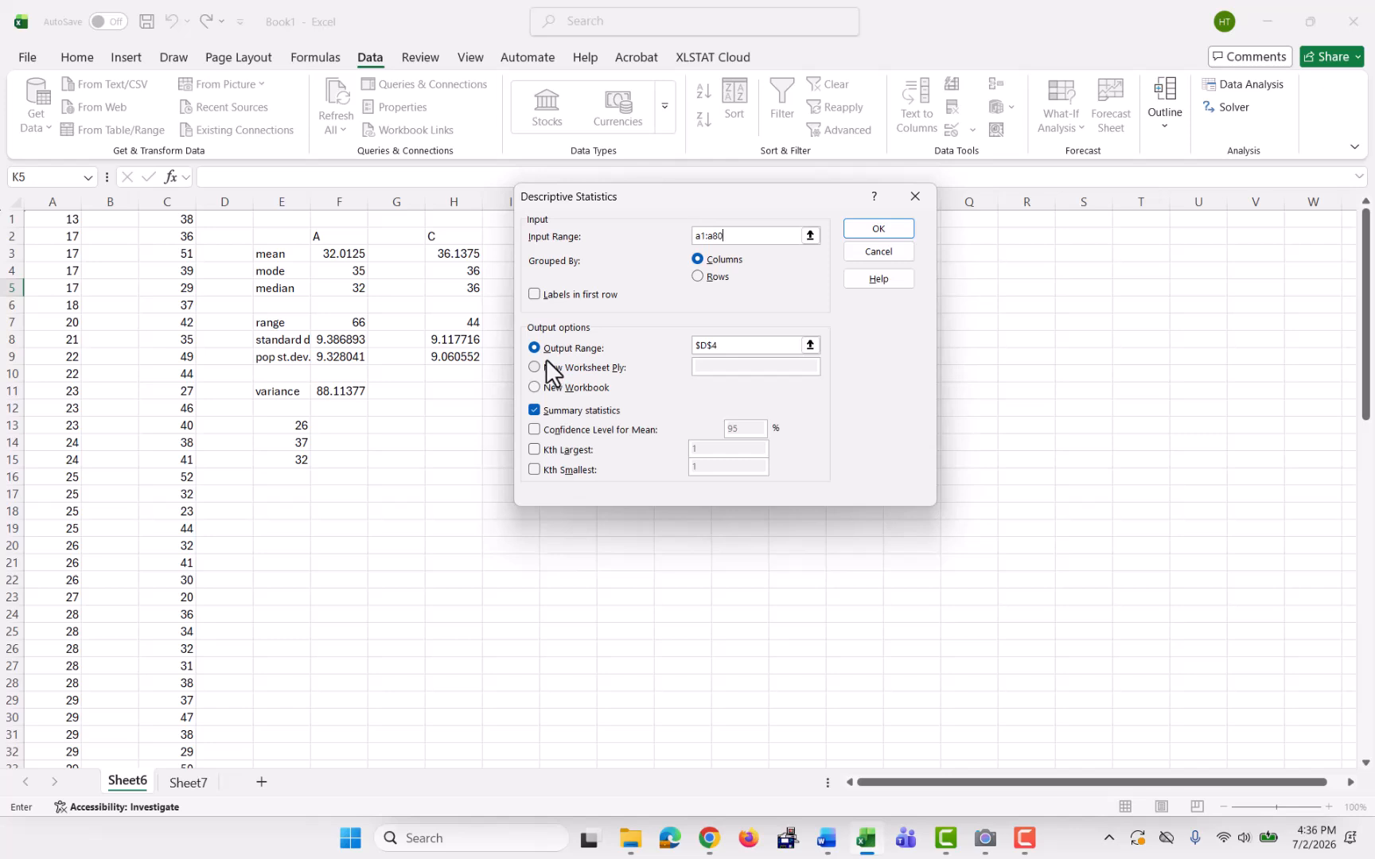
Set the Descriptive Statistics output range to cell K5
{"action": "double_click", "coordinate": [778, 351]}
{"action": "left_click", "coordinate": [810, 345]}
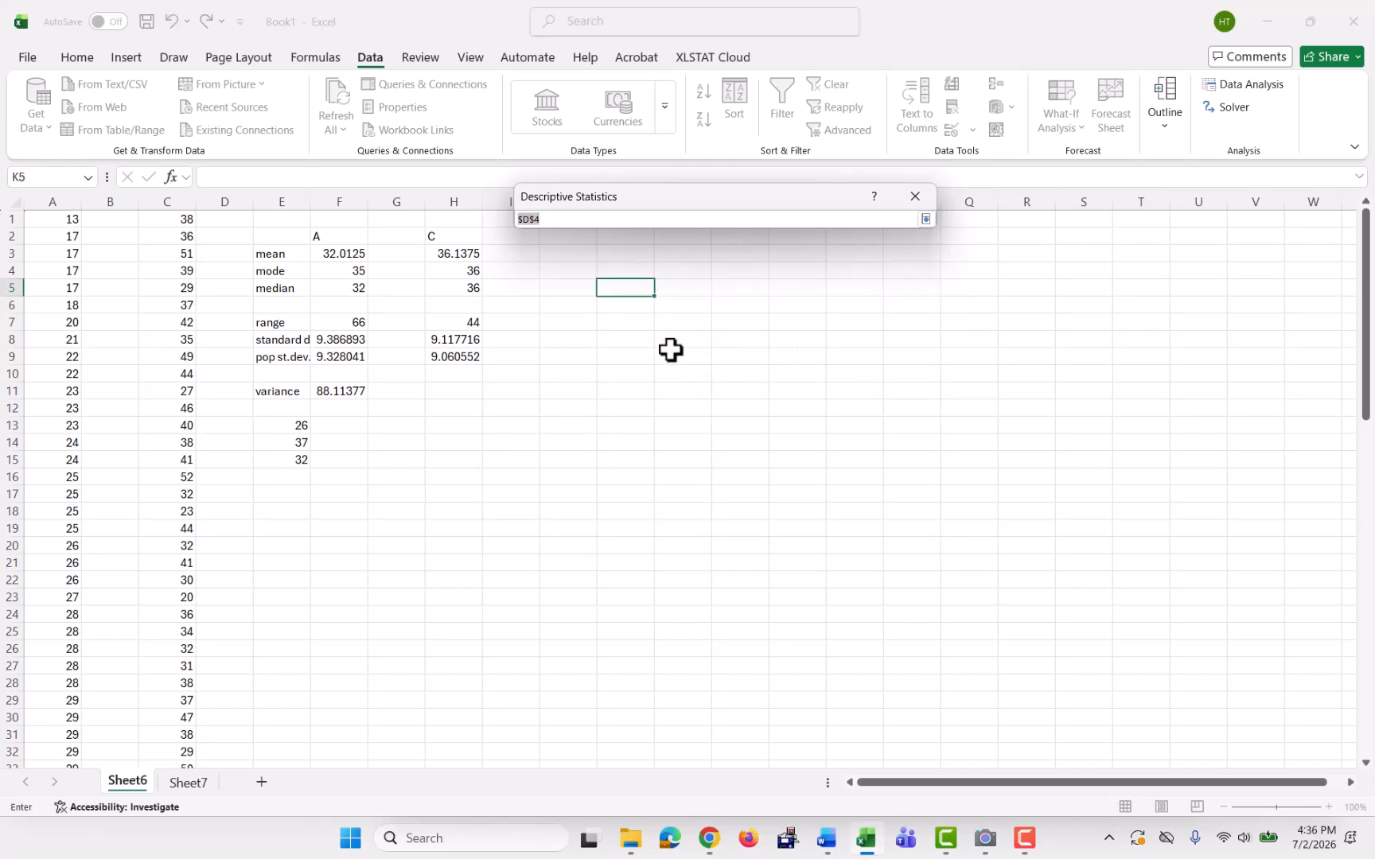
{"action": "left_click", "coordinate": [623, 284]}
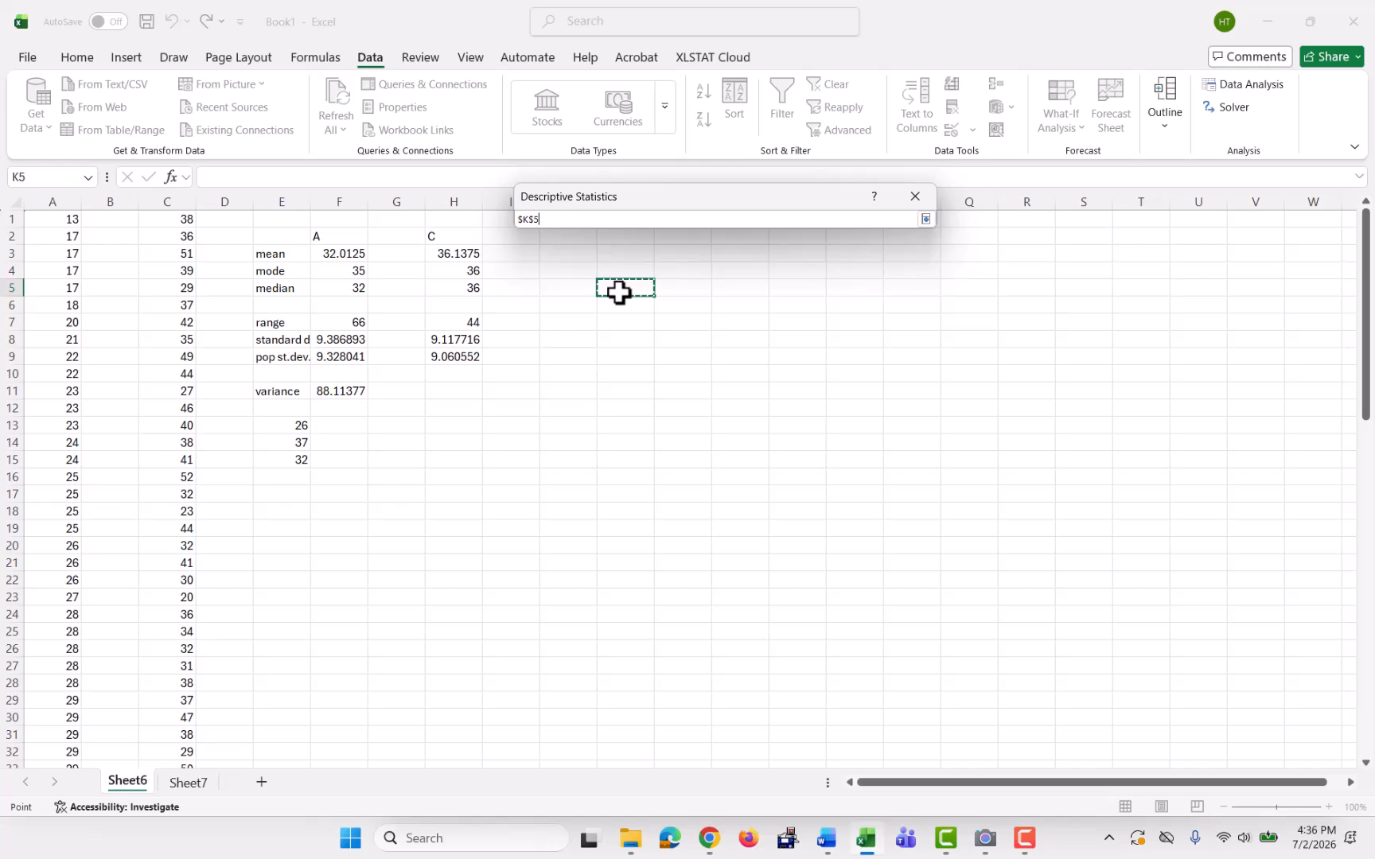
{"action": "key", "text": "Return"}
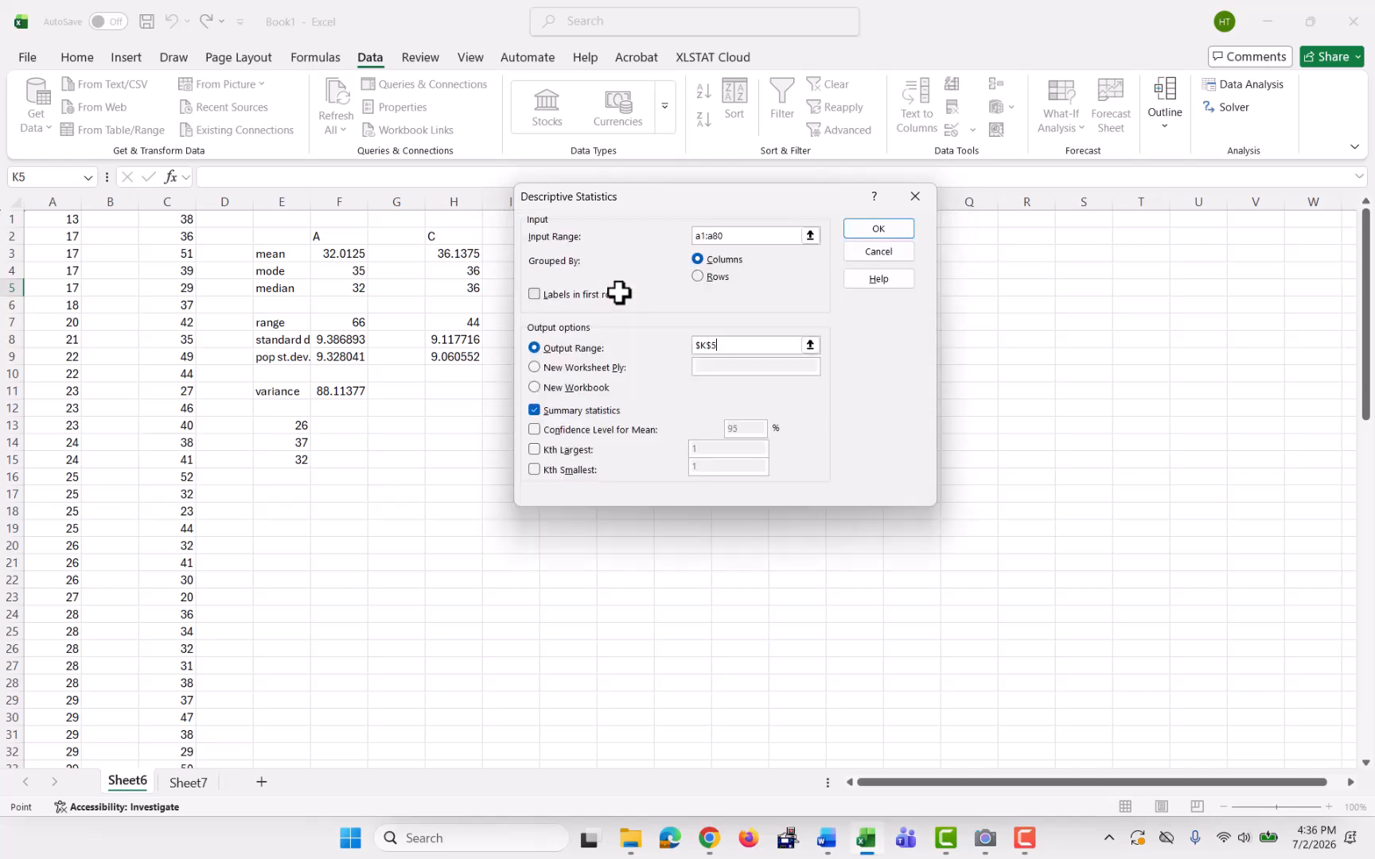
Generate column A's descriptive statistics with Summary statistics enabled and Confidence Level for Mean disabled
{"action": "left_click", "coordinate": [535, 429]}
{"action": "left_click", "coordinate": [531, 426]}
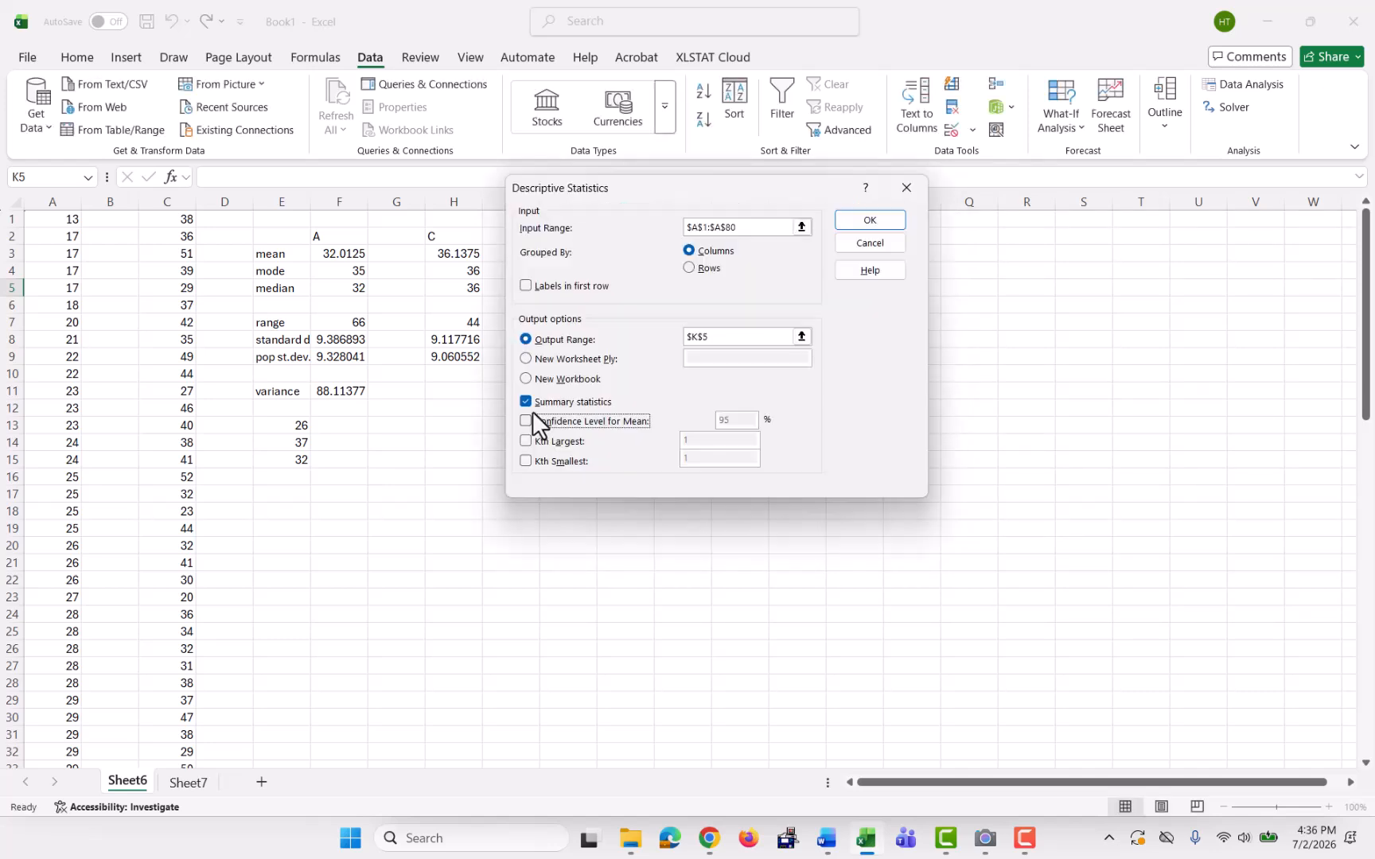
{"action": "left_click", "coordinate": [527, 400]}
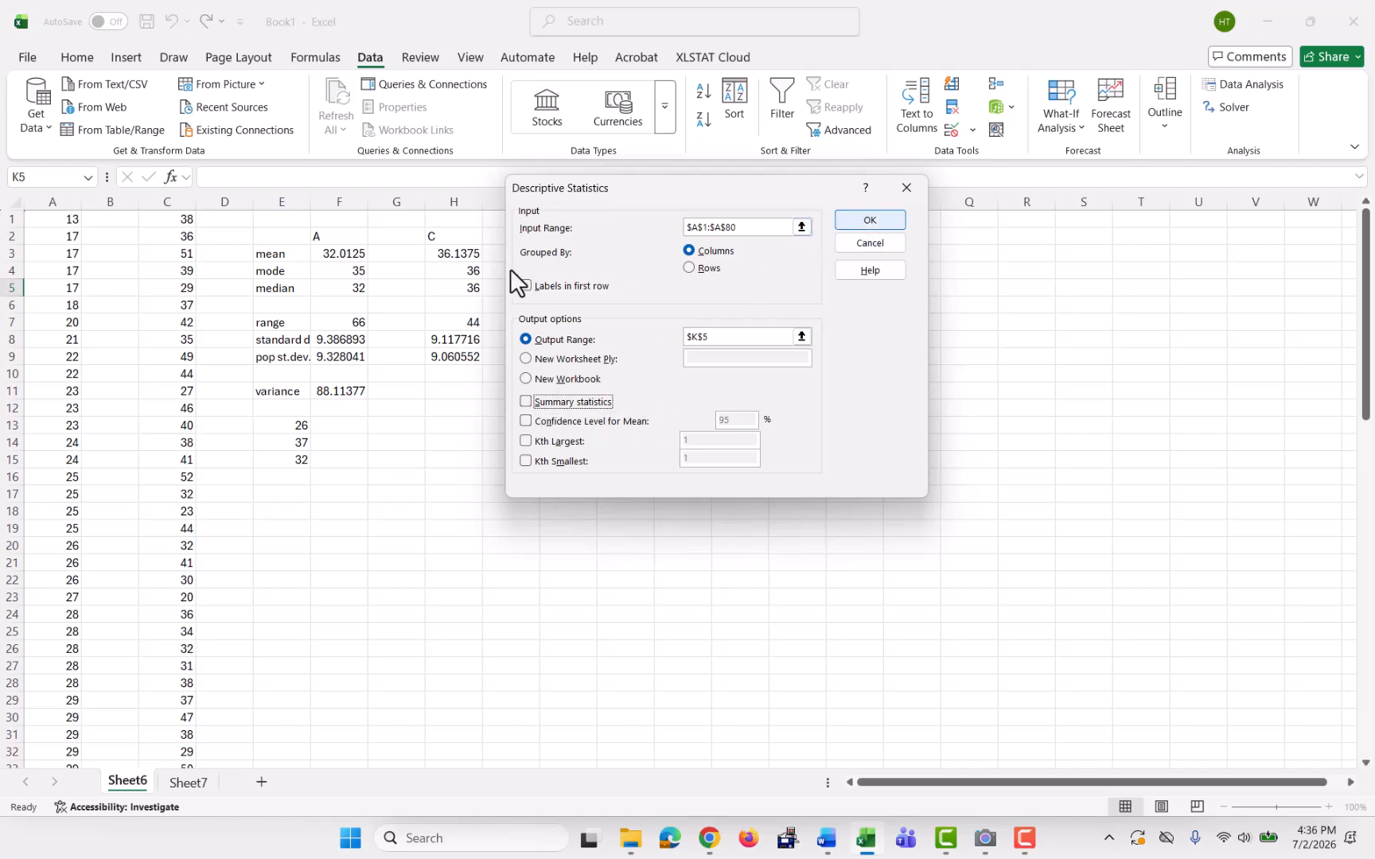
{"action": "left_click", "coordinate": [525, 401]}
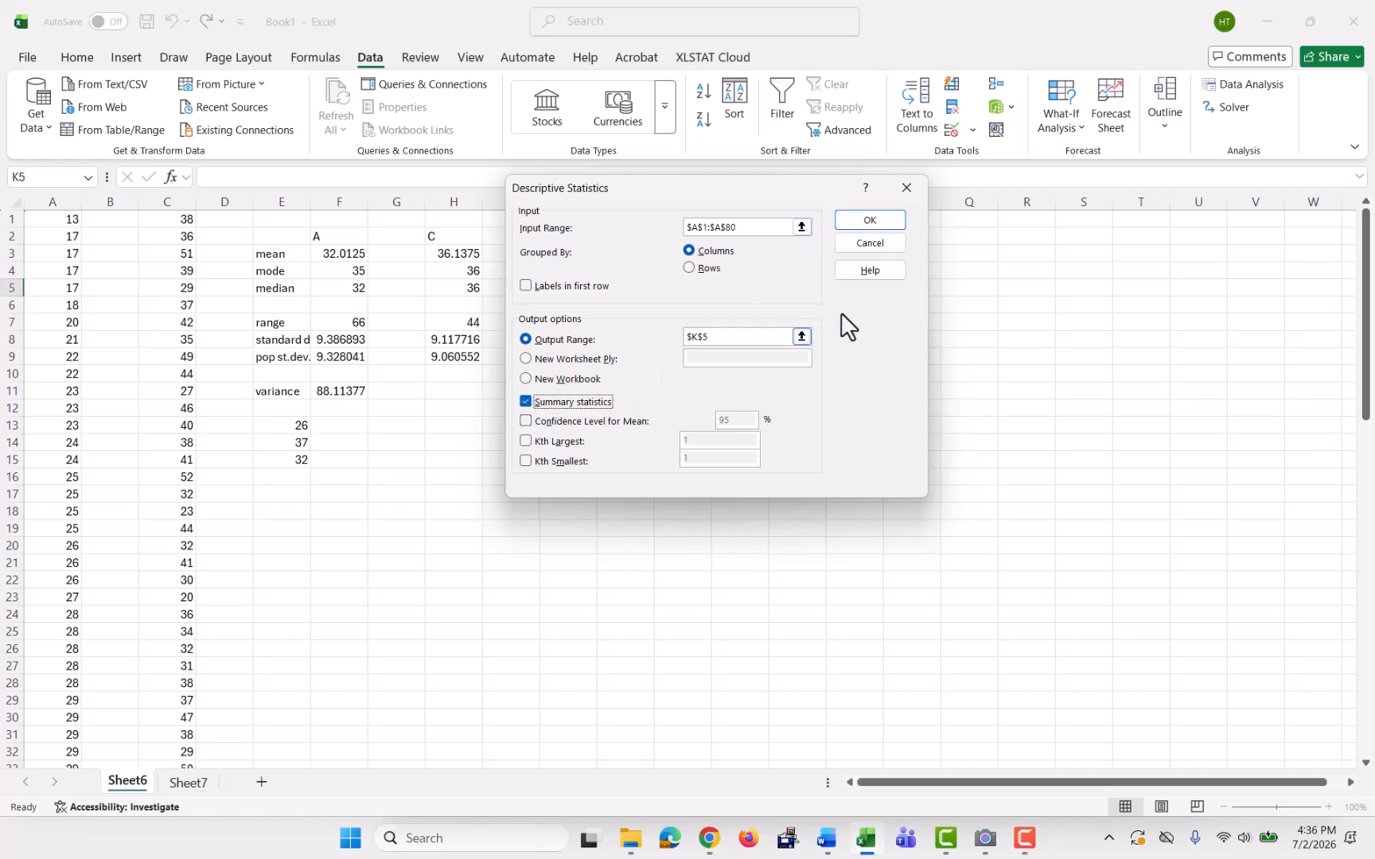
{"action": "left_click", "coordinate": [869, 222]}
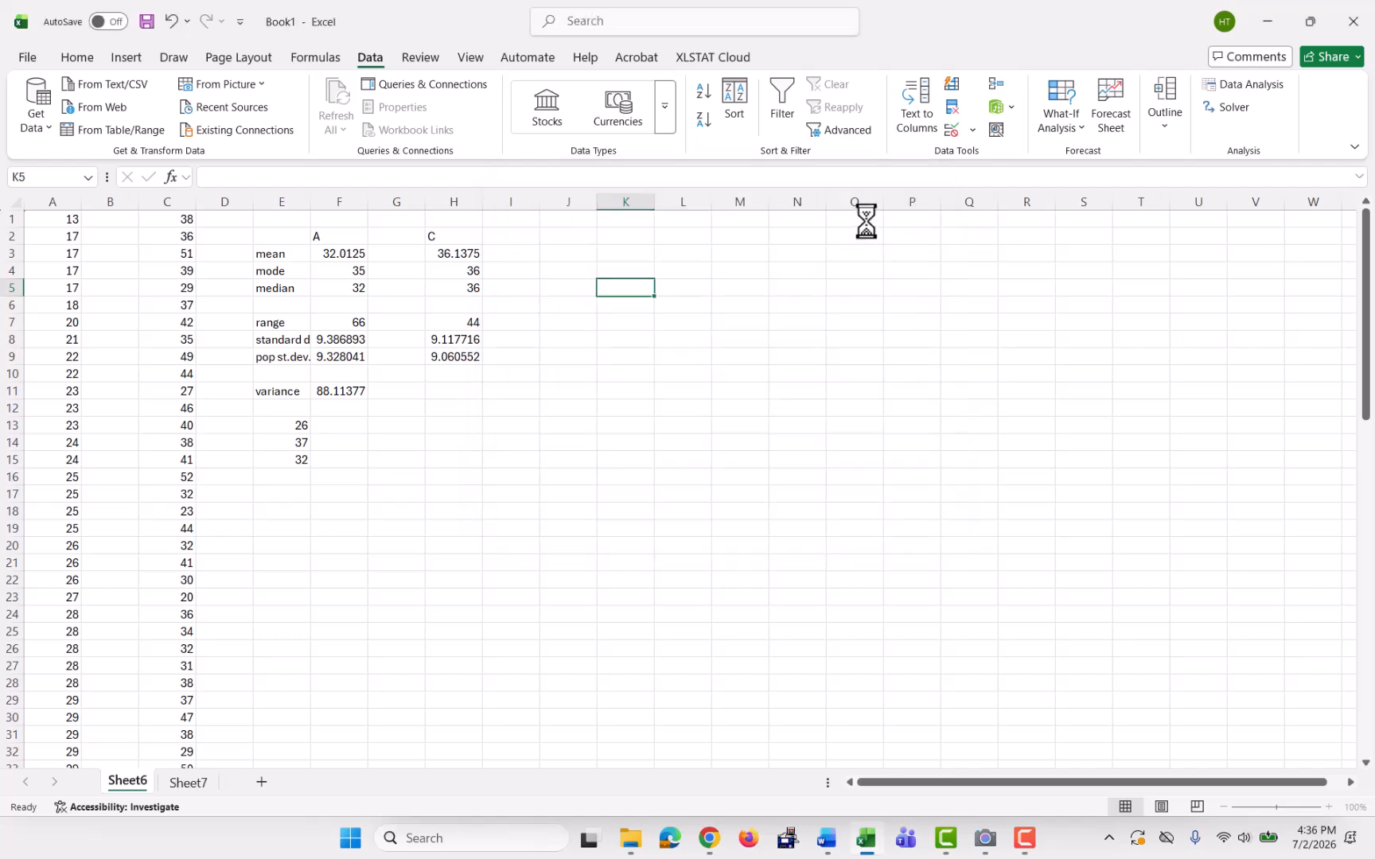
Compare the generated statistics for column A, from the mean to the skewness, with the formula results in columns E and F
{"action": "left_click", "coordinate": [612, 324]}
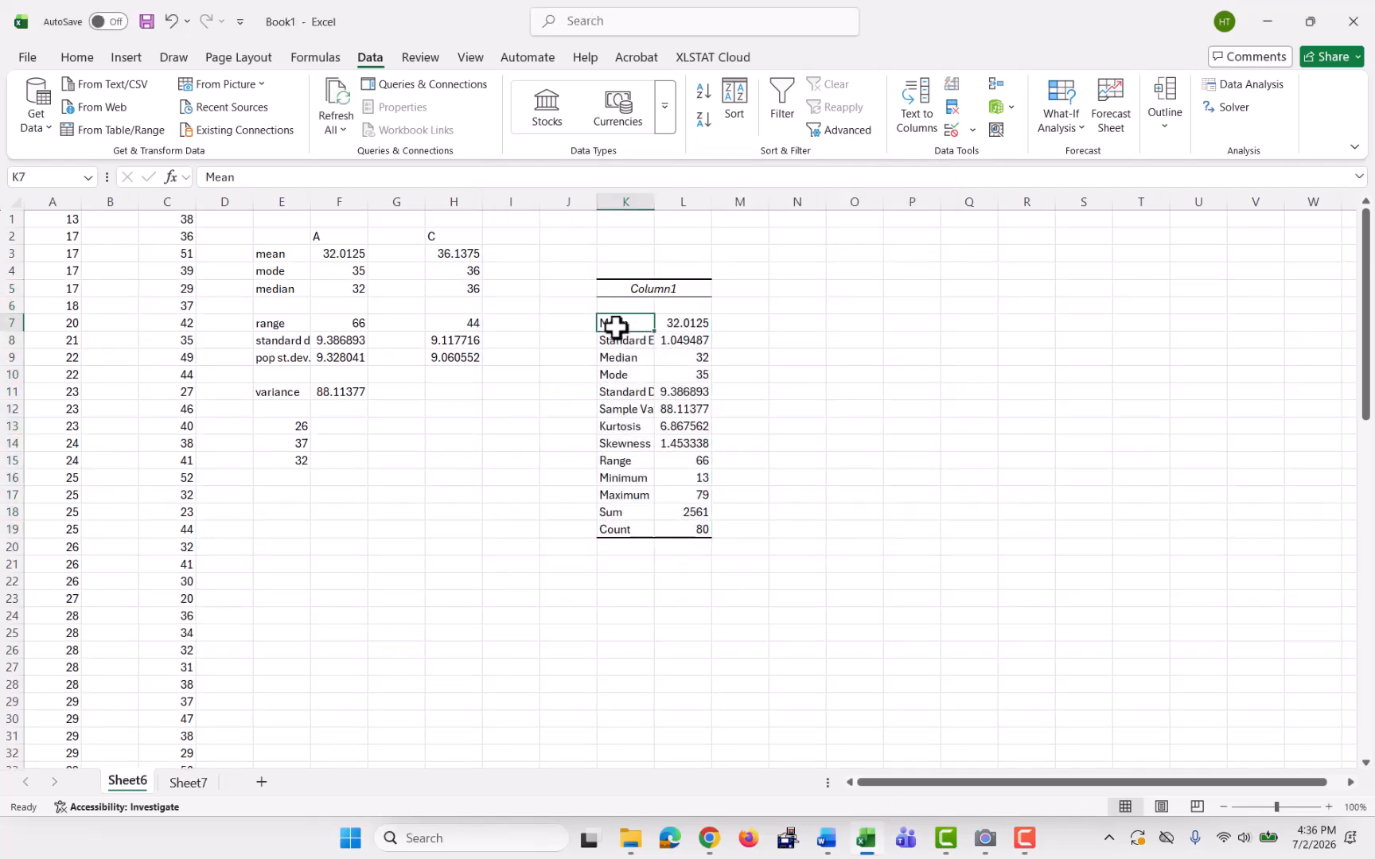
{"action": "left_click_drag", "start_coordinate": [273, 256], "coordinate": [313, 291]}
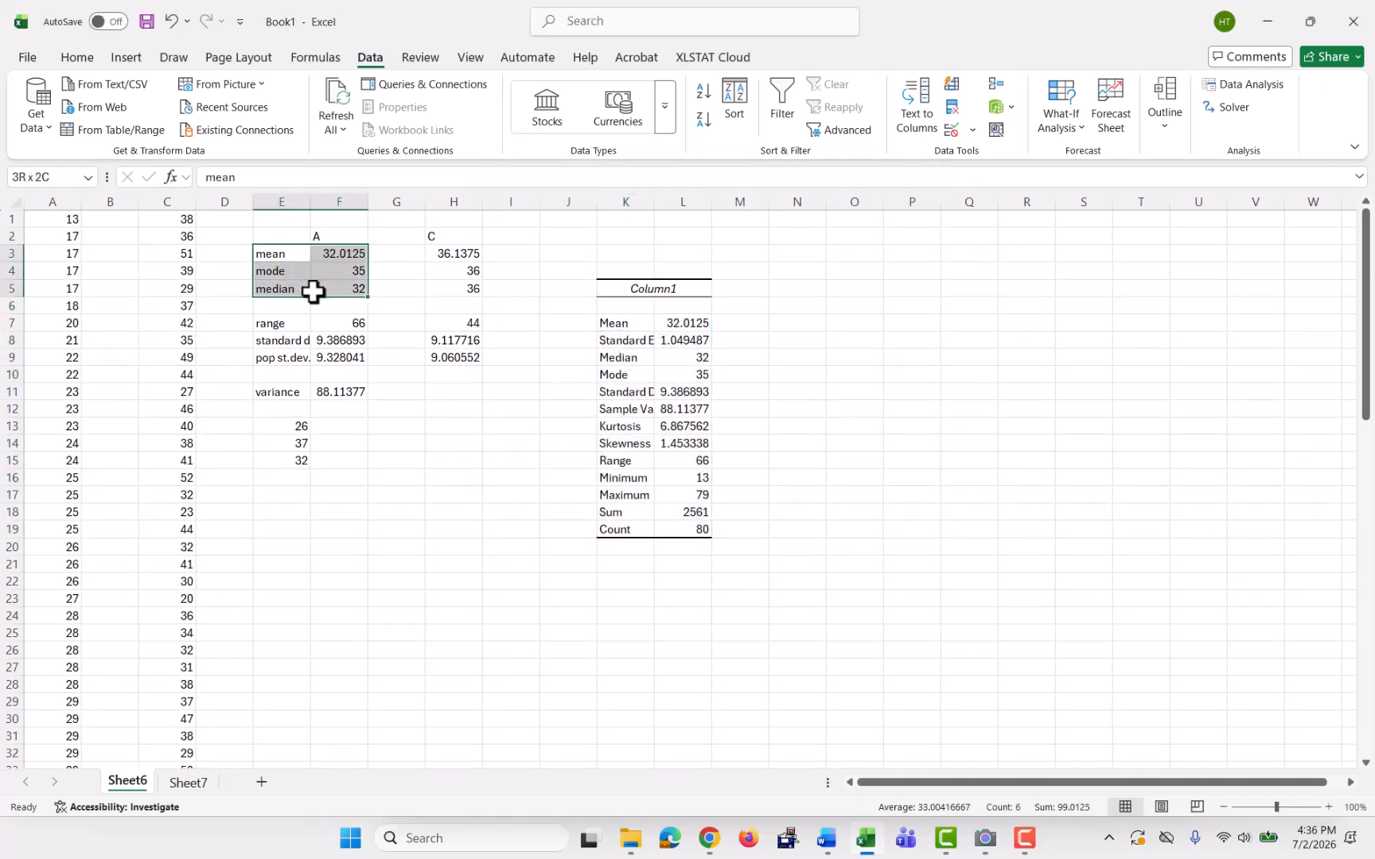
{"action": "left_click", "coordinate": [698, 321]}
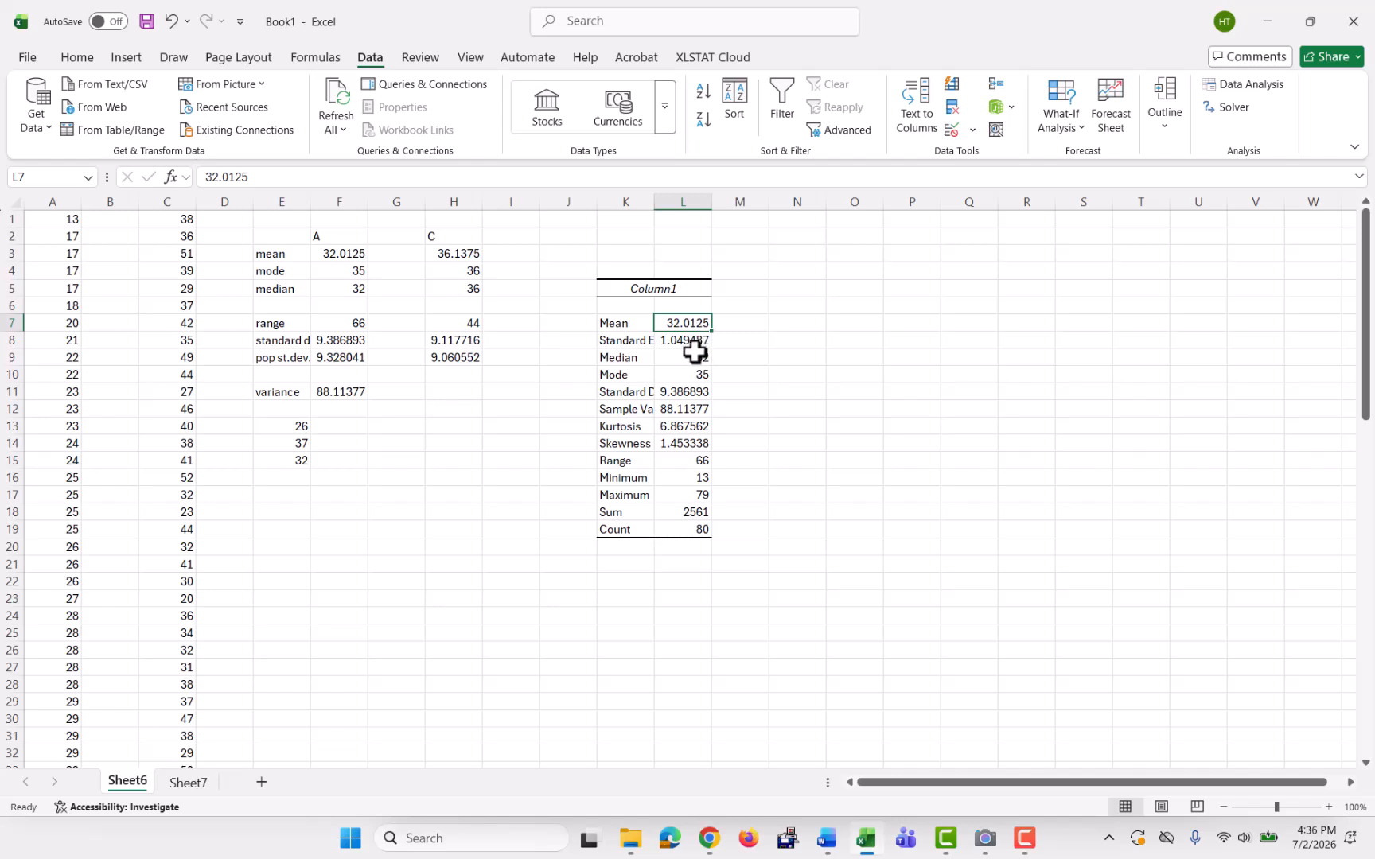
{"action": "left_click", "coordinate": [698, 377]}
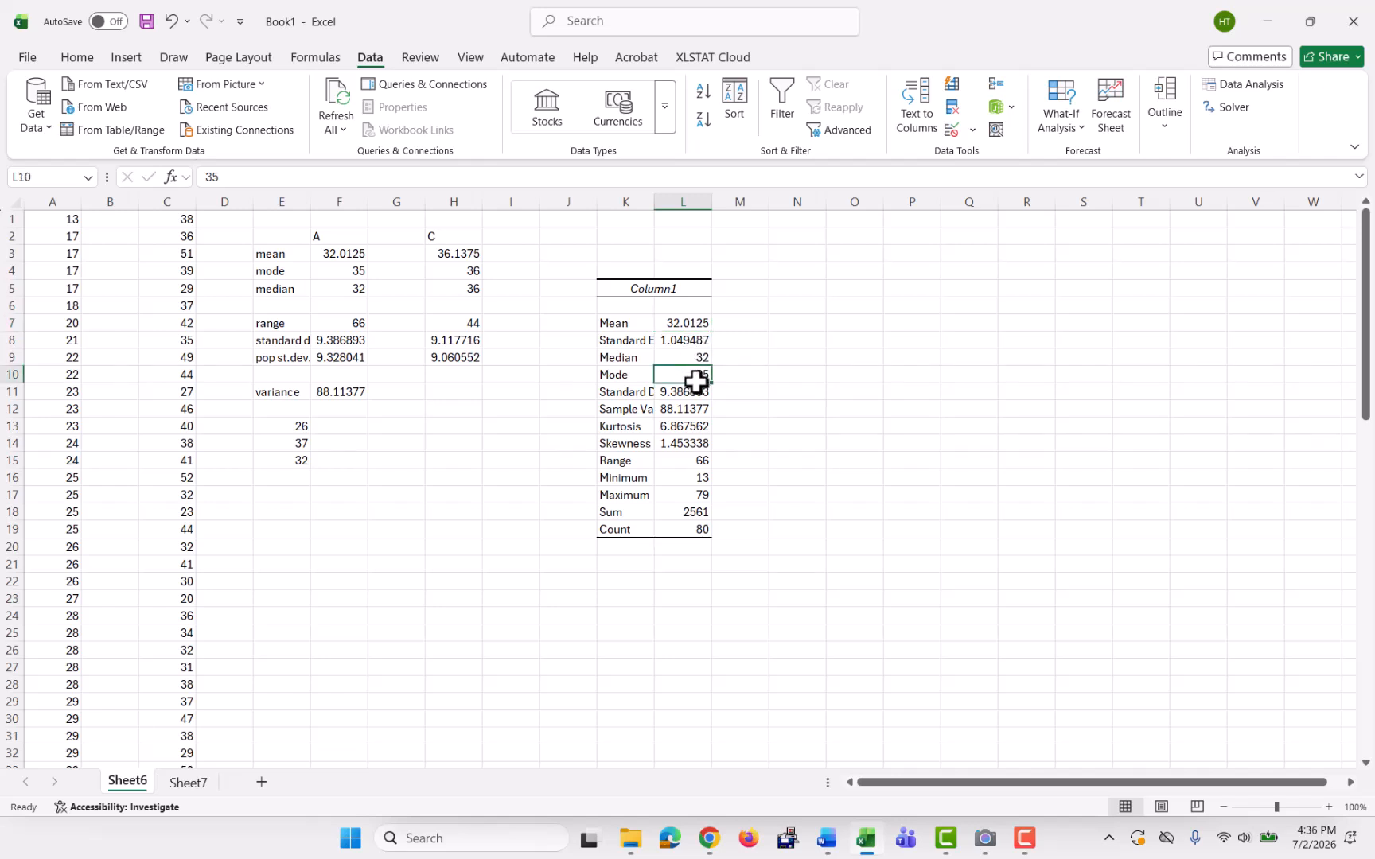
{"action": "left_click", "coordinate": [627, 342]}
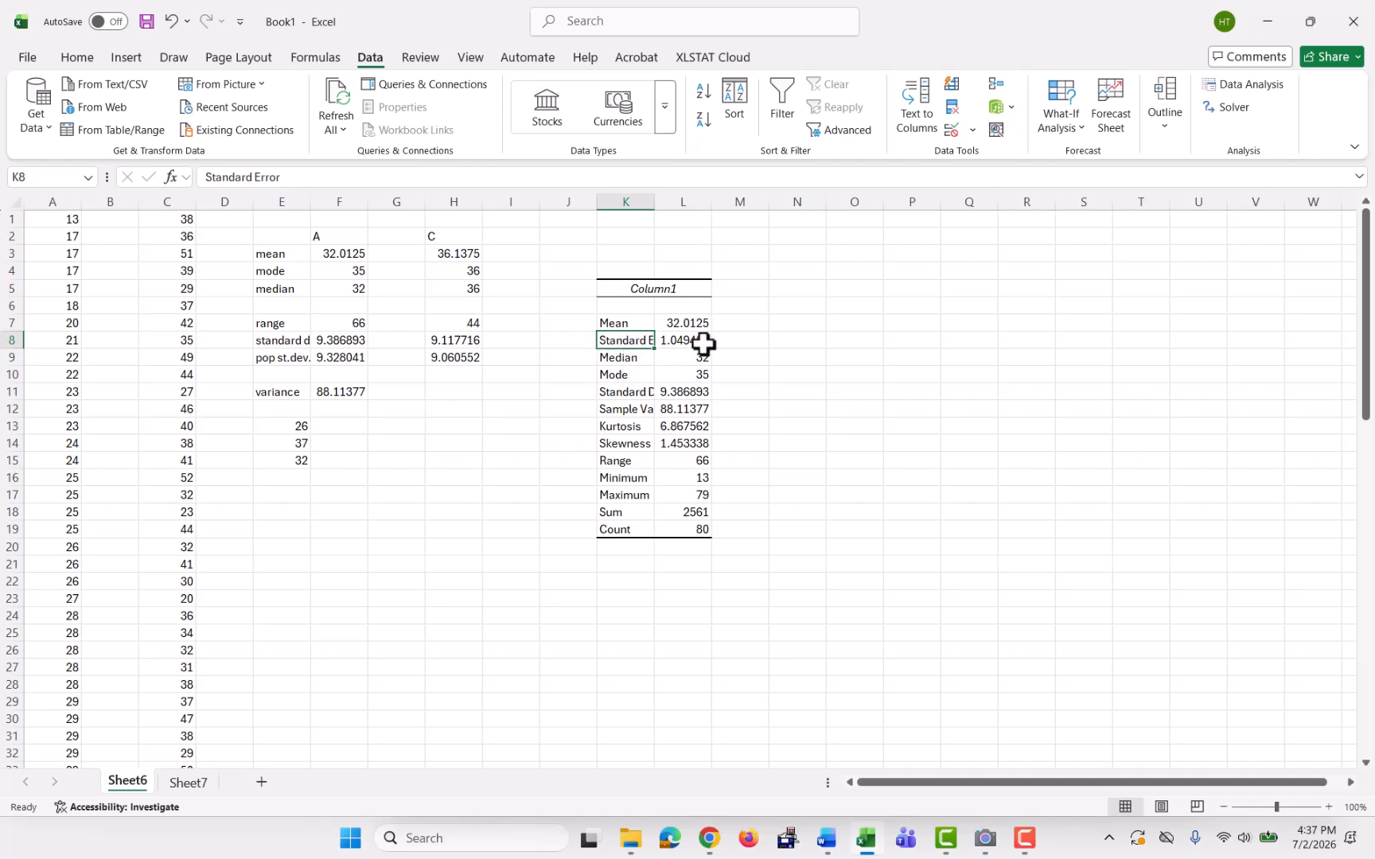
{"action": "left_click", "coordinate": [628, 363]}
{"action": "left_click", "coordinate": [630, 374]}
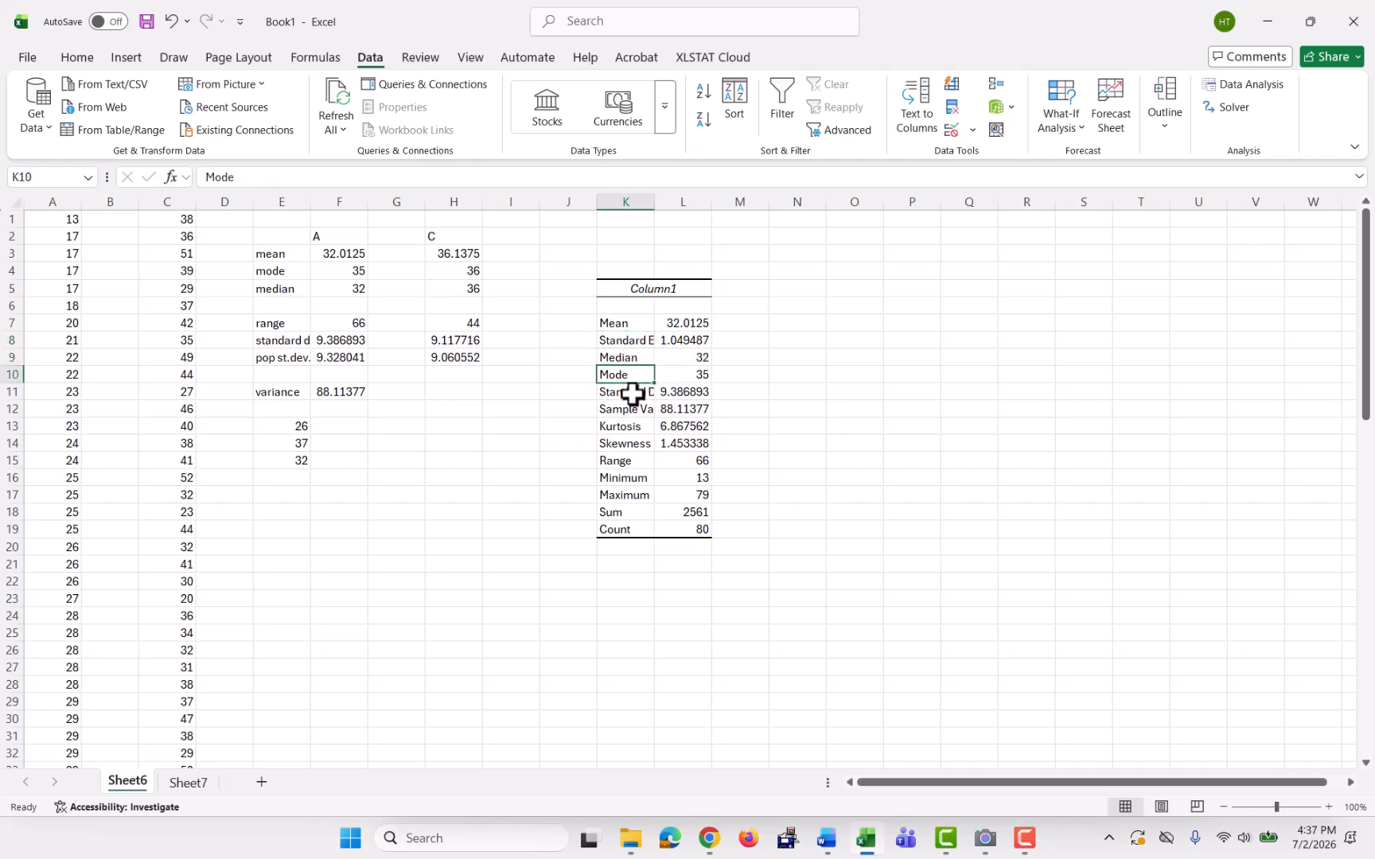
{"action": "left_click", "coordinate": [632, 392]}
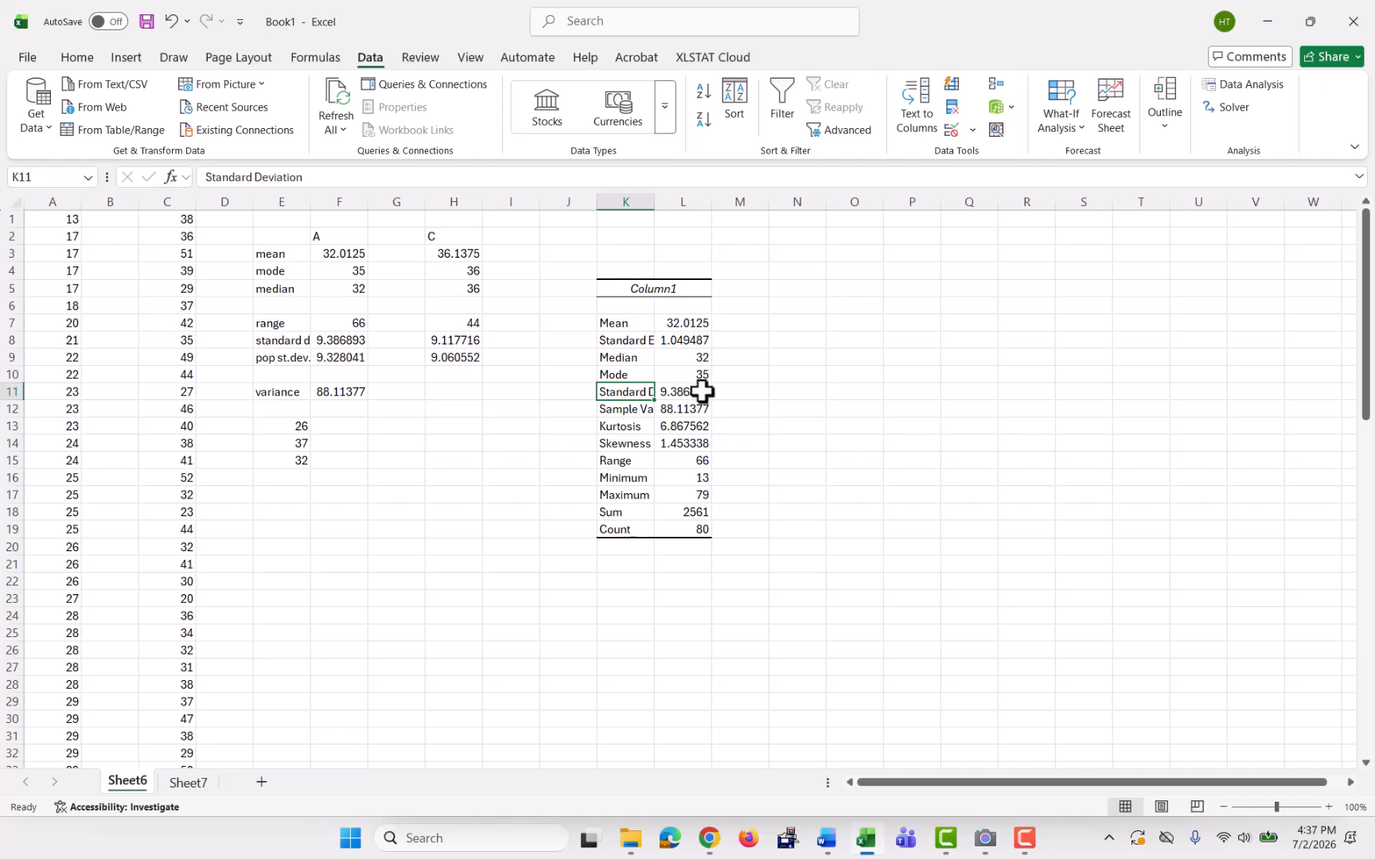
{"action": "left_click", "coordinate": [626, 409]}
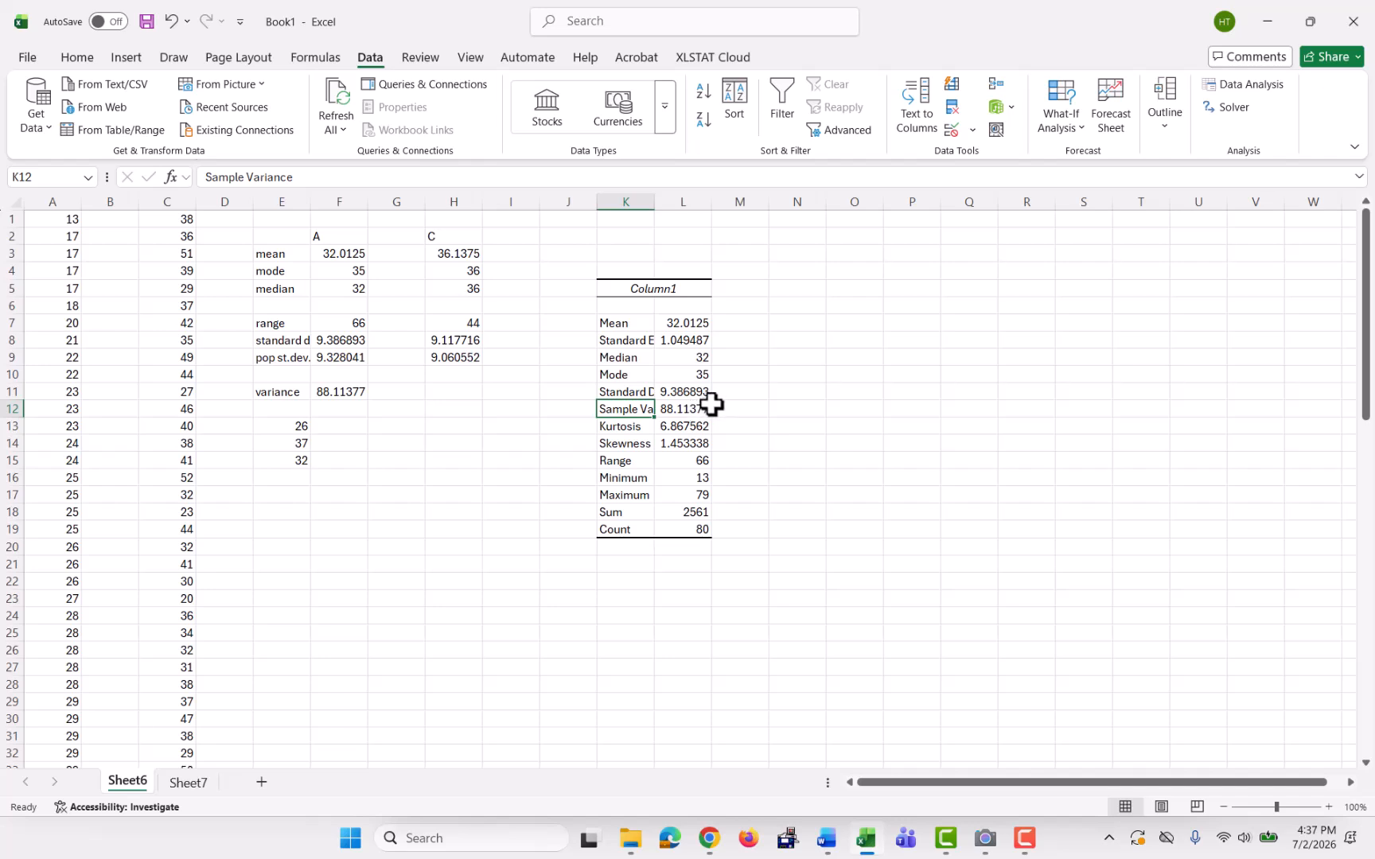
{"action": "mouse_move", "coordinate": [633, 430]}
{"action": "left_mouse_down"}
{"action": "mouse_move", "coordinate": [615, 427]}
{"action": "mouse_move", "coordinate": [619, 443]}
{"action": "left_mouse_up"}
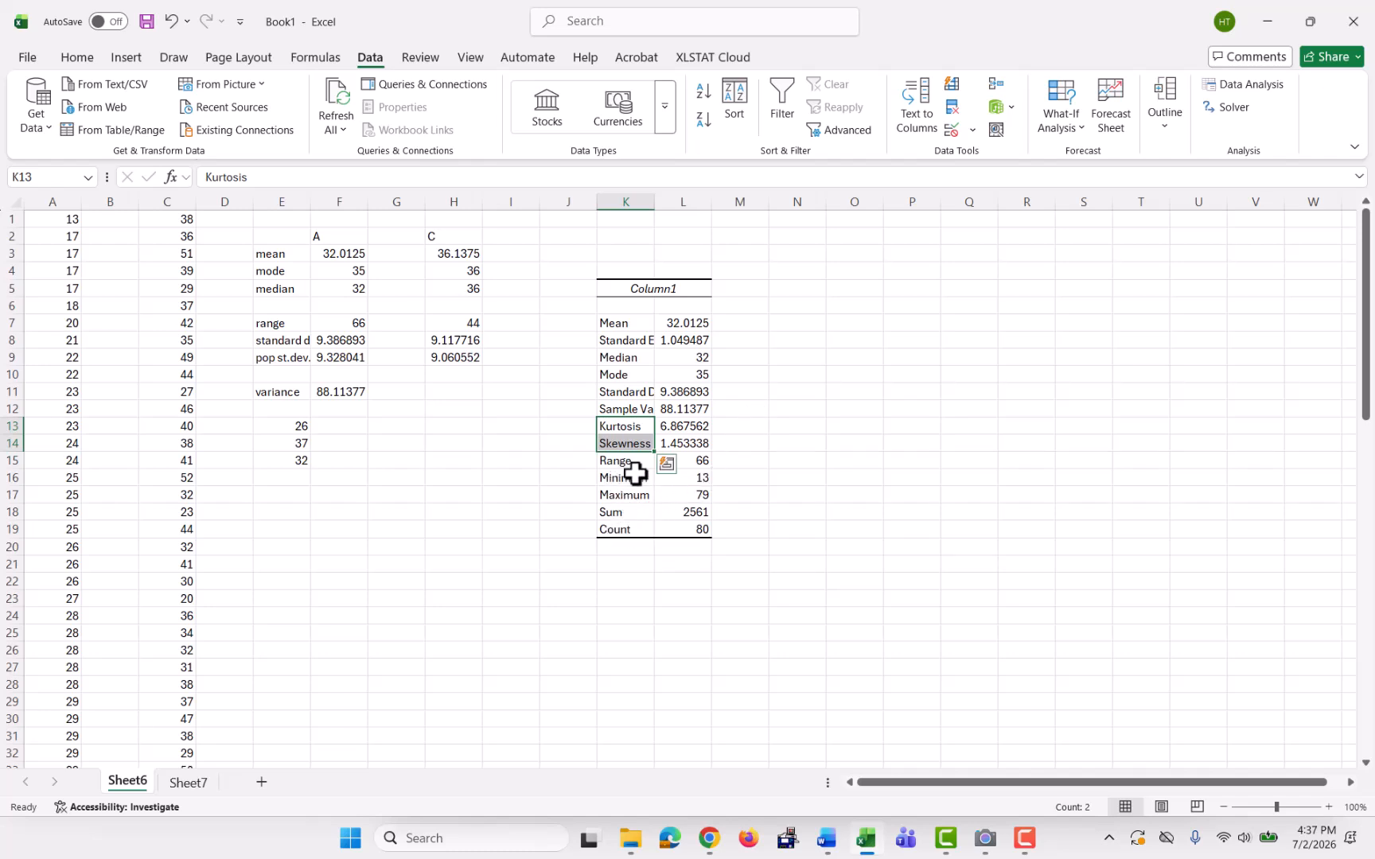
Reopen the Descriptive Statistics tool of Data Analysis and set its input range to whole columns A through C ($A:$C)
{"action": "left_click", "coordinate": [785, 286]}
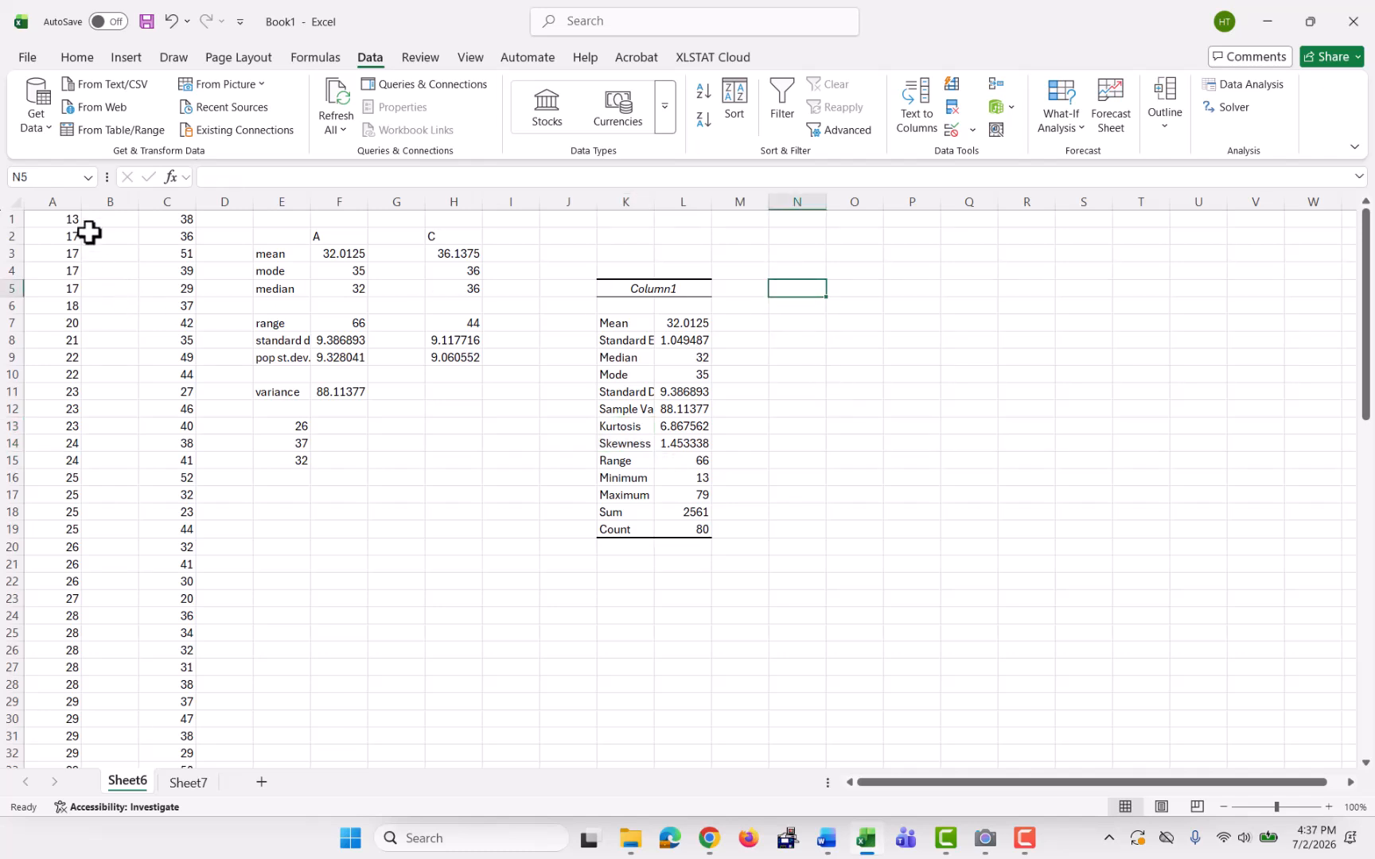
{"action": "left_click", "coordinate": [1251, 86]}
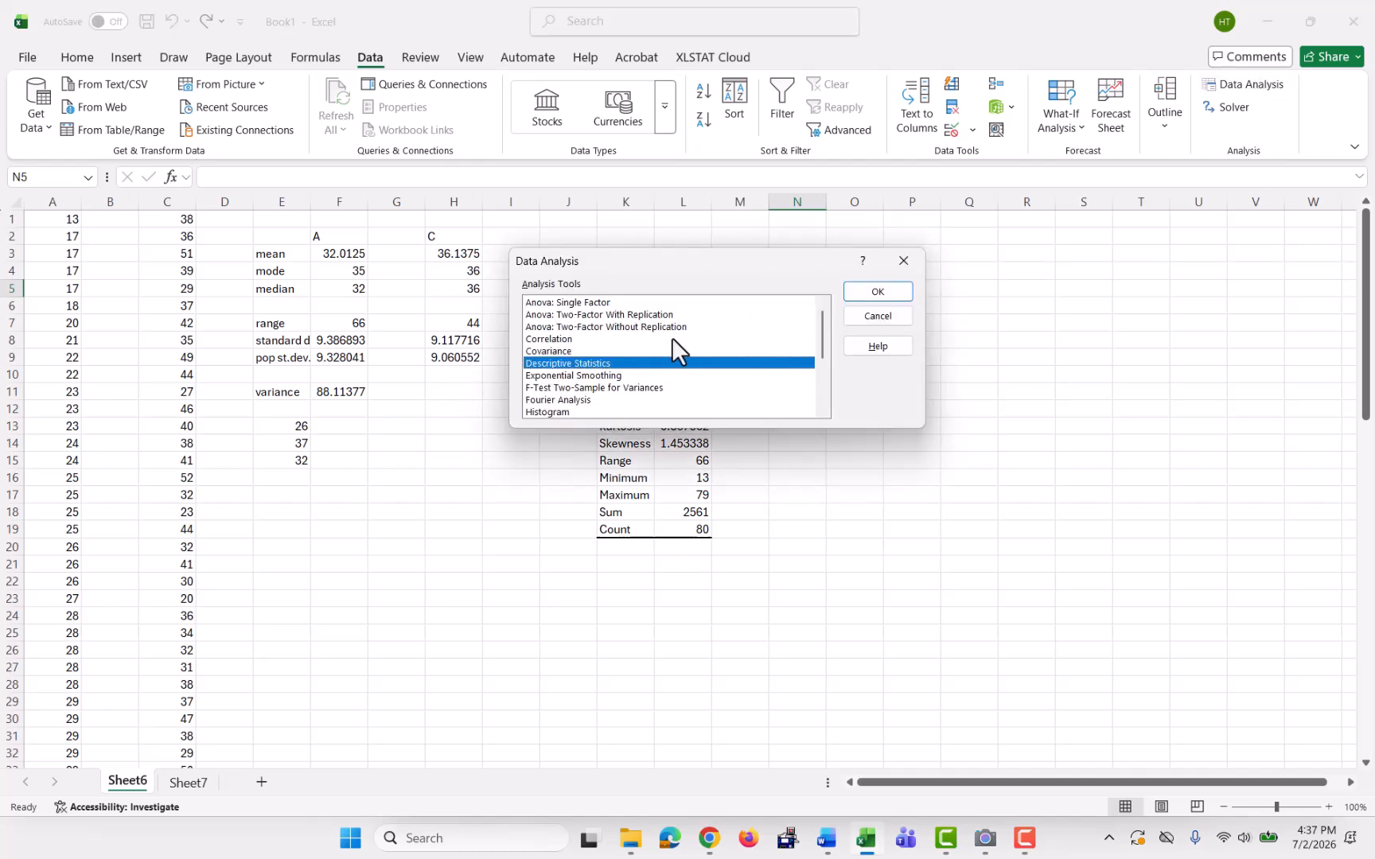
{"action": "left_click", "coordinate": [878, 294]}
{"action": "left_click", "coordinate": [803, 230]}
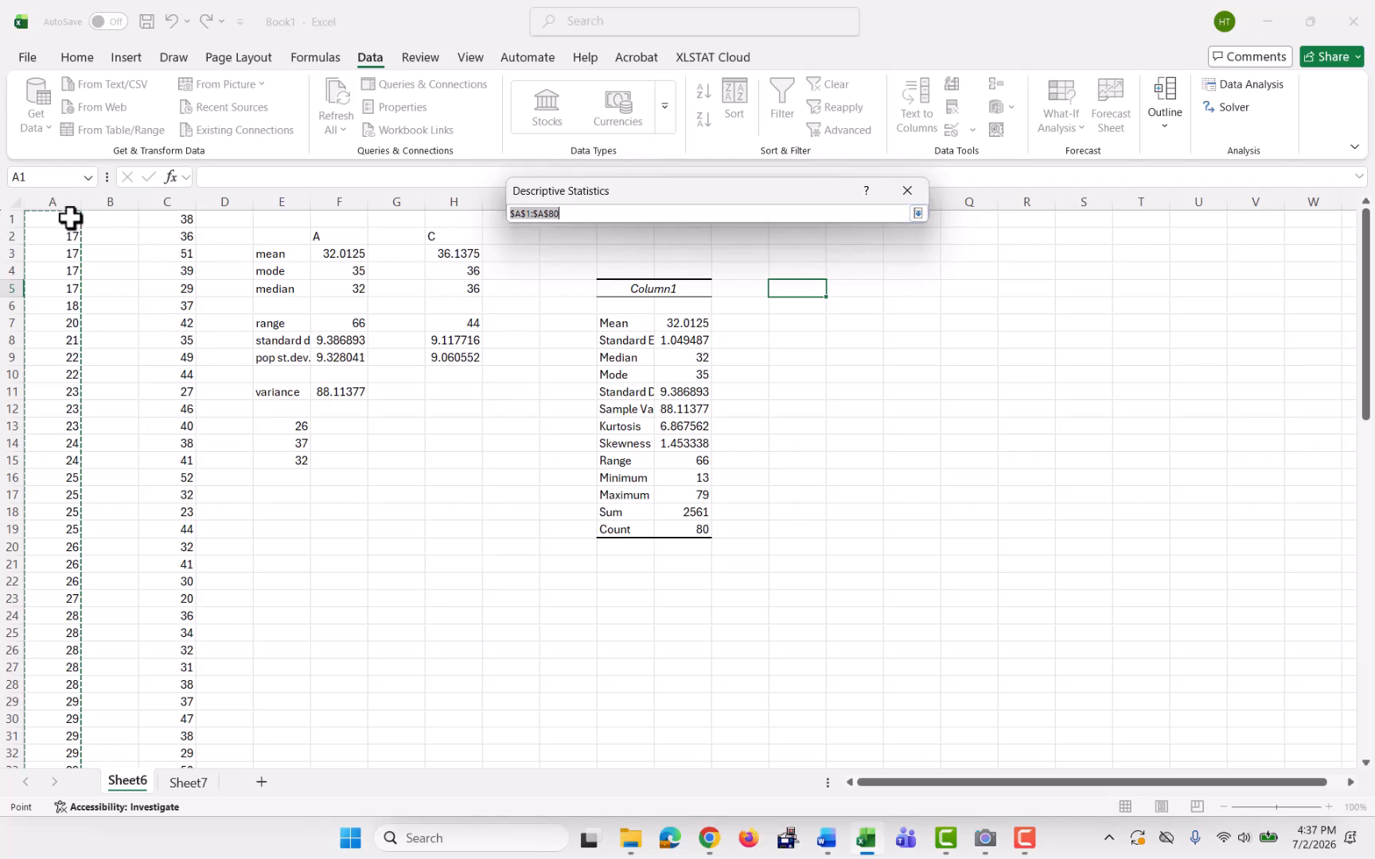
{"action": "left_click_drag", "start_coordinate": [58, 208], "coordinate": [154, 227]}
{"action": "left_click", "coordinate": [154, 227]}
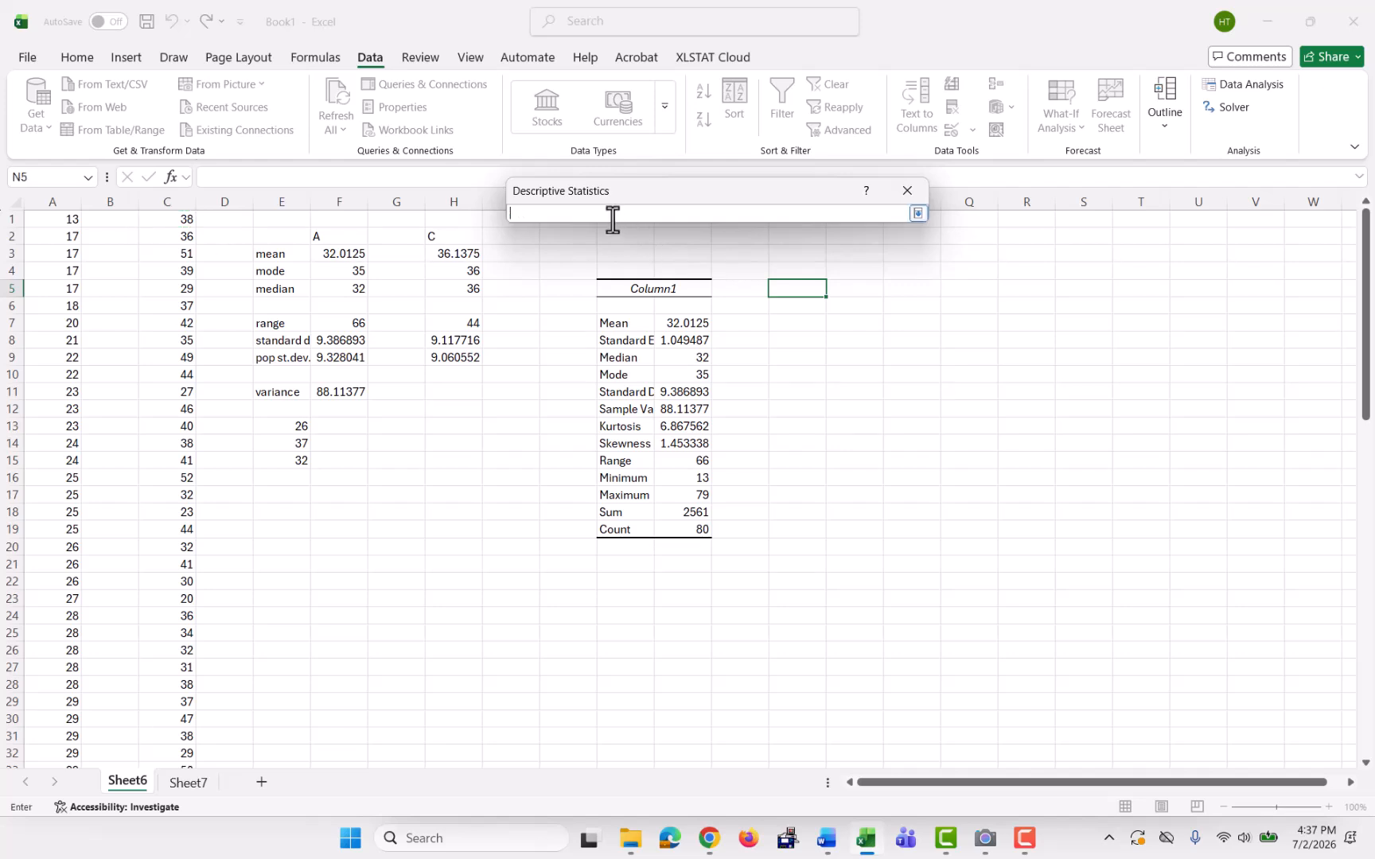
{"action": "left_click_drag", "start_coordinate": [47, 201], "coordinate": [176, 201]}
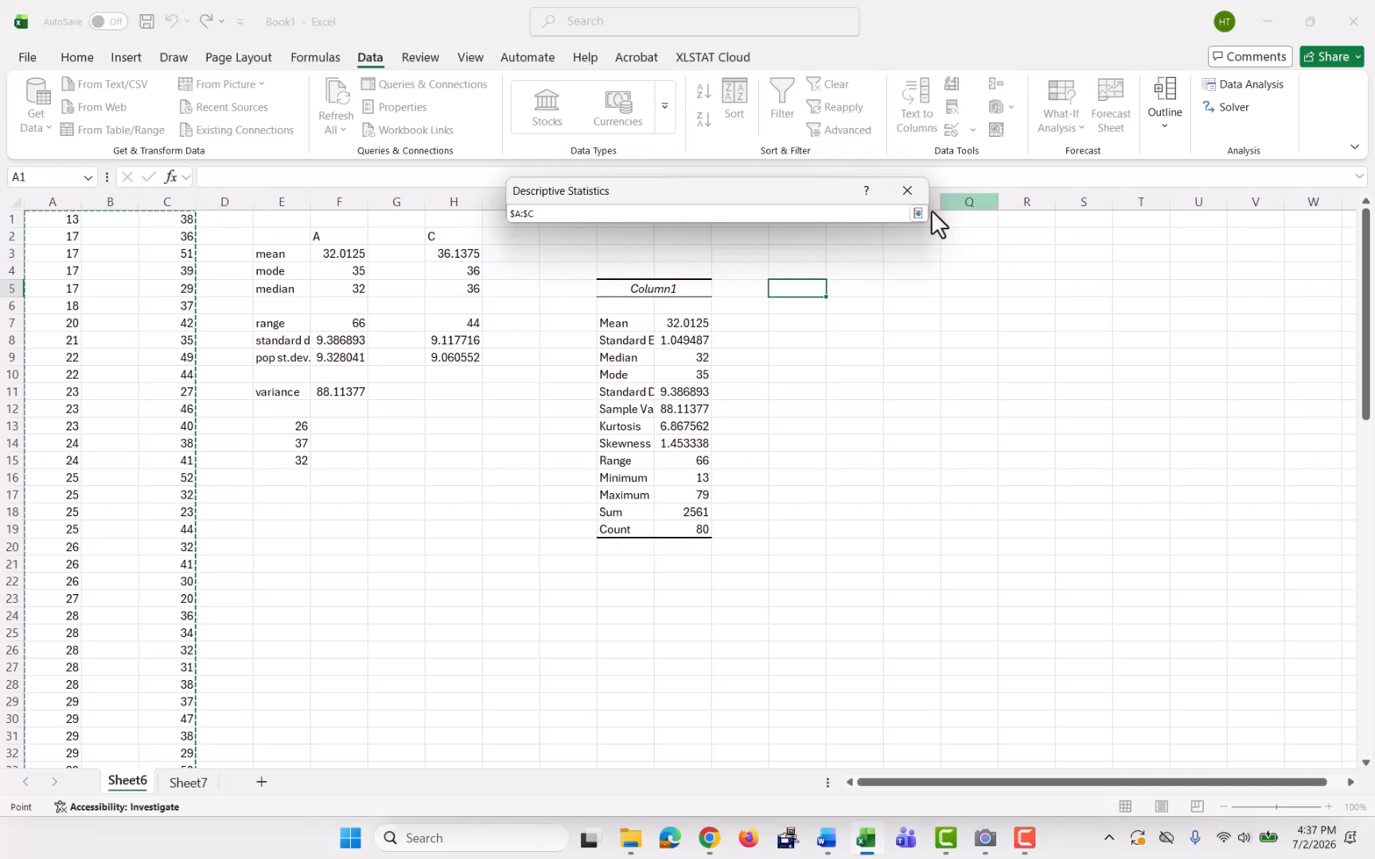
{"action": "key", "text": "Return"}
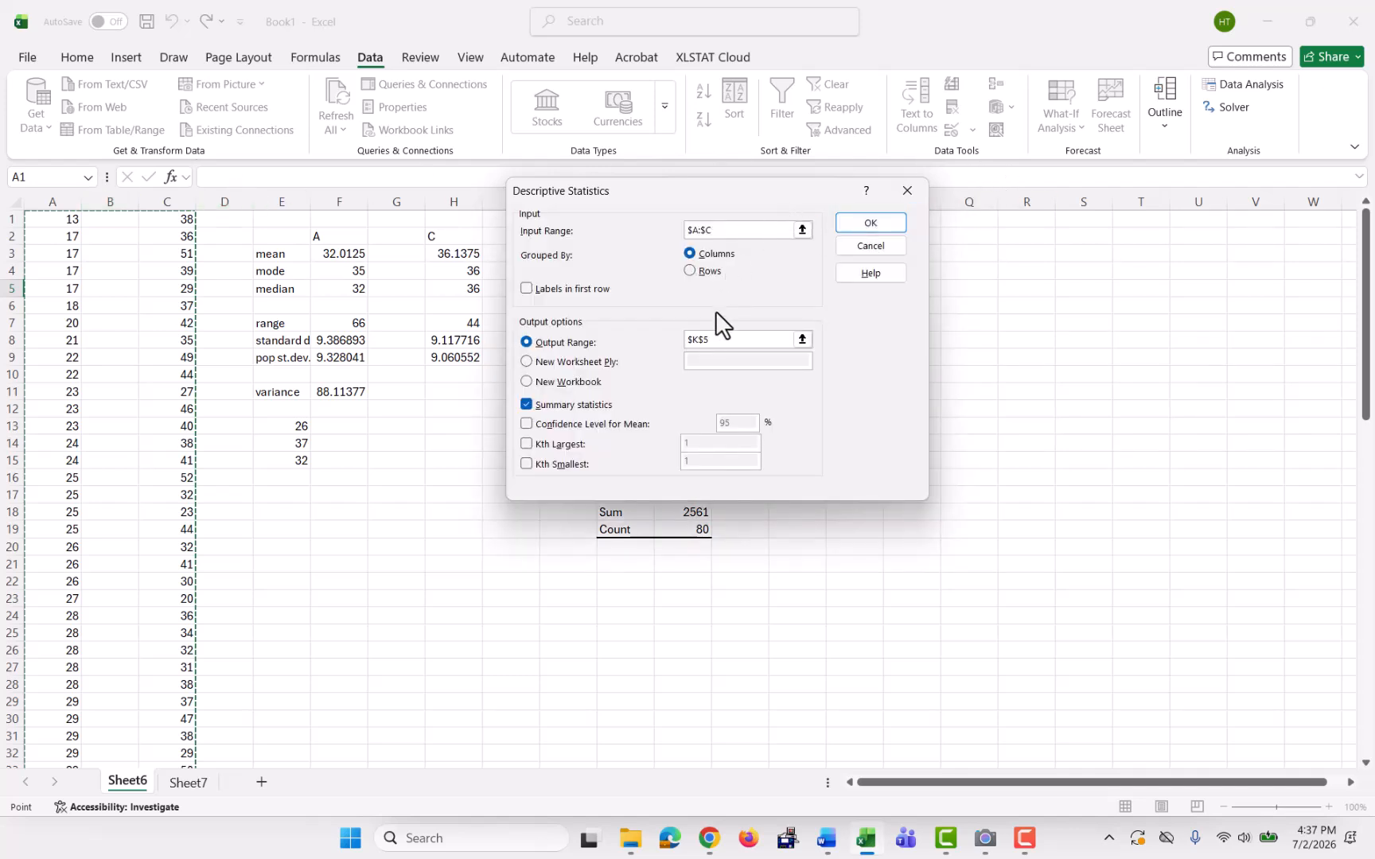
Set the output range to cell N5 and generate the summary statistics for columns A through C
{"action": "left_click", "coordinate": [802, 340]}
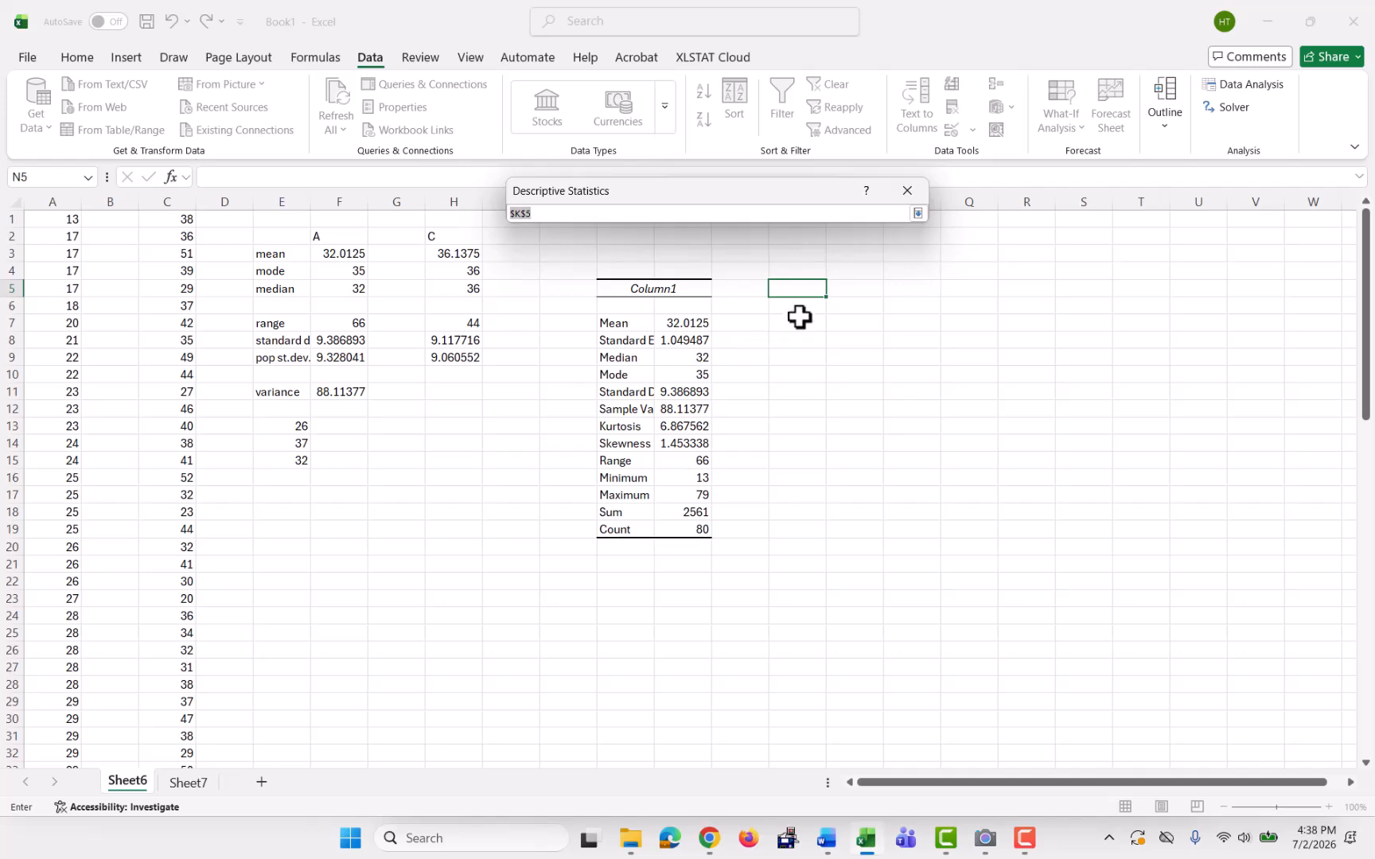
{"action": "left_click", "coordinate": [801, 289]}
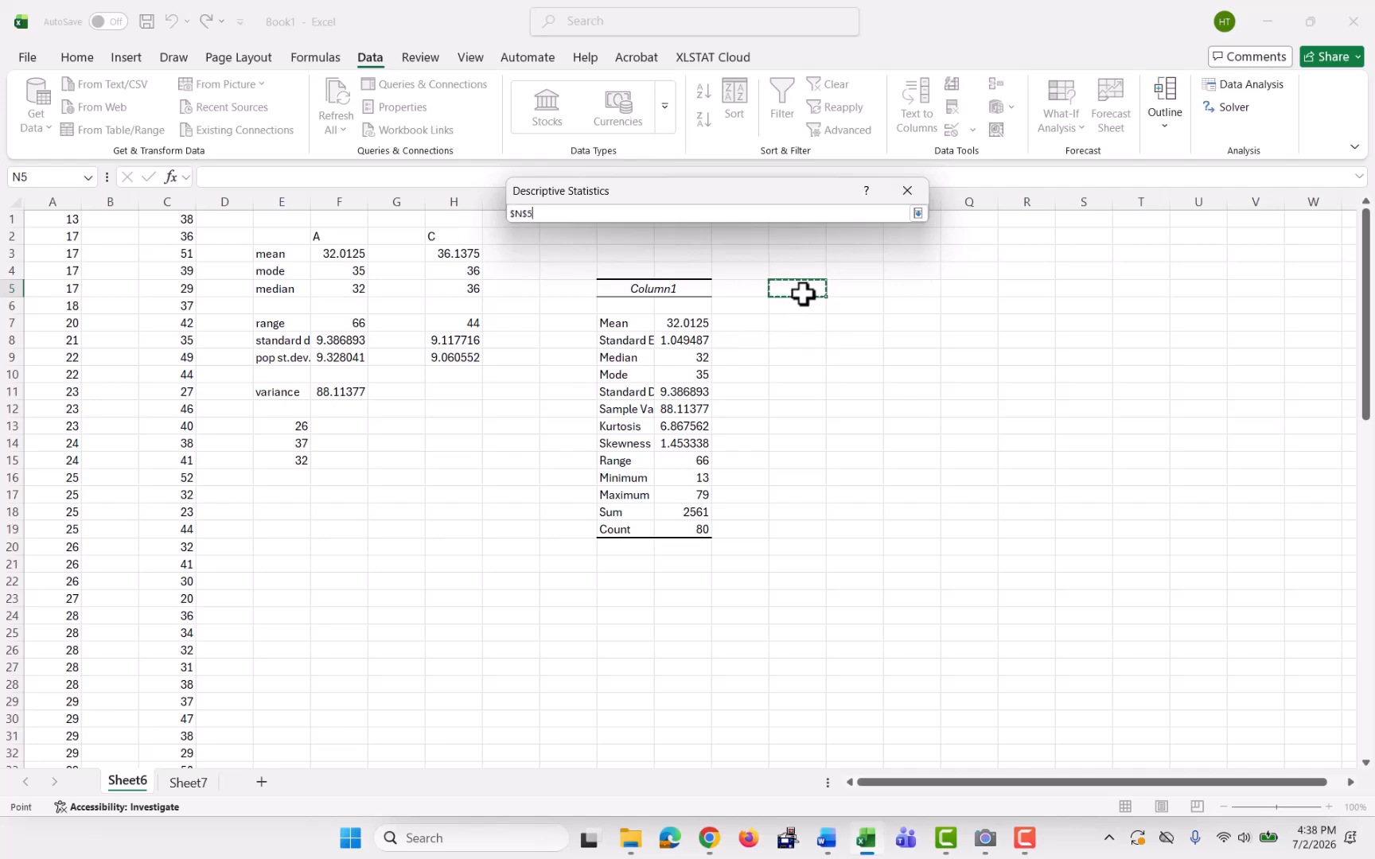
{"action": "key", "text": "Return"}
{"action": "left_click", "coordinate": [895, 222]}
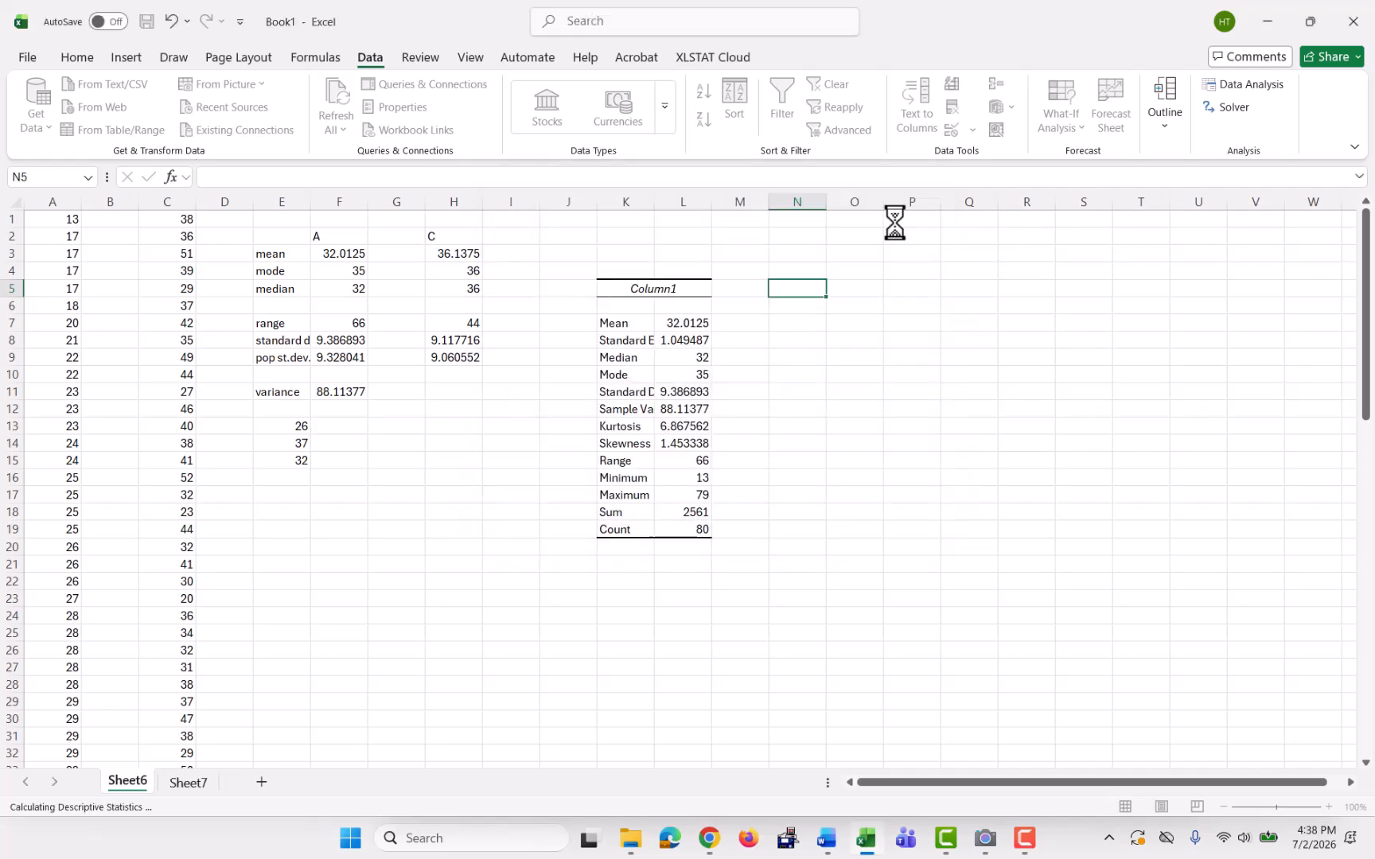
Examine the generated statistics for columns A, B and C, and inspect the grouping options of the Descriptive Statistics tool
{"action": "left_click", "coordinate": [907, 291]}
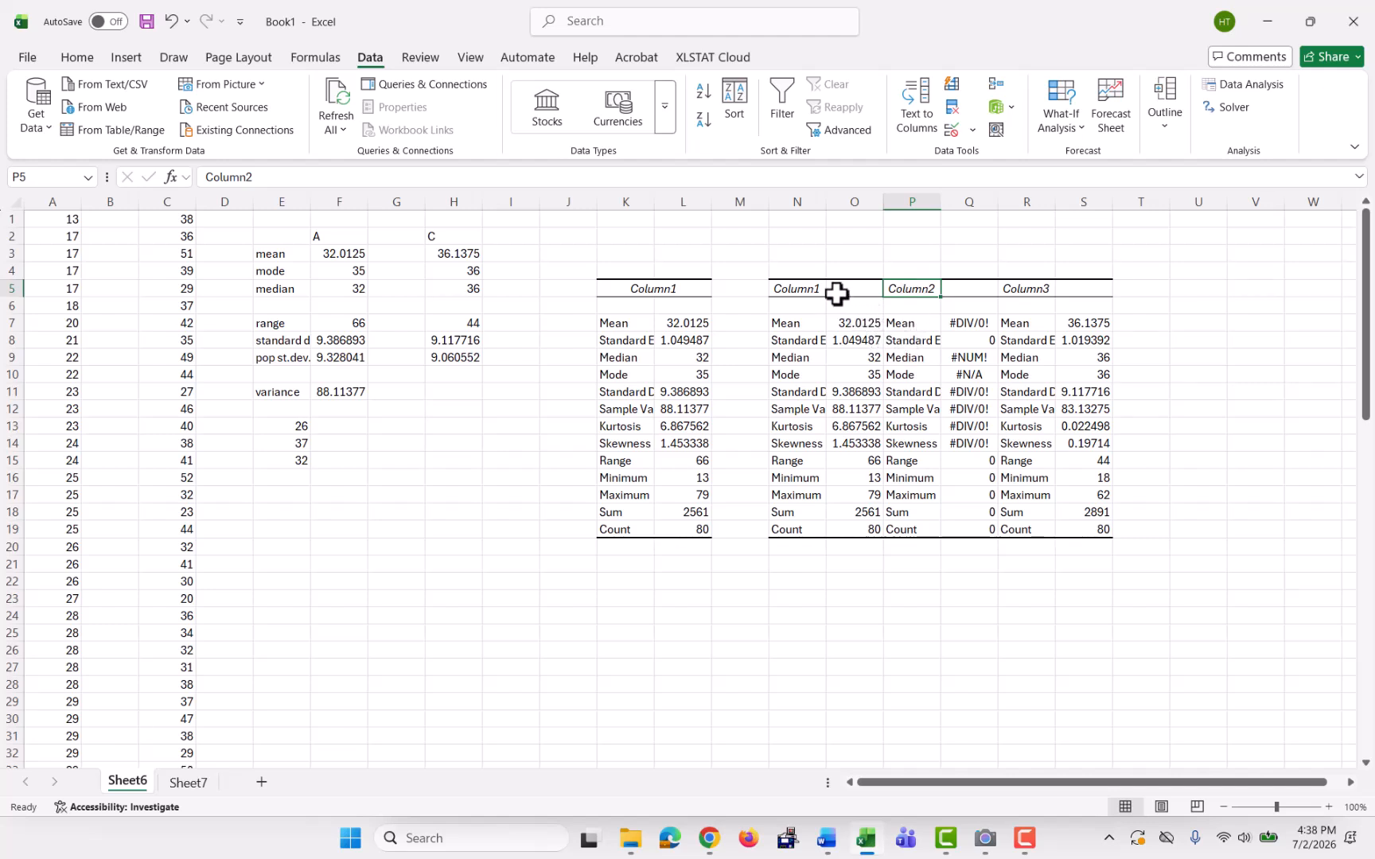
{"action": "left_click", "coordinate": [842, 322]}
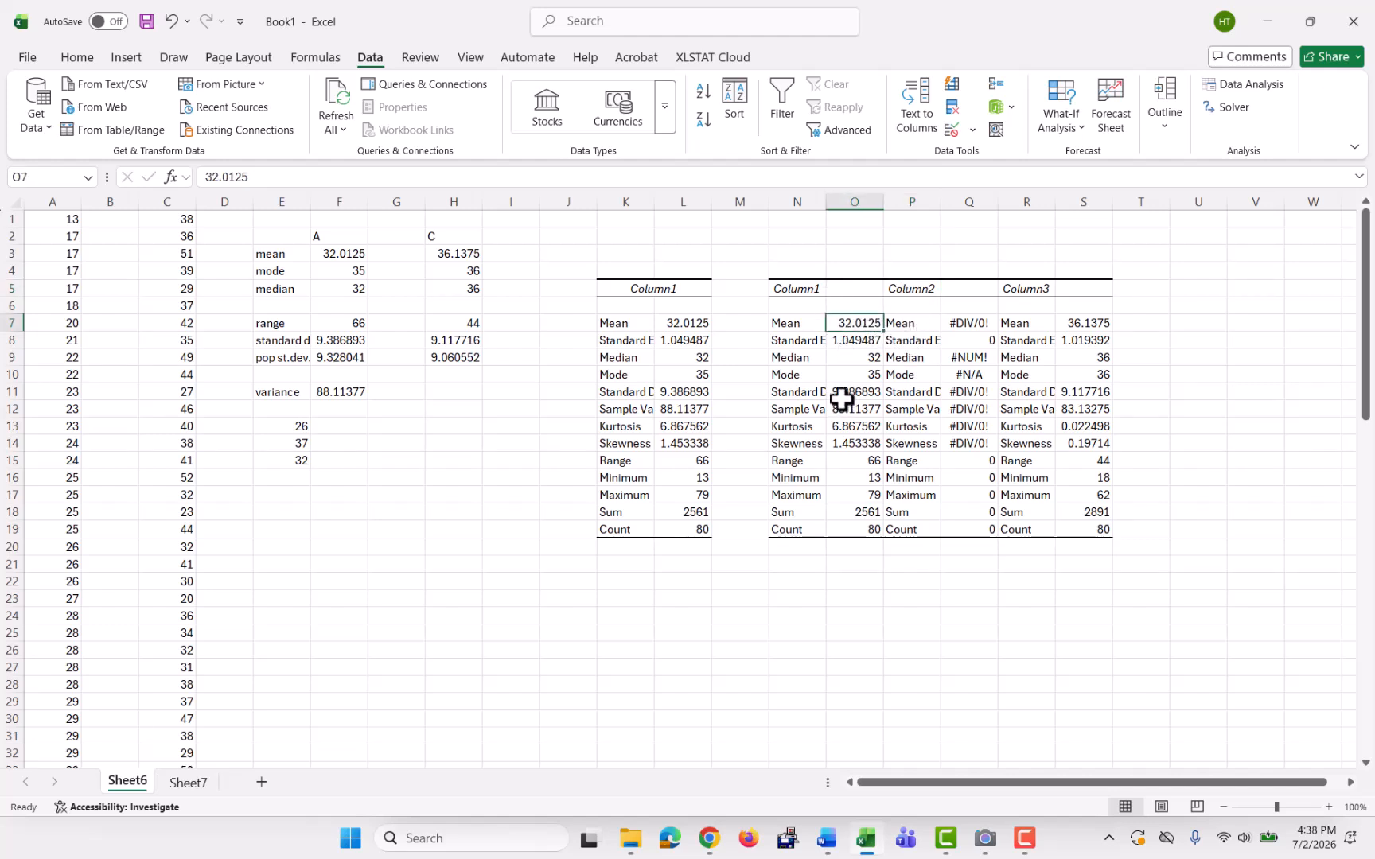
{"action": "left_click_drag", "start_coordinate": [959, 322], "coordinate": [964, 551]}
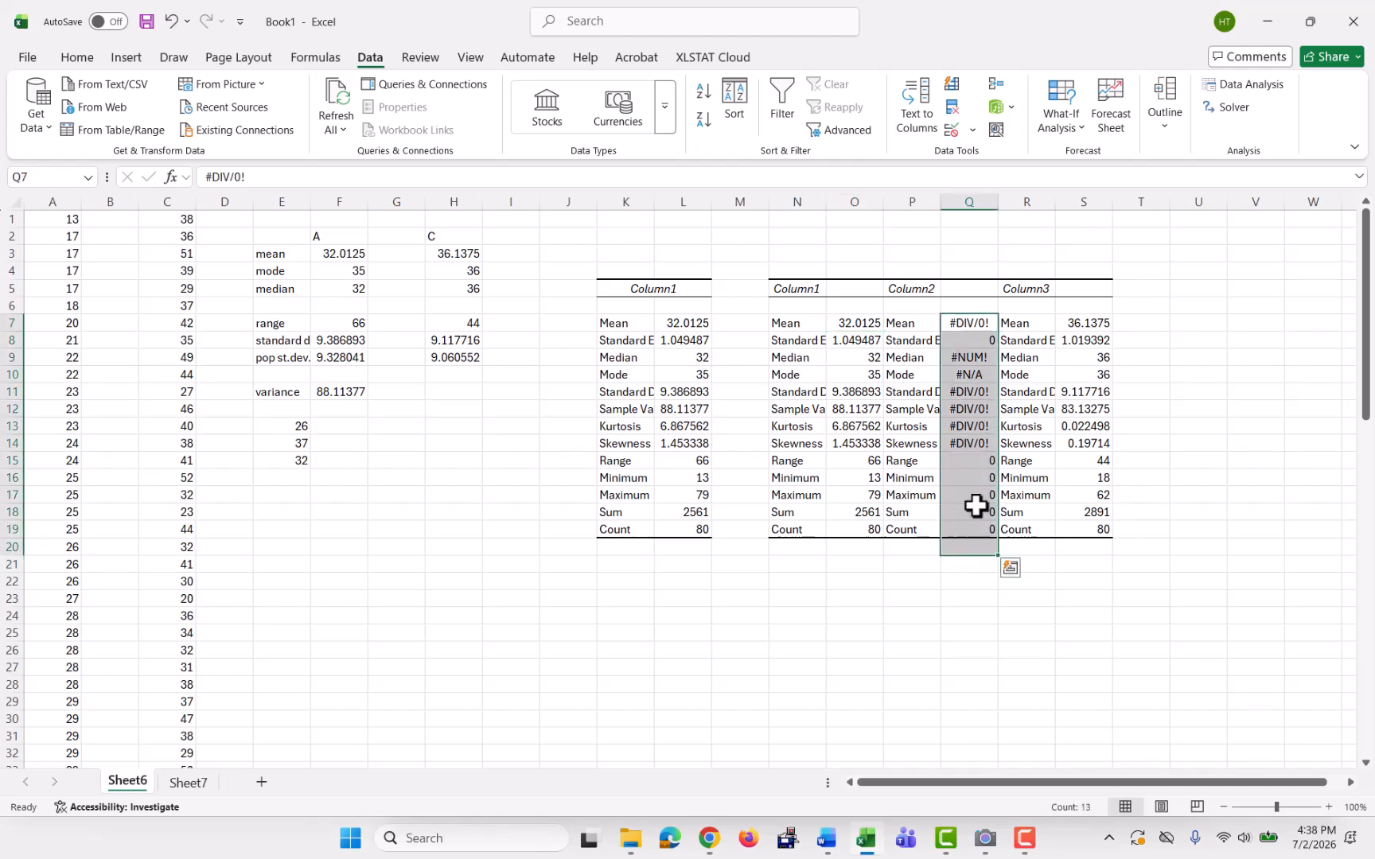
{"action": "left_click", "coordinate": [1078, 324]}
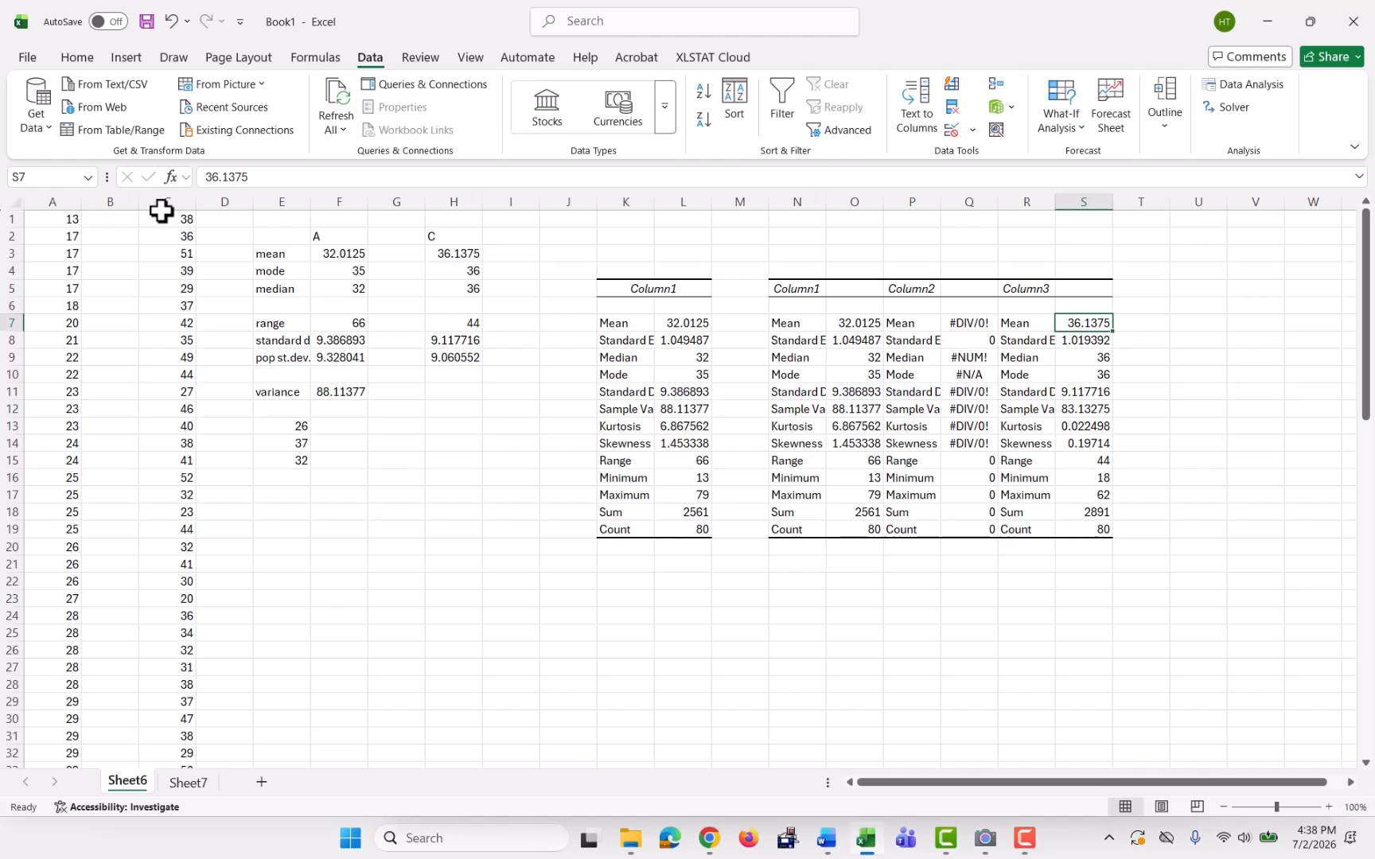
{"action": "left_click", "coordinate": [1242, 85]}
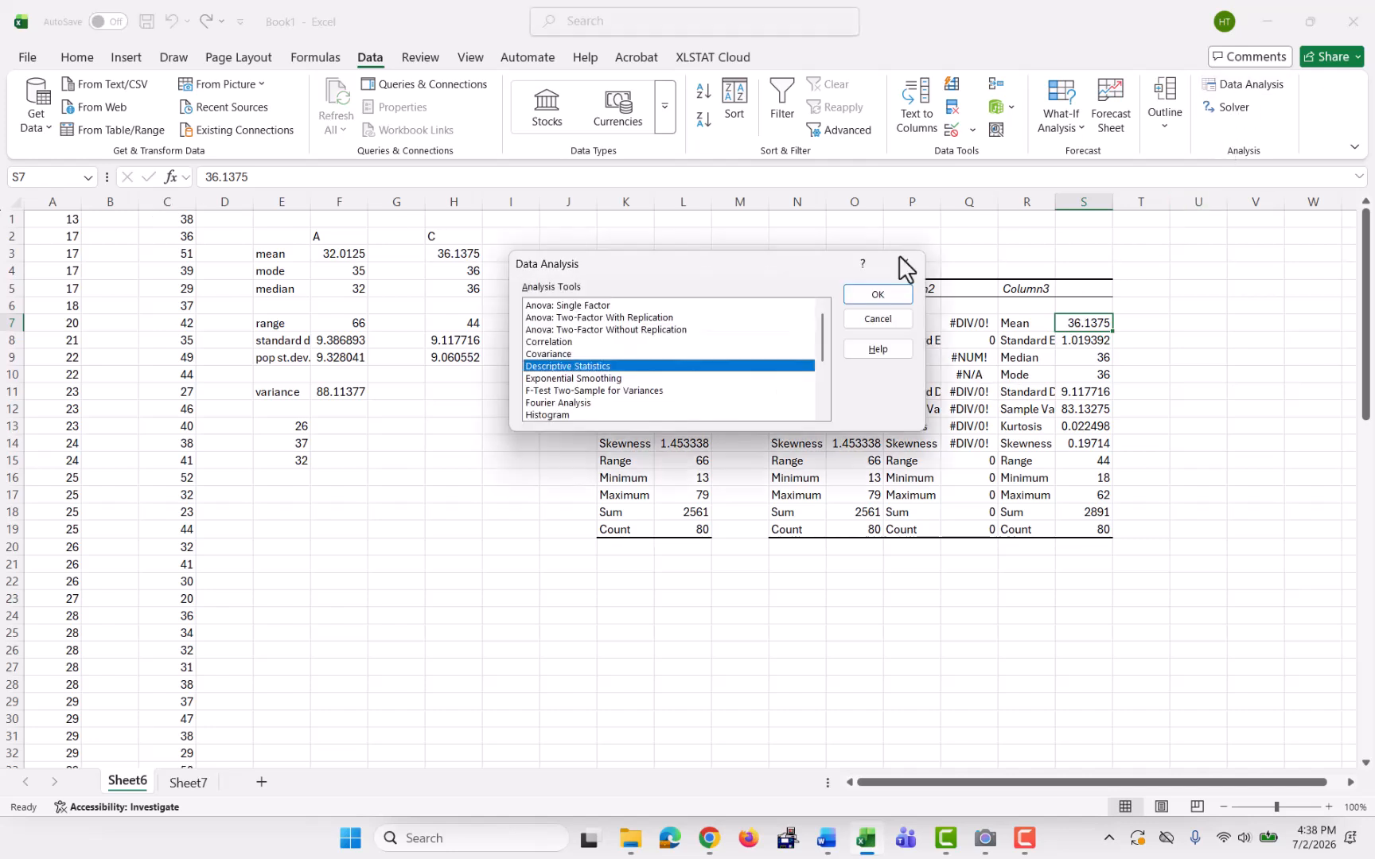
{"action": "left_click", "coordinate": [871, 297]}
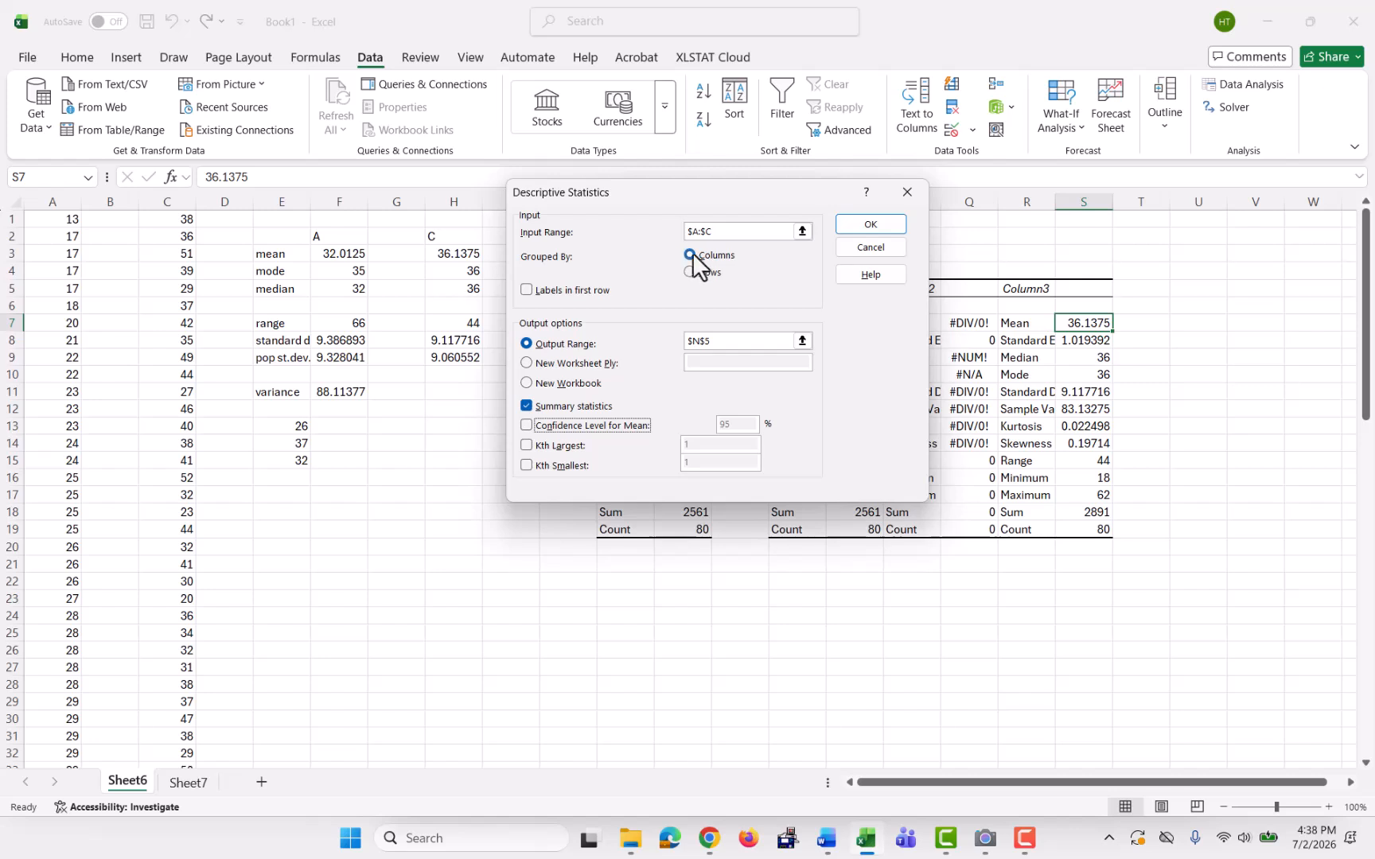
{"action": "left_click", "coordinate": [901, 193]}
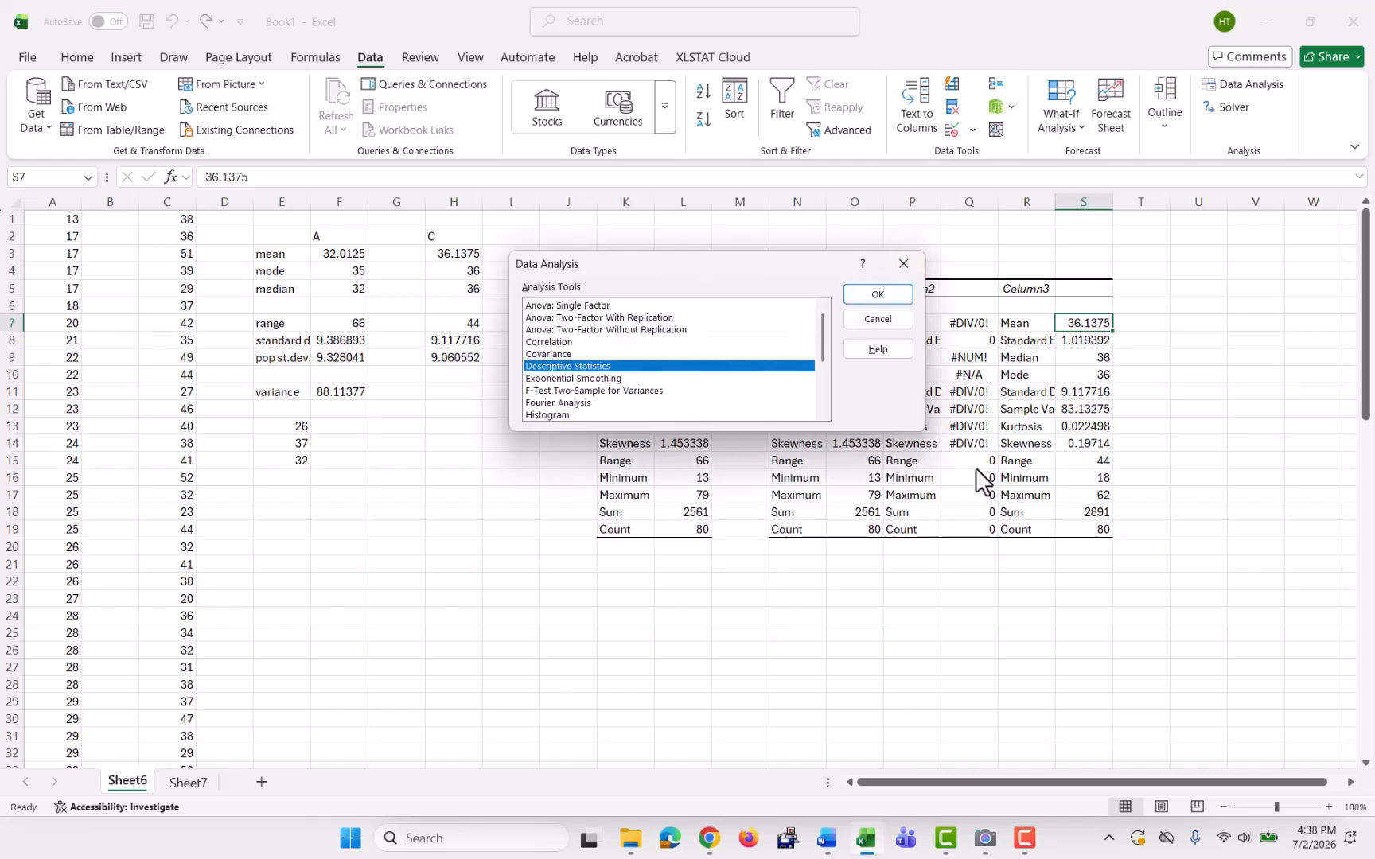
{"action": "left_click", "coordinate": [903, 263]}
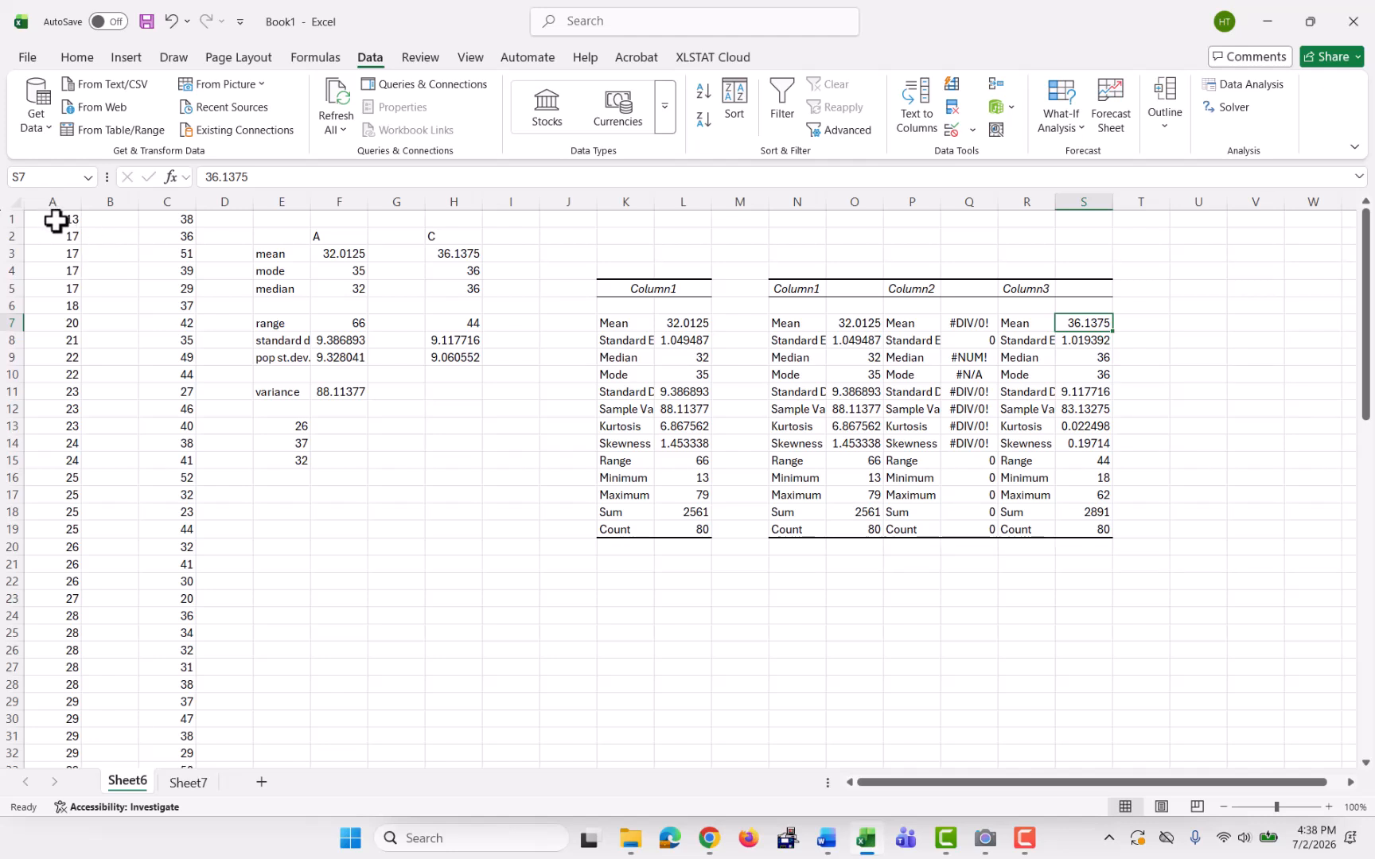
{"action": "left_click_drag", "start_coordinate": [53, 224], "coordinate": [77, 648]}
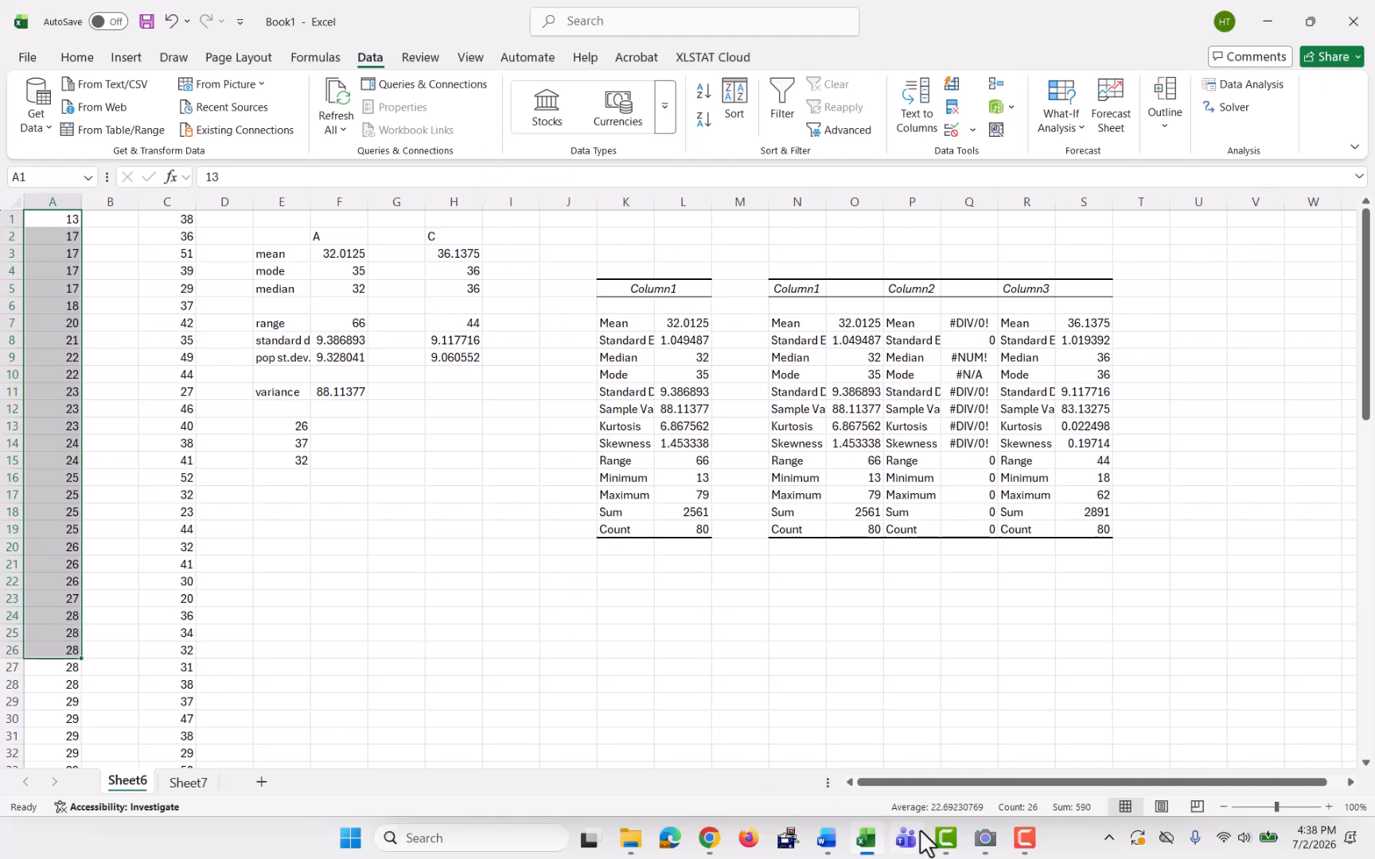
{"action": "left_click", "coordinate": [1001, 848]}
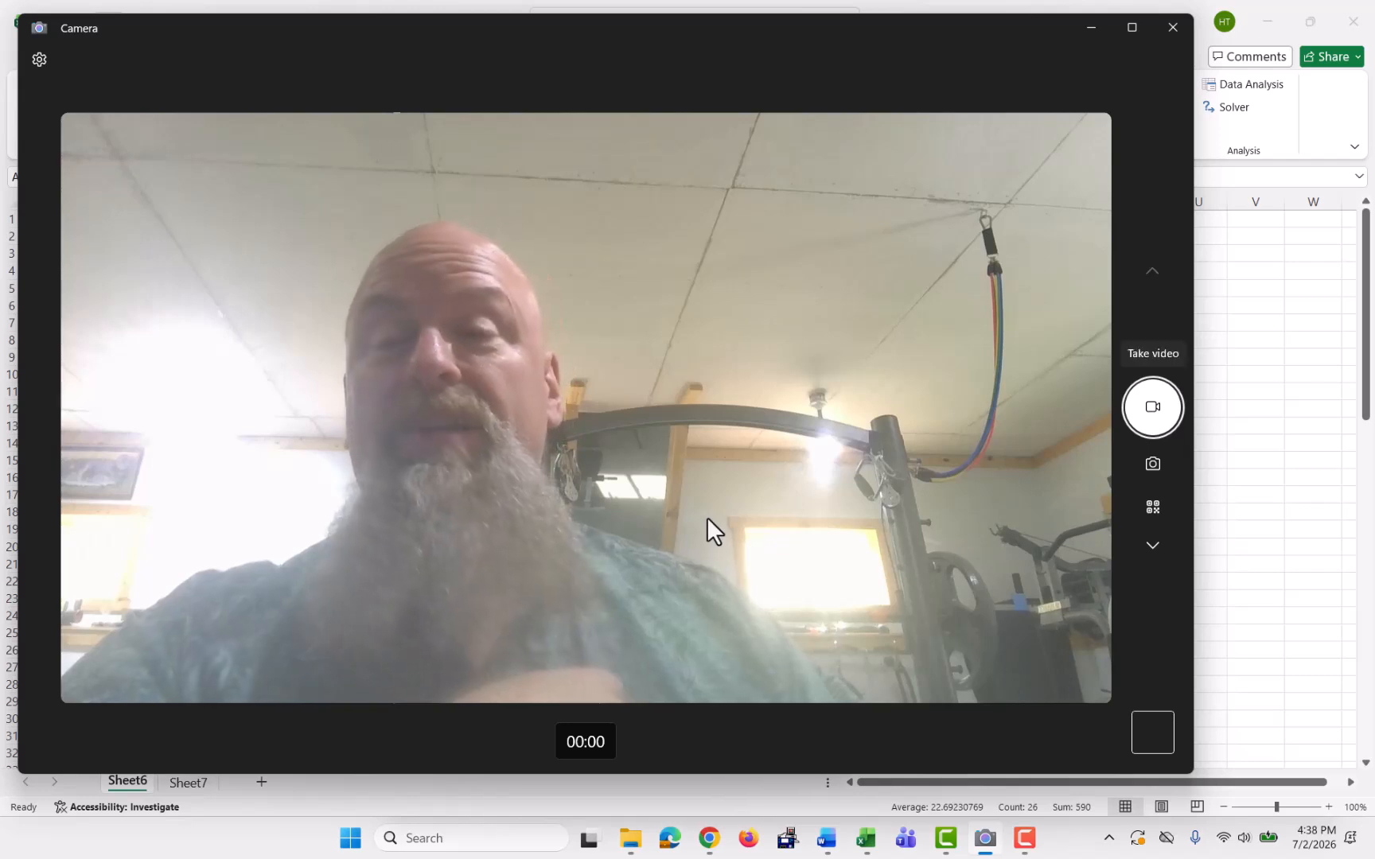